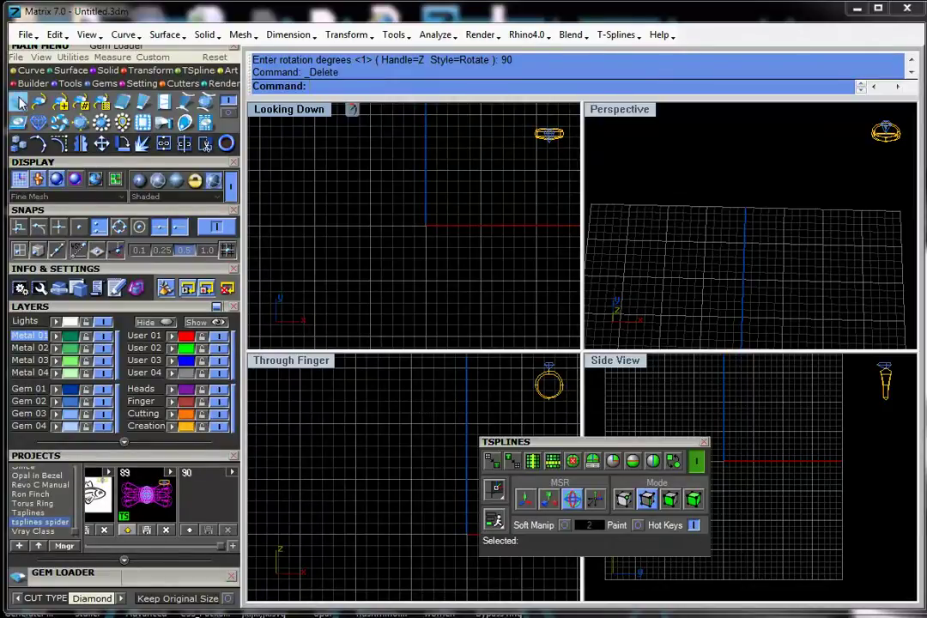
Load an oval diamond of 10.00 x 8.50 and rotate it 90 degrees
{"action": "left_click_drag", "start_coordinate": [179, 463], "coordinate": [181, 106]}
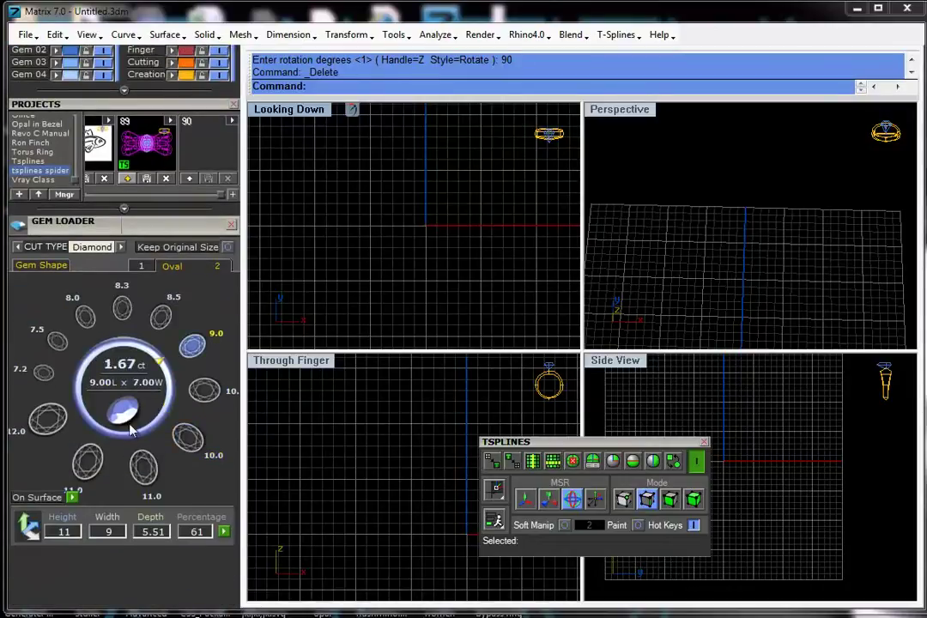
{"action": "left_click", "coordinate": [188, 438]}
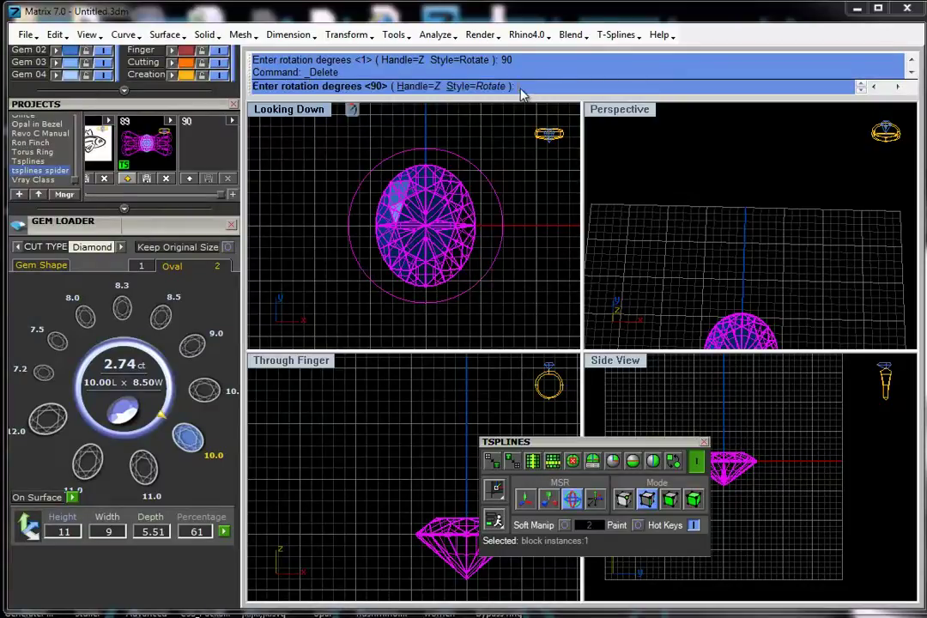
{"action": "type", "text": "90"}
{"action": "key", "text": "Return"}
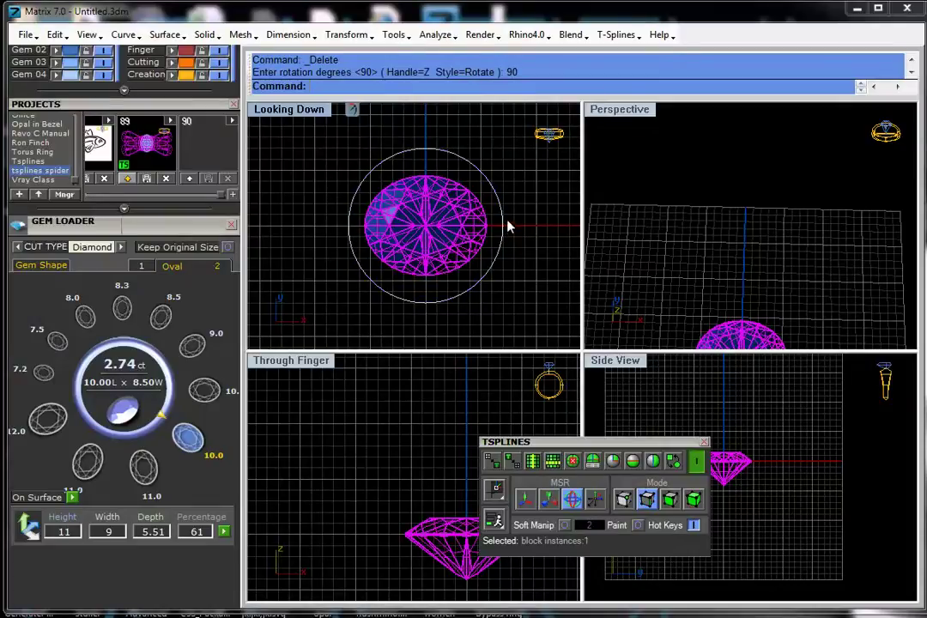
{"action": "left_click", "coordinate": [529, 201]}
{"action": "scroll", "coordinate": [471, 230], "scroll_direction": "down", "scroll_amount": 2}
{"action": "right_click_drag", "start_coordinate": [448, 283], "coordinate": [428, 319]}
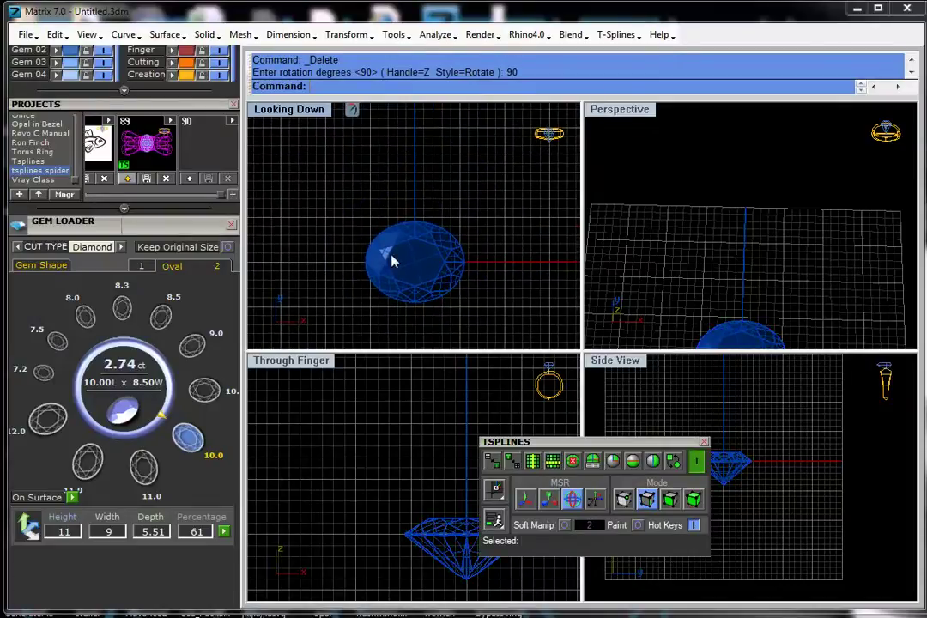
{"action": "scroll", "coordinate": [186, 123], "scroll_direction": "up", "scroll_amount": 5}
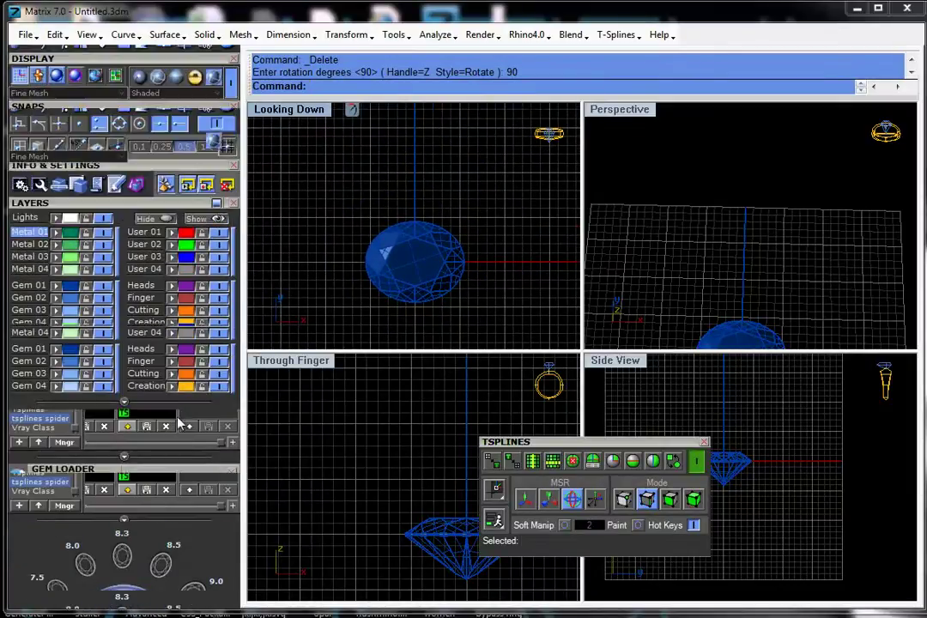
Move the gem straight up in the Through Finger view so its pointed tip sits just above the horizontal axis, then deselect it
{"action": "left_click", "coordinate": [426, 273]}
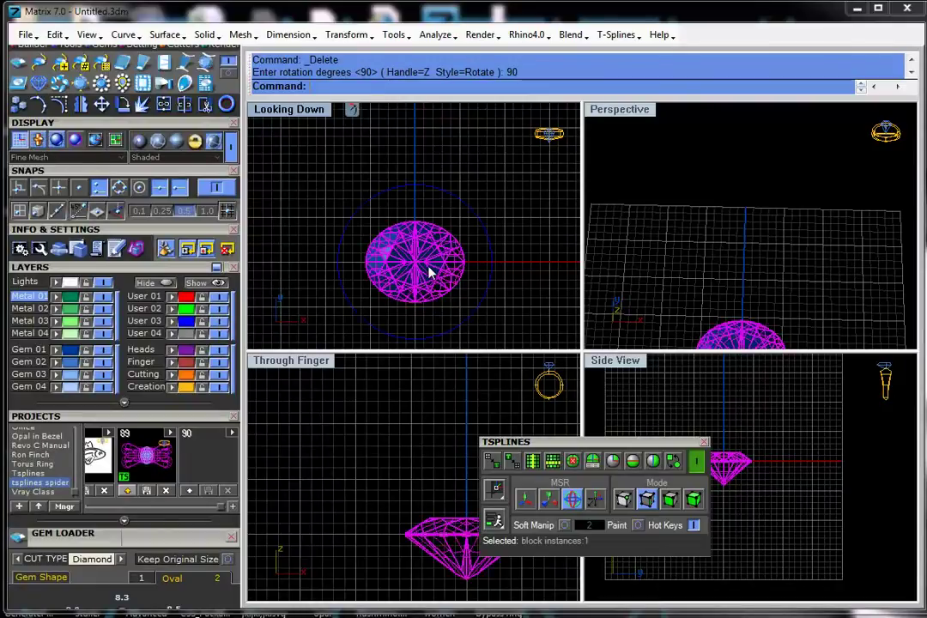
{"action": "left_click", "coordinate": [526, 499]}
{"action": "right_click_drag", "start_coordinate": [451, 520], "coordinate": [355, 486]}
{"action": "left_click_drag", "start_coordinate": [365, 466], "coordinate": [360, 397]}
{"action": "left_click", "coordinate": [464, 420]}
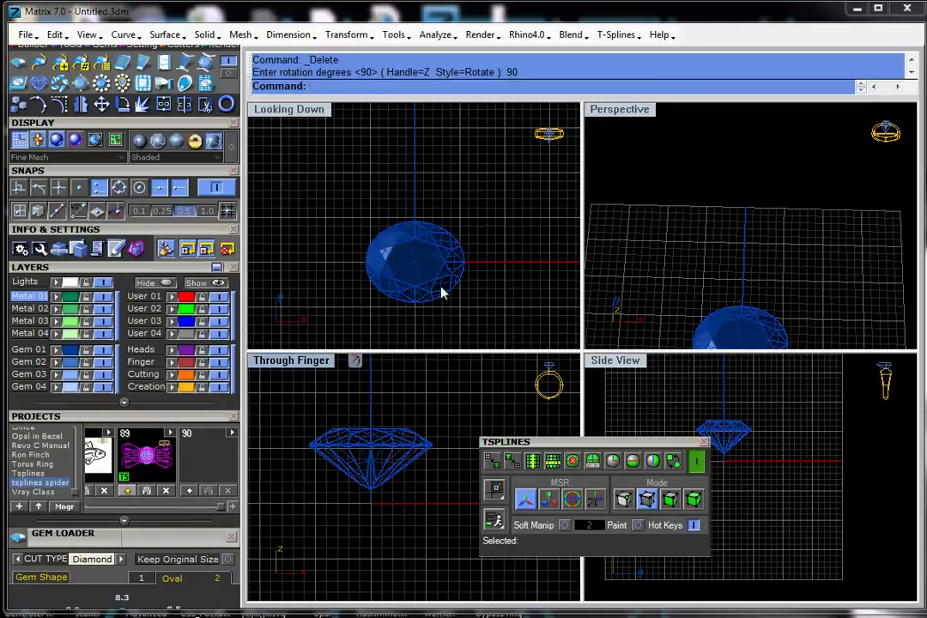
Append a four-sided T-spline face beside the gem's lower left edge in the maximized Looking Down view, placing a closing point on the first corner
{"action": "right_click_drag", "start_coordinate": [430, 226], "coordinate": [444, 207]}
{"action": "scroll", "coordinate": [120, 300], "scroll_direction": "up", "scroll_amount": 3}
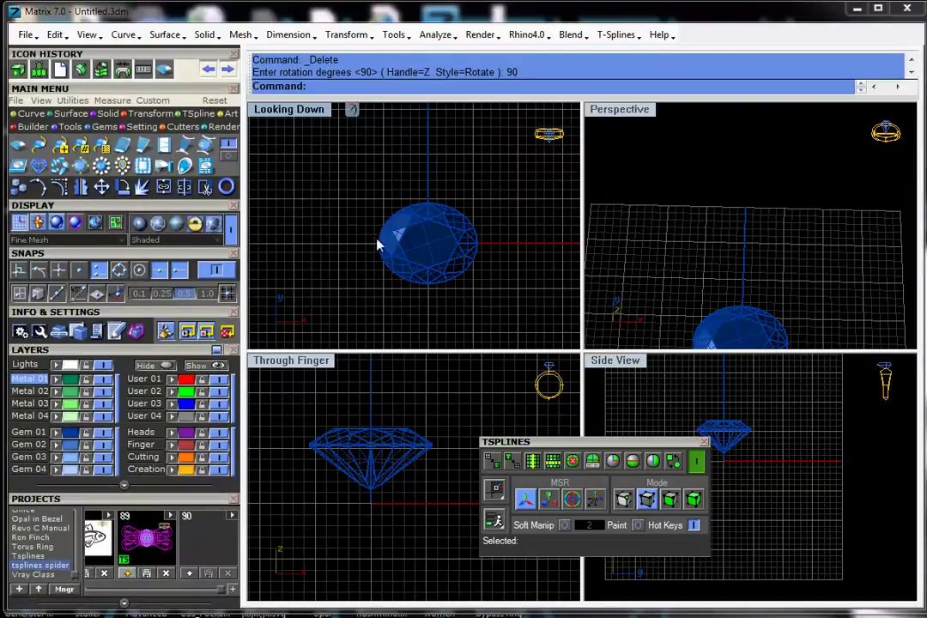
{"action": "left_click", "coordinate": [200, 119]}
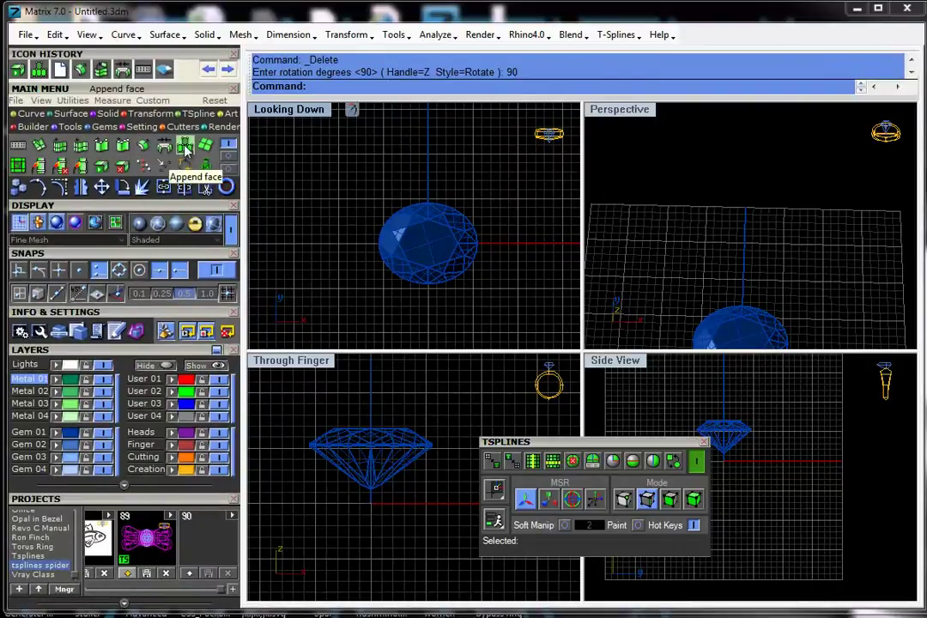
{"action": "left_click", "coordinate": [185, 150]}
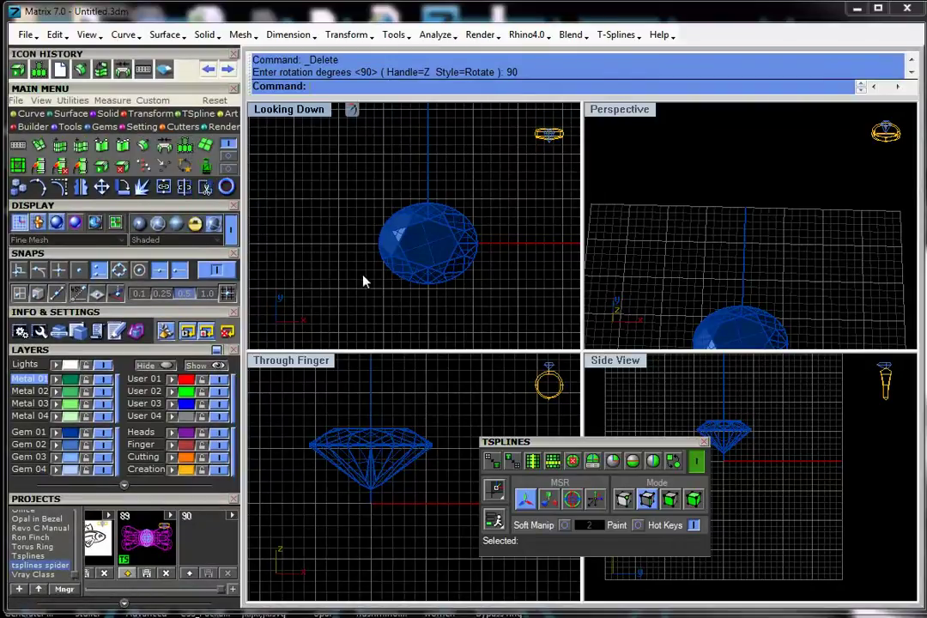
{"action": "double_click", "coordinate": [301, 114]}
{"action": "right_click_drag", "start_coordinate": [484, 244], "coordinate": [323, 147]}
{"action": "scroll", "coordinate": [356, 345], "scroll_direction": "up", "scroll_amount": 4}
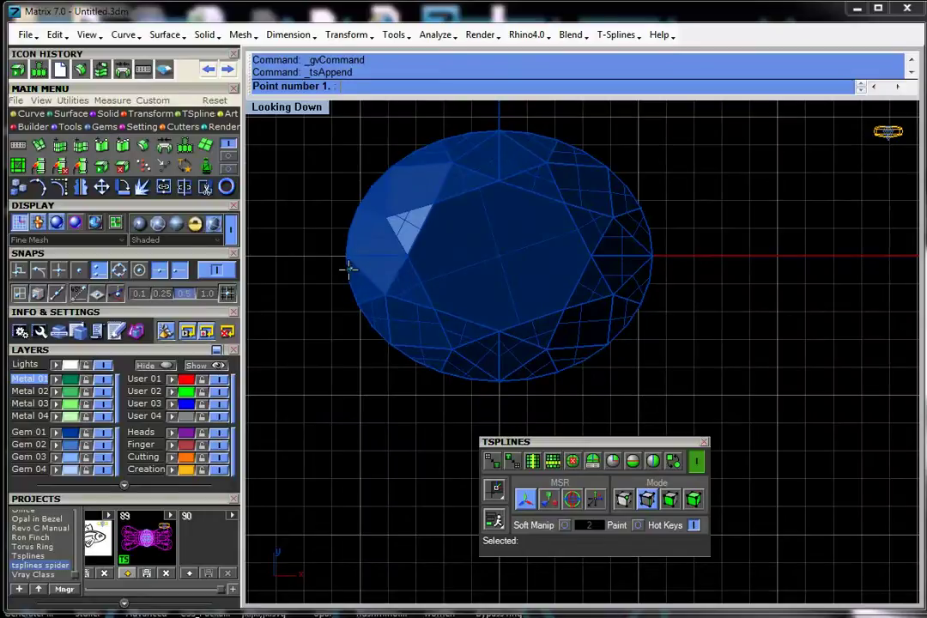
{"action": "left_click", "coordinate": [352, 268]}
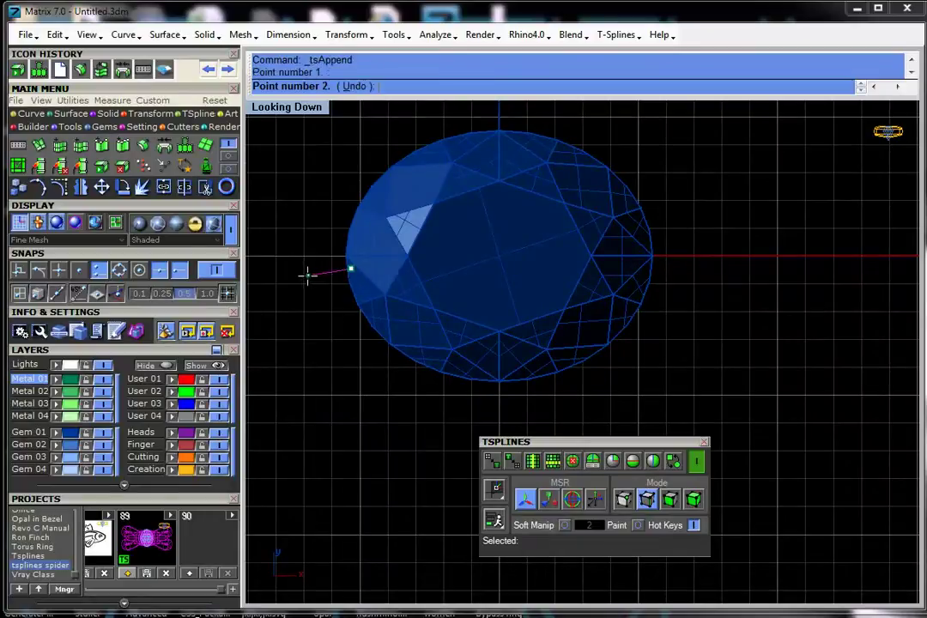
{"action": "left_click", "coordinate": [302, 275]}
{"action": "left_click", "coordinate": [323, 343]}
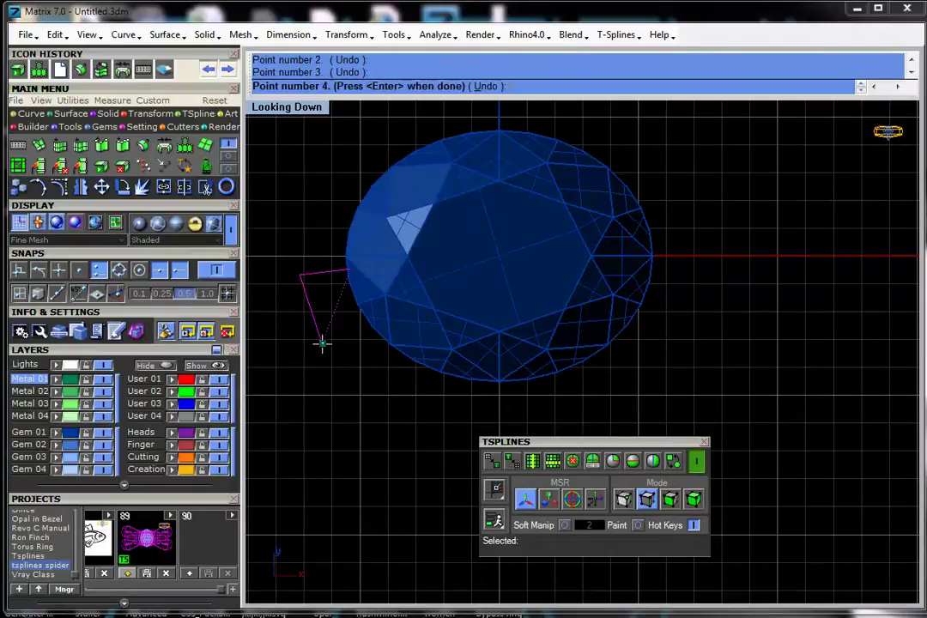
{"action": "left_click", "coordinate": [379, 321]}
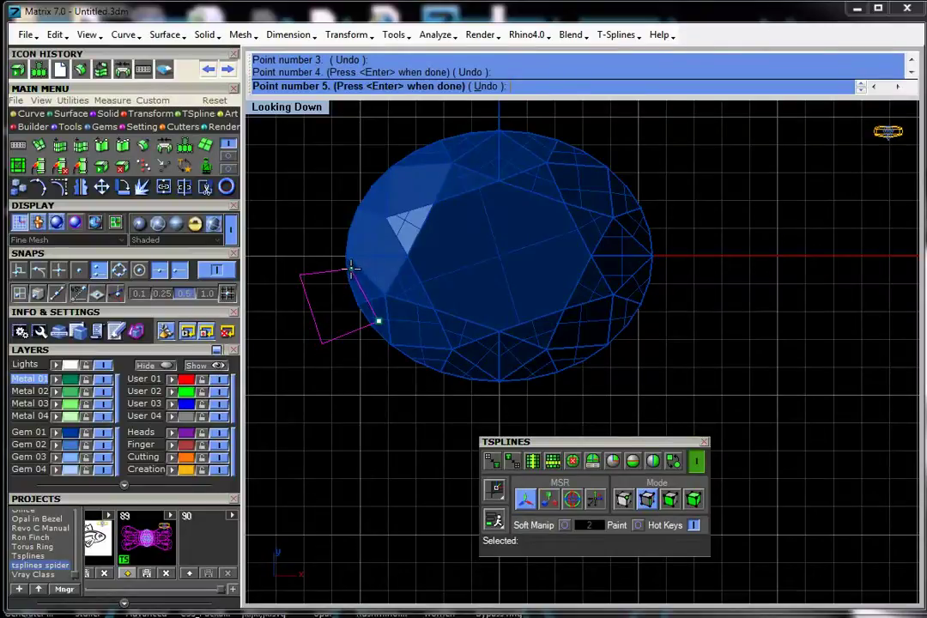
{"action": "left_click", "coordinate": [351, 268]}
{"action": "key", "text": "Return"}
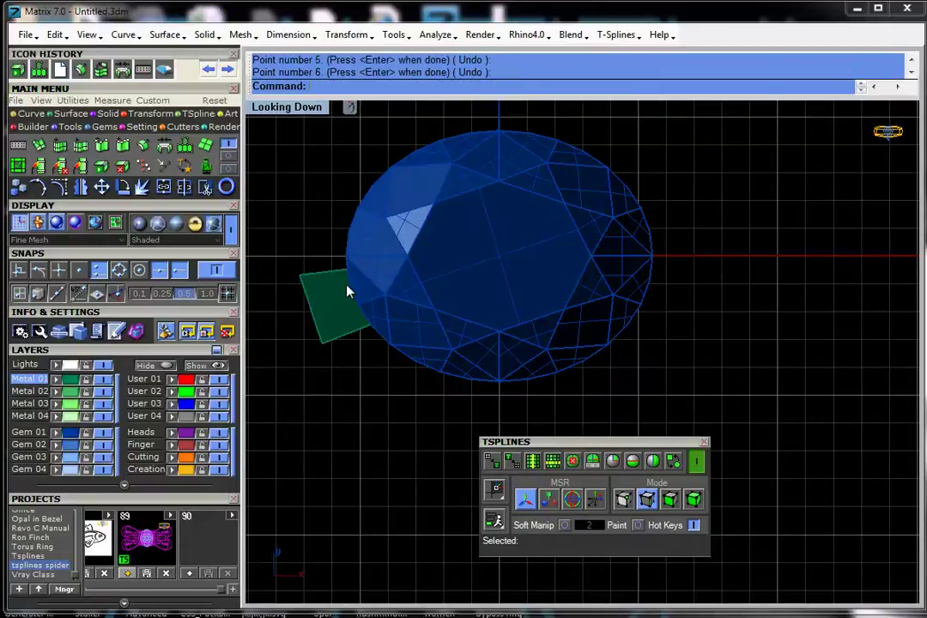
Hide the Gem 01 layer and examine the corner of the new face where its outline was closed
{"action": "scroll", "coordinate": [345, 300], "scroll_direction": "up", "scroll_amount": 6}
{"action": "right_click_drag", "start_coordinate": [401, 337], "coordinate": [428, 319]}
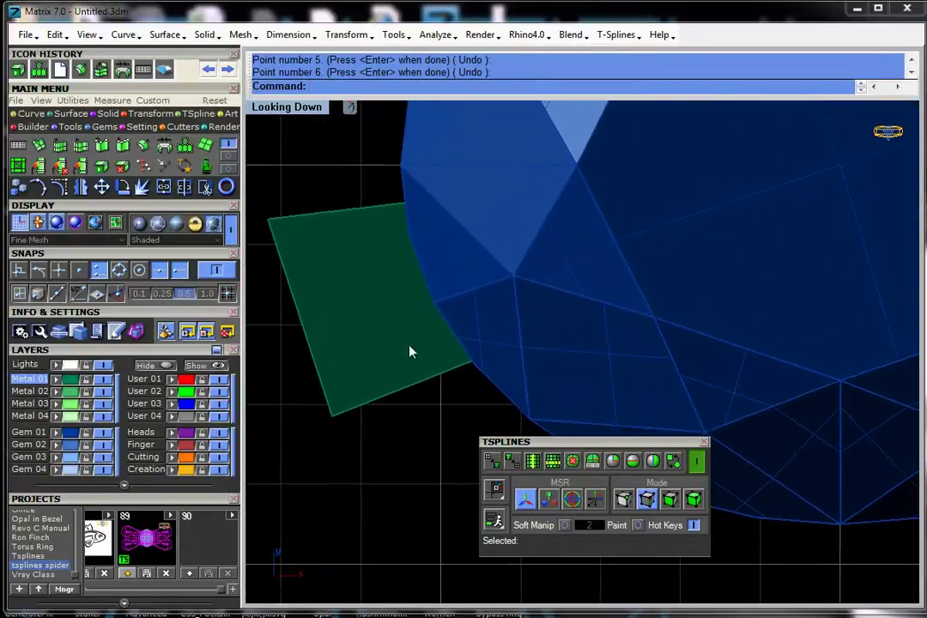
{"action": "left_click", "coordinate": [105, 434]}
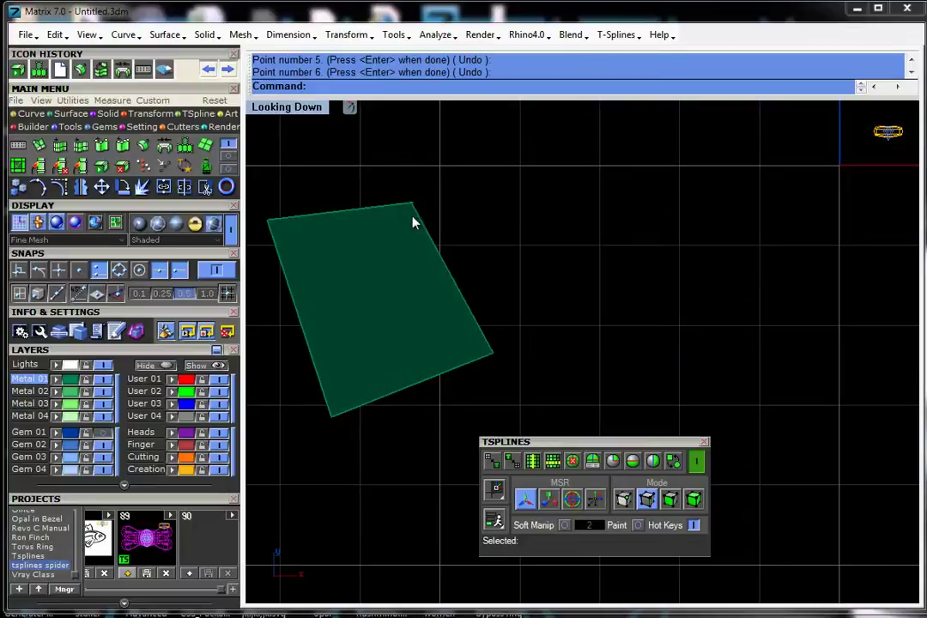
{"action": "scroll", "coordinate": [413, 208], "scroll_direction": "up", "scroll_amount": 5}
{"action": "scroll", "coordinate": [414, 210], "scroll_direction": "down", "scroll_amount": 2}
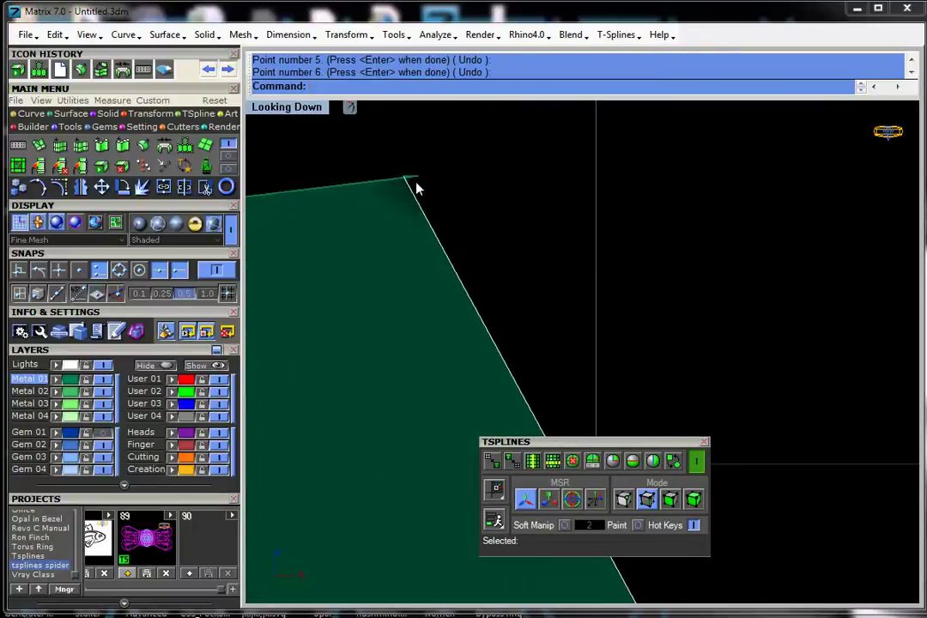
{"action": "scroll", "coordinate": [416, 232], "scroll_direction": "down", "scroll_amount": 3}
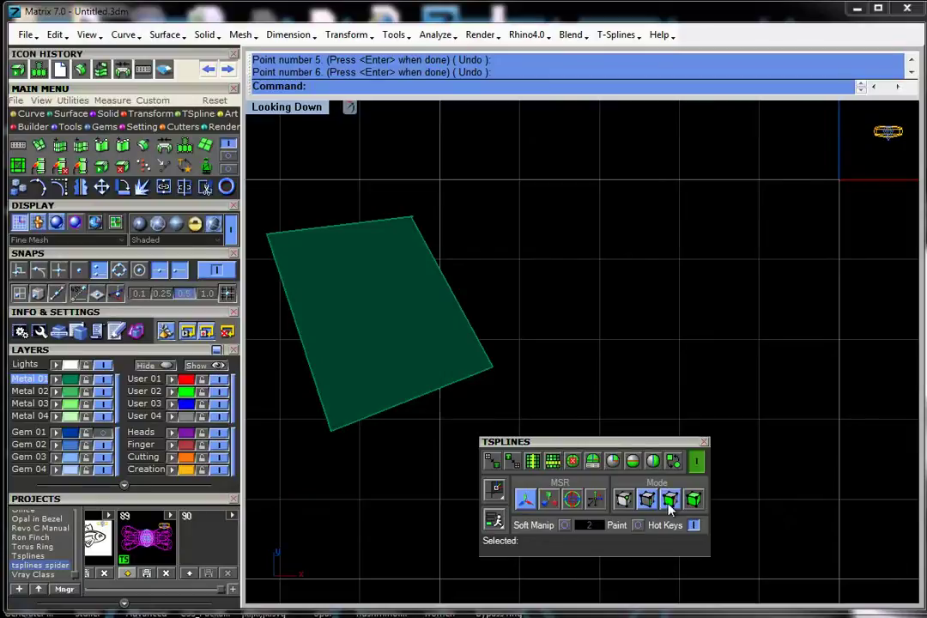
Delete the T-spline face in face mode and show the Gem 01 layer again
{"action": "left_click", "coordinate": [400, 367]}
{"action": "key", "text": "Delete"}
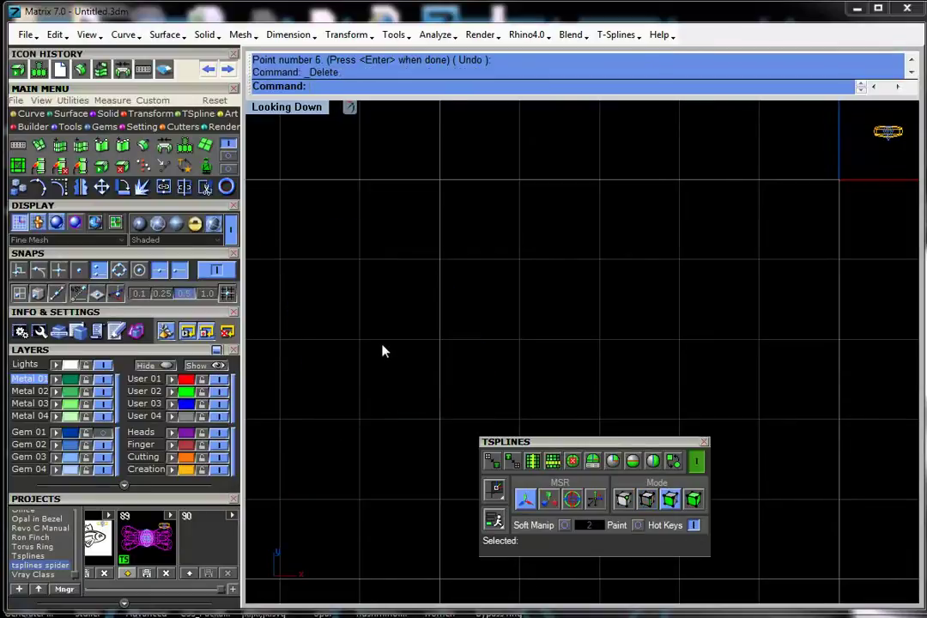
{"action": "left_click", "coordinate": [107, 434]}
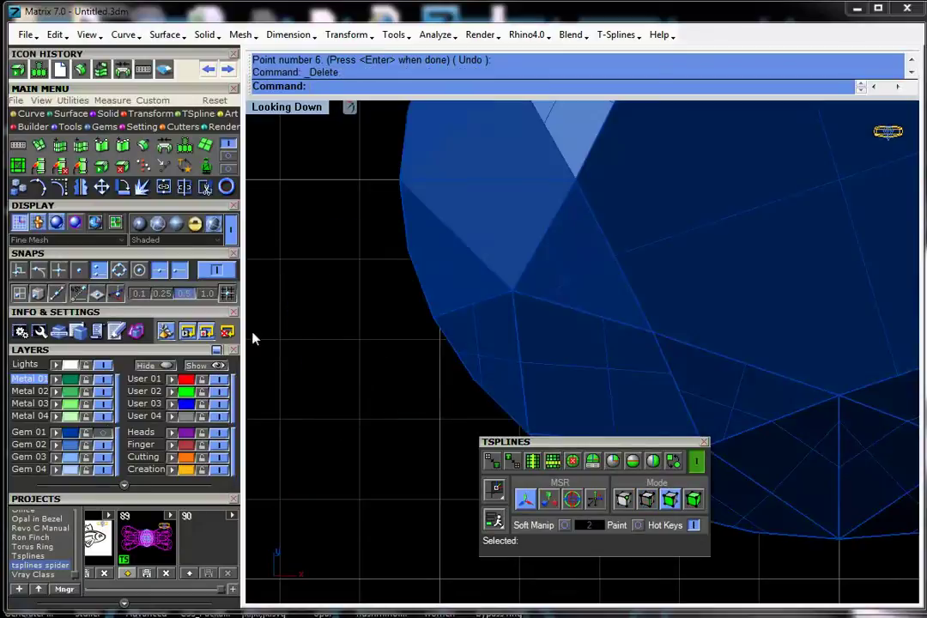
Append a four-sided T-spline face overlapping the gem's lower left edge, starting at its outer upper corner, and check that corner
{"action": "left_click", "coordinate": [188, 146]}
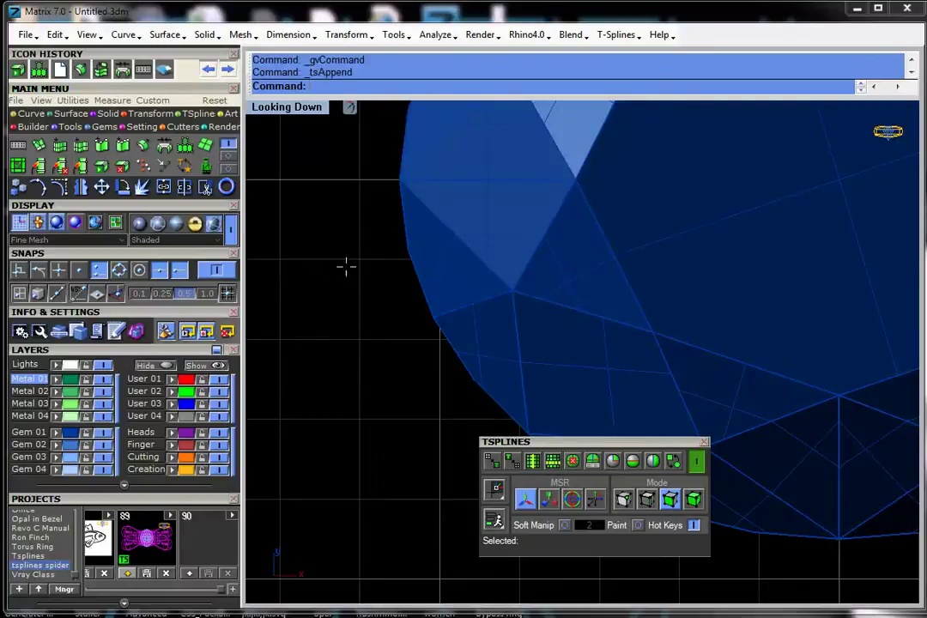
{"action": "left_click", "coordinate": [307, 265]}
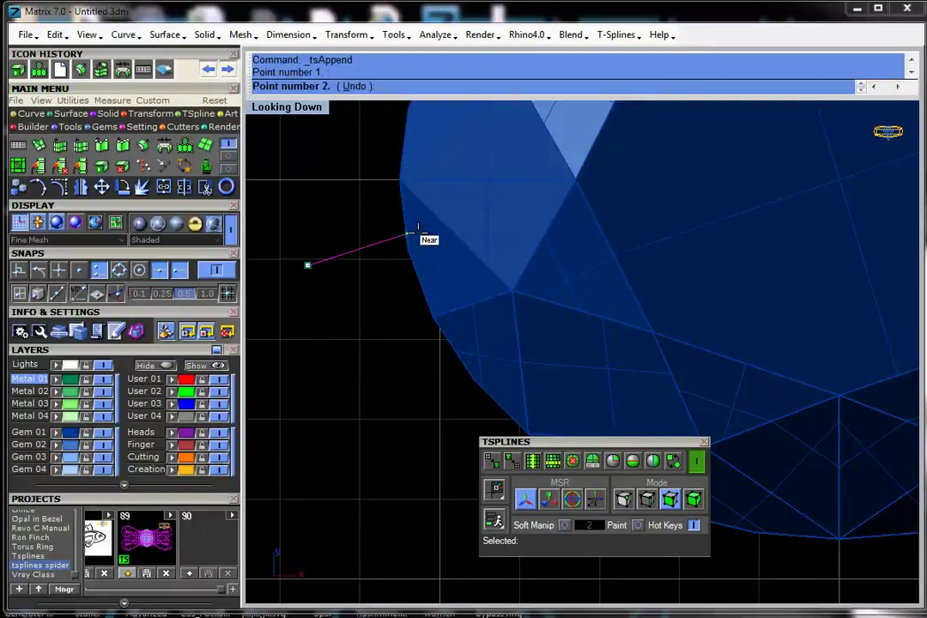
{"action": "left_click", "coordinate": [418, 235]}
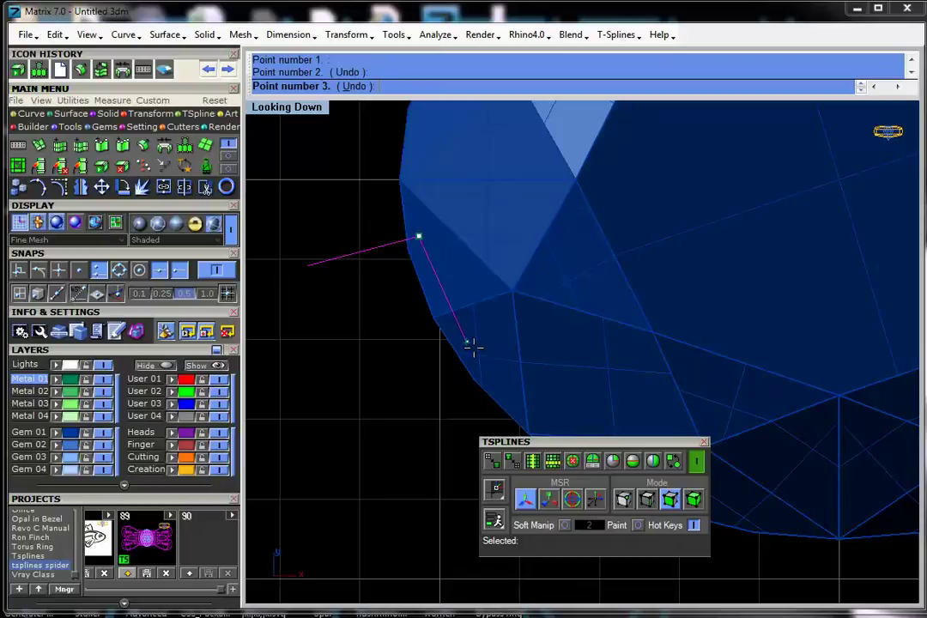
{"action": "left_click", "coordinate": [471, 349]}
{"action": "left_click", "coordinate": [349, 399]}
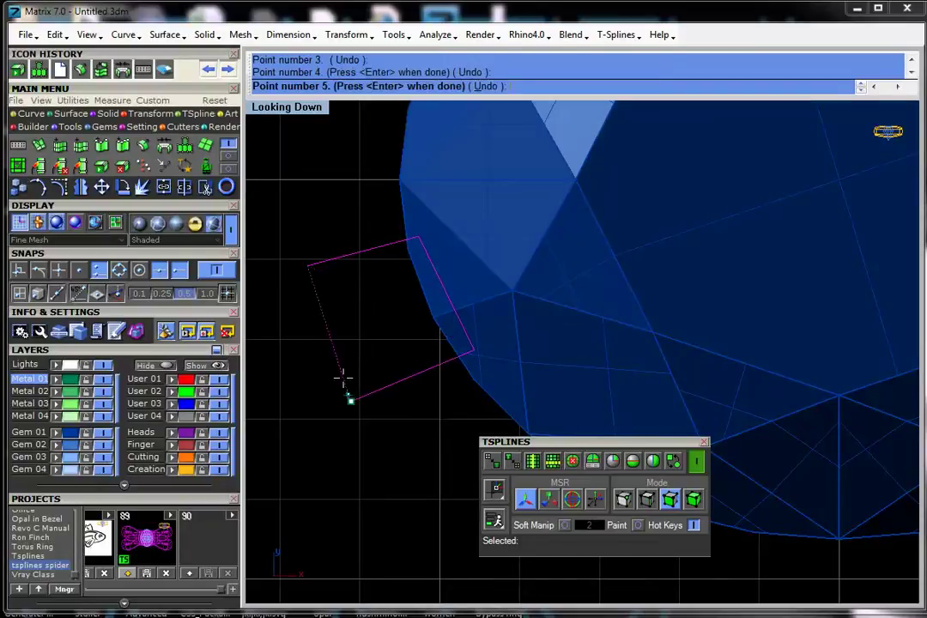
{"action": "left_click", "coordinate": [308, 264]}
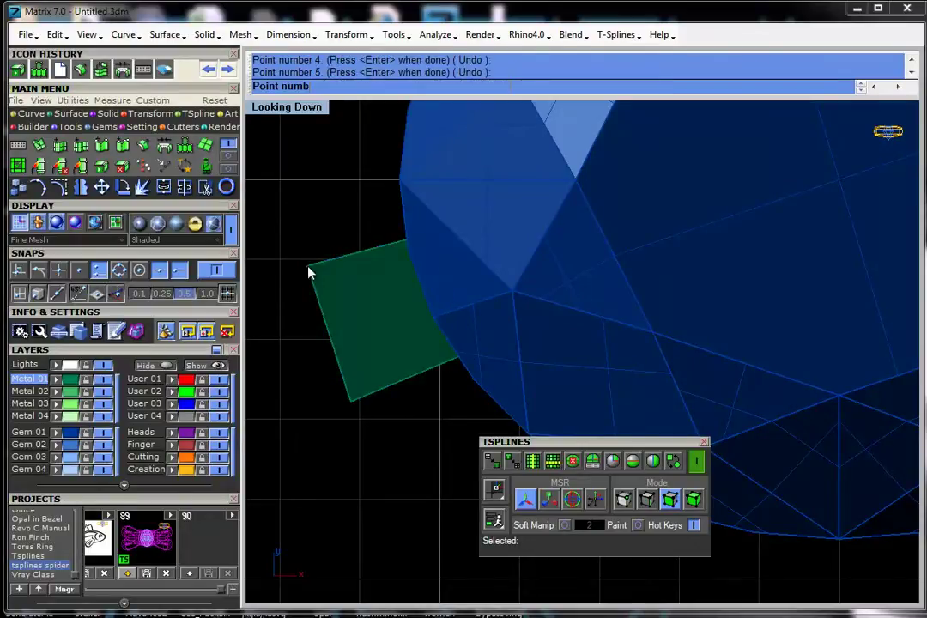
{"action": "scroll", "coordinate": [308, 273], "scroll_direction": "up", "scroll_amount": 4}
{"action": "scroll", "coordinate": [313, 275], "scroll_direction": "up", "scroll_amount": 2}
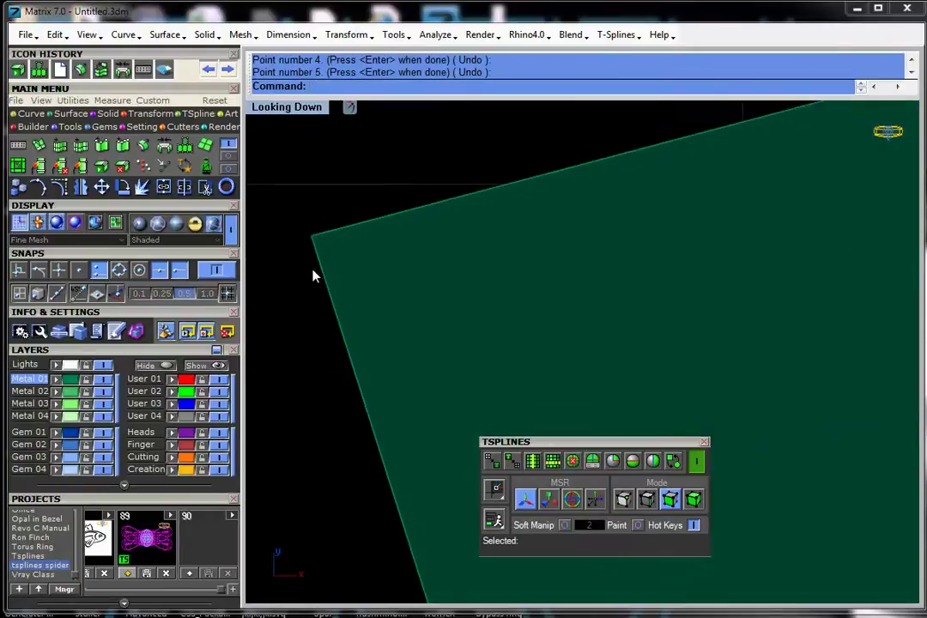
{"action": "scroll", "coordinate": [315, 276], "scroll_direction": "down", "scroll_amount": 4}
{"action": "scroll", "coordinate": [314, 275], "scroll_direction": "down", "scroll_amount": 3}
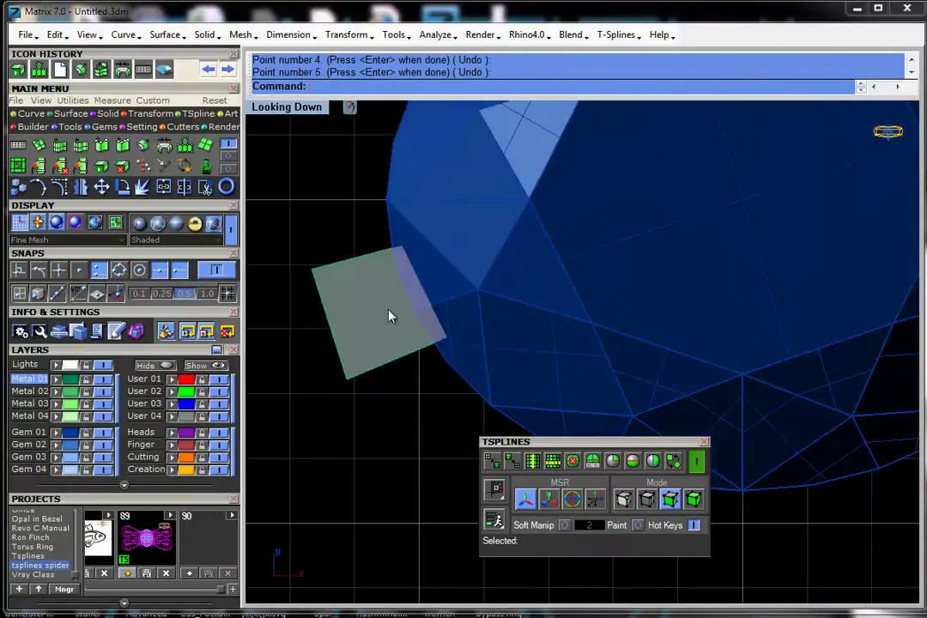
In edge mode, move the face's outer edge slightly toward the gem and extrude that edge outward into a second face
{"action": "right_click_drag", "start_coordinate": [390, 311], "coordinate": [456, 237]}
{"action": "scroll", "coordinate": [378, 222], "scroll_direction": "down", "scroll_amount": 2}
{"action": "scroll", "coordinate": [456, 237], "scroll_direction": "down", "scroll_amount": 2}
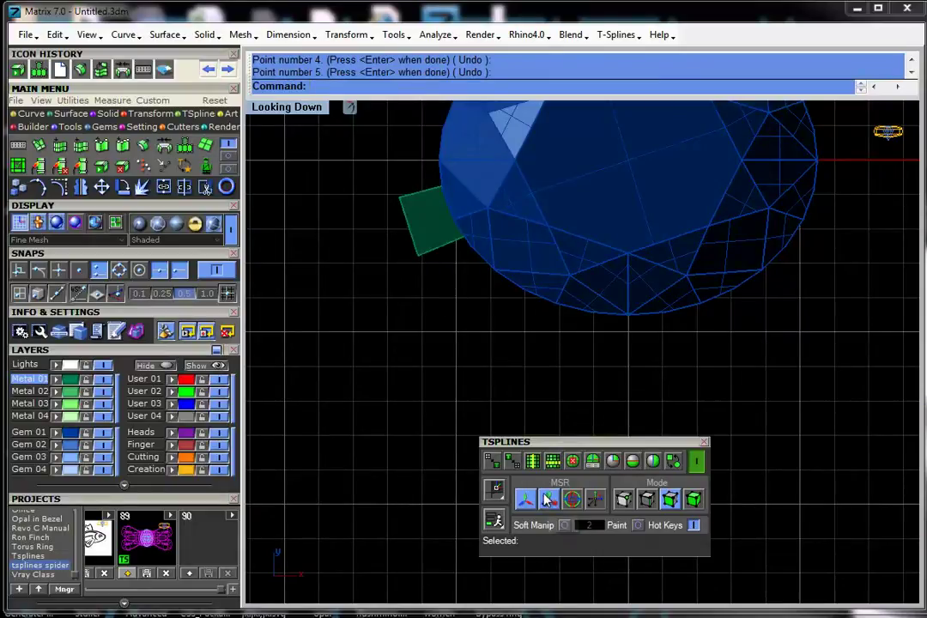
{"action": "left_click", "coordinate": [646, 498]}
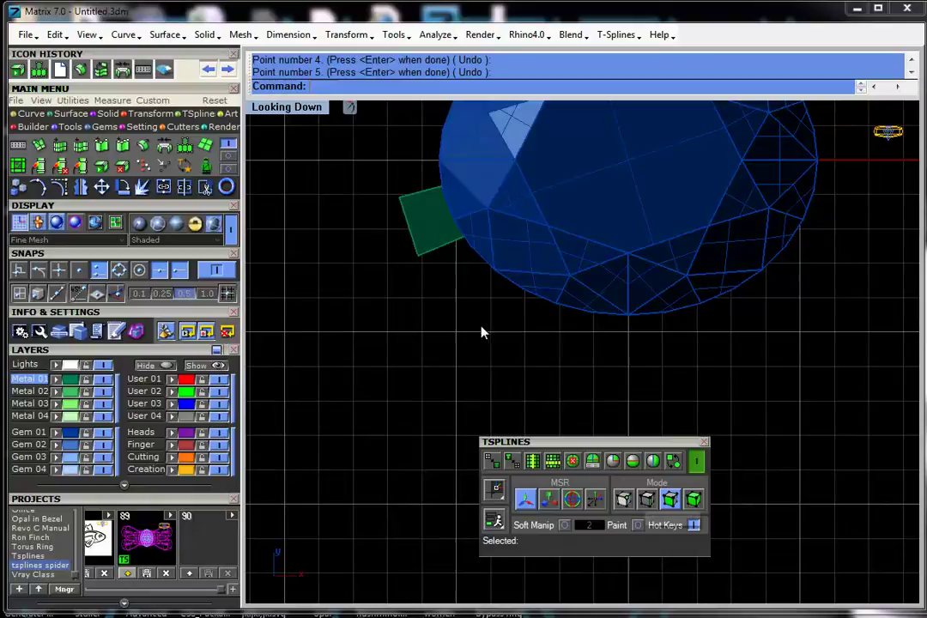
{"action": "left_click", "coordinate": [415, 251]}
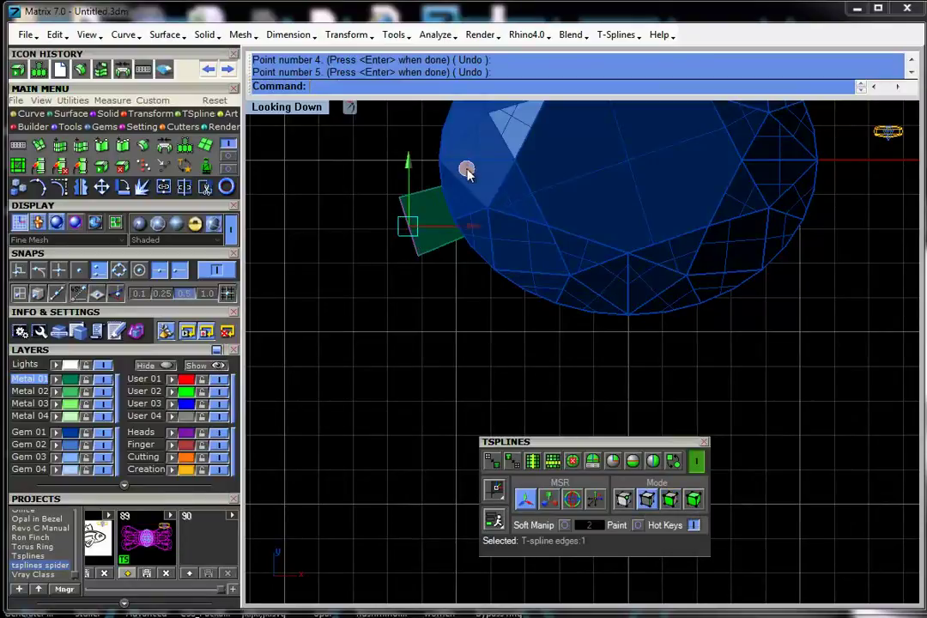
{"action": "left_click_drag", "start_coordinate": [467, 169], "coordinate": [478, 174]}
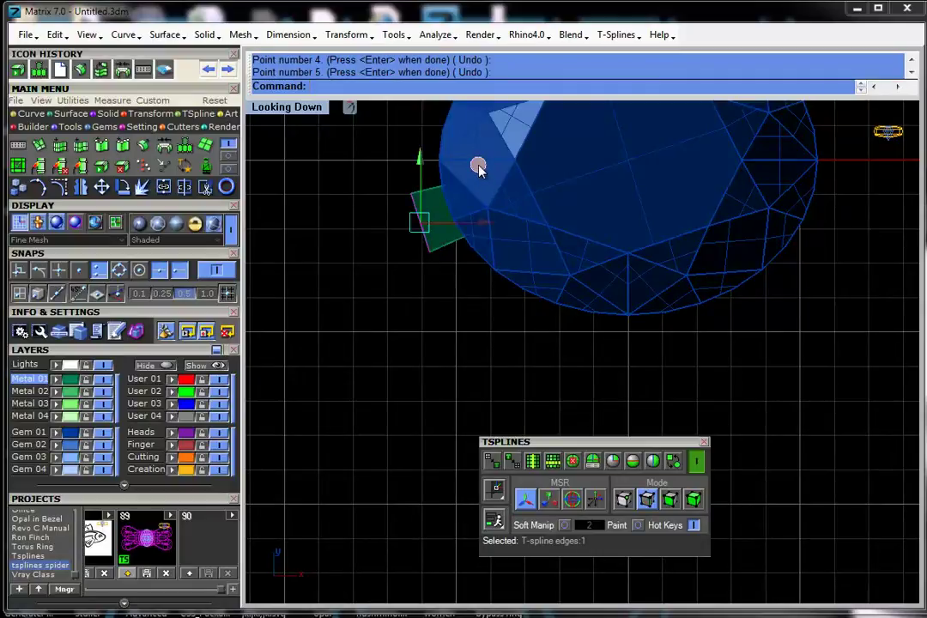
{"action": "left_click_drag", "start_coordinate": [478, 168], "coordinate": [448, 175]}
Extrude the two lower edges of the faces down and to the right, following the gem's outline
{"action": "left_click", "coordinate": [443, 256]}
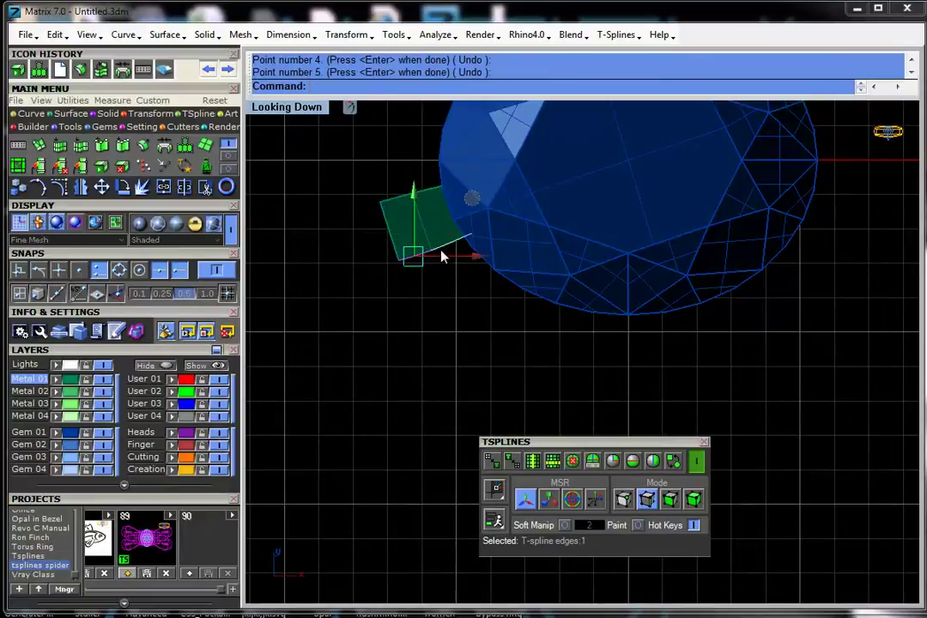
{"action": "left_click", "coordinate": [462, 228], "text": "shift"}
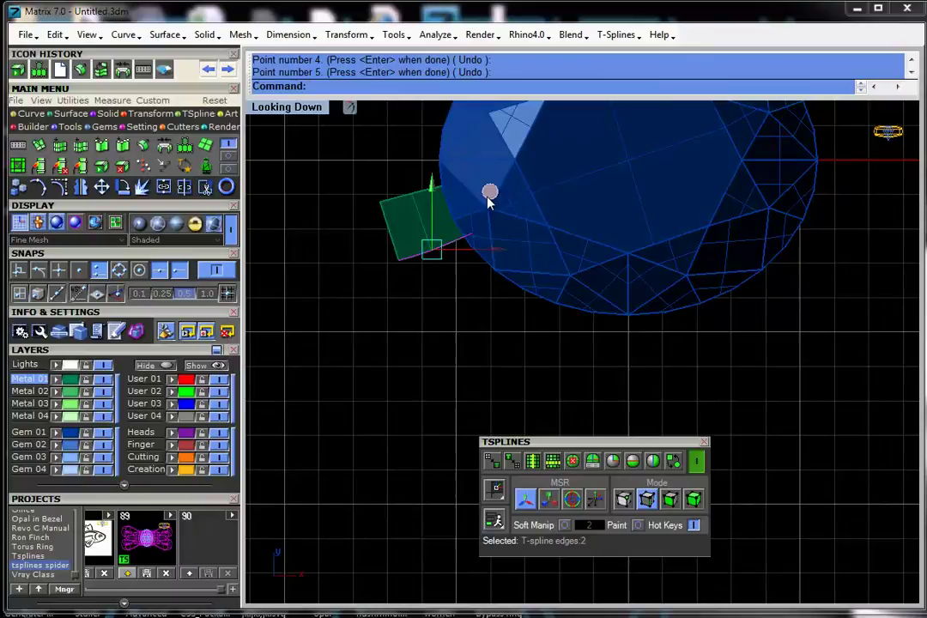
{"action": "left_click_drag", "start_coordinate": [489, 197], "coordinate": [534, 243]}
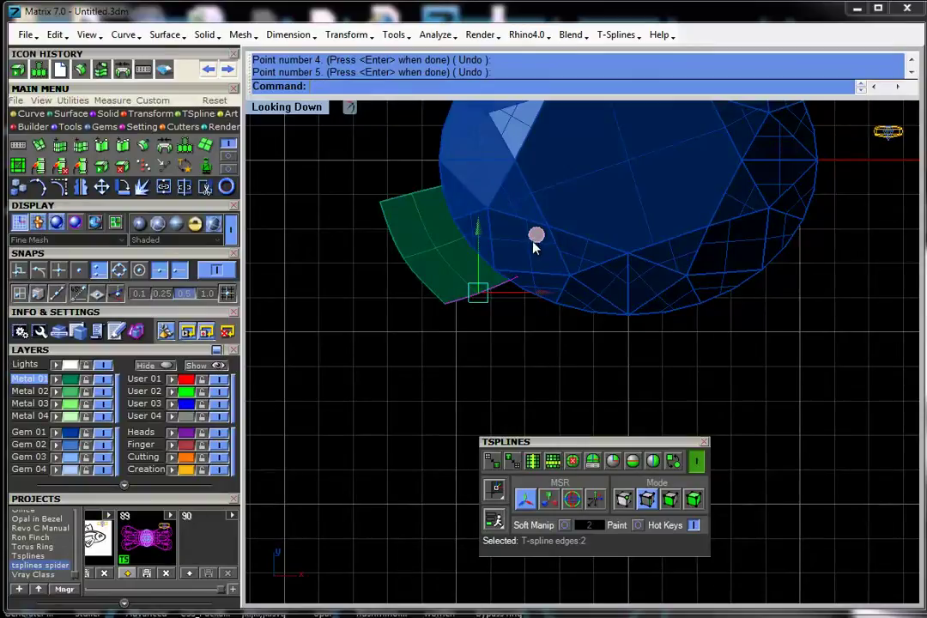
Rotate the band's two end edges counterclockwise to follow the gem's curve, then extrude them down and right along the lower outline
{"action": "left_click", "coordinate": [572, 498]}
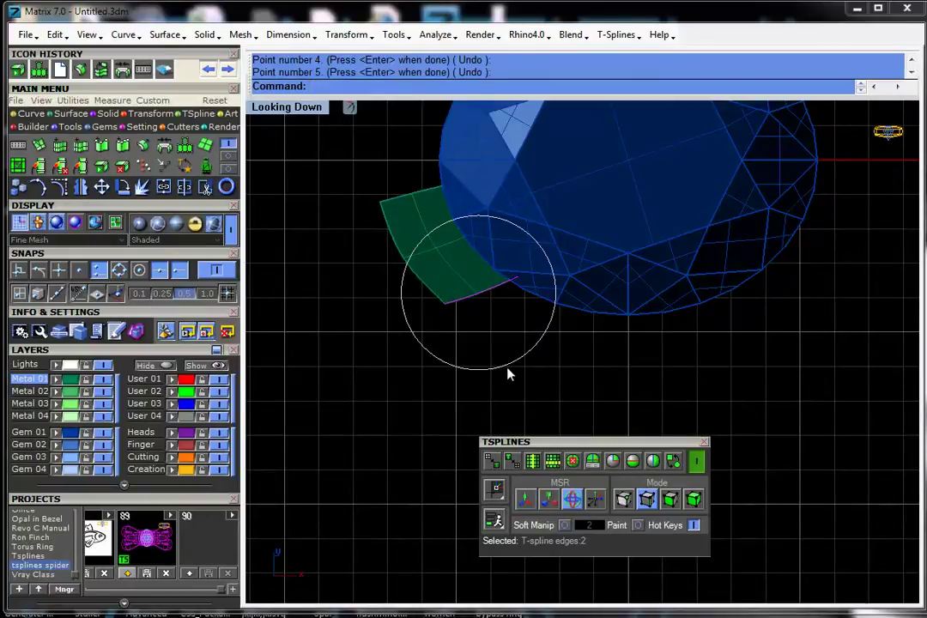
{"action": "left_click_drag", "start_coordinate": [508, 375], "coordinate": [541, 345]}
{"action": "left_click", "coordinate": [525, 498]}
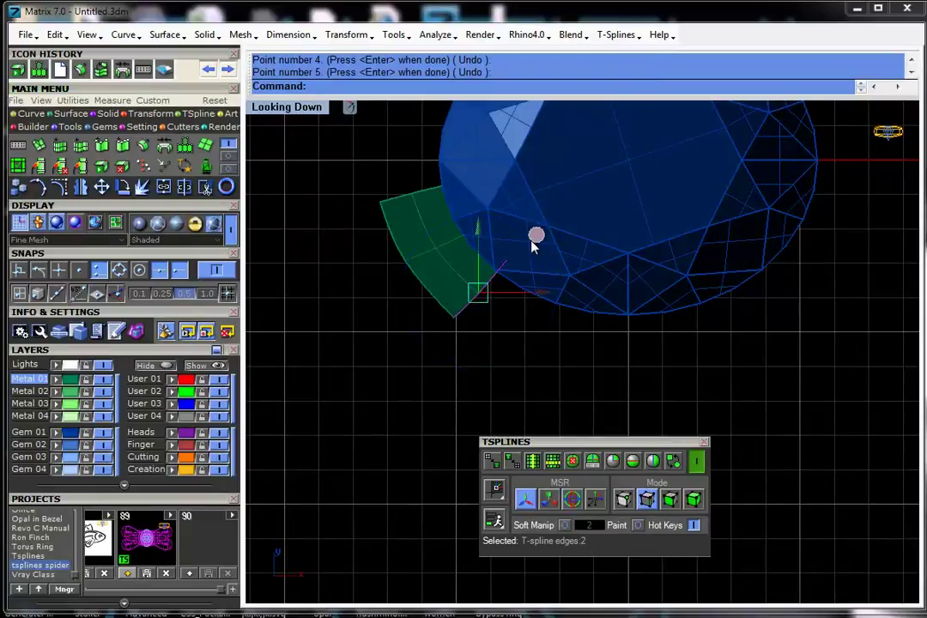
{"action": "left_click_drag", "start_coordinate": [534, 239], "coordinate": [603, 273], "text": "alt"}
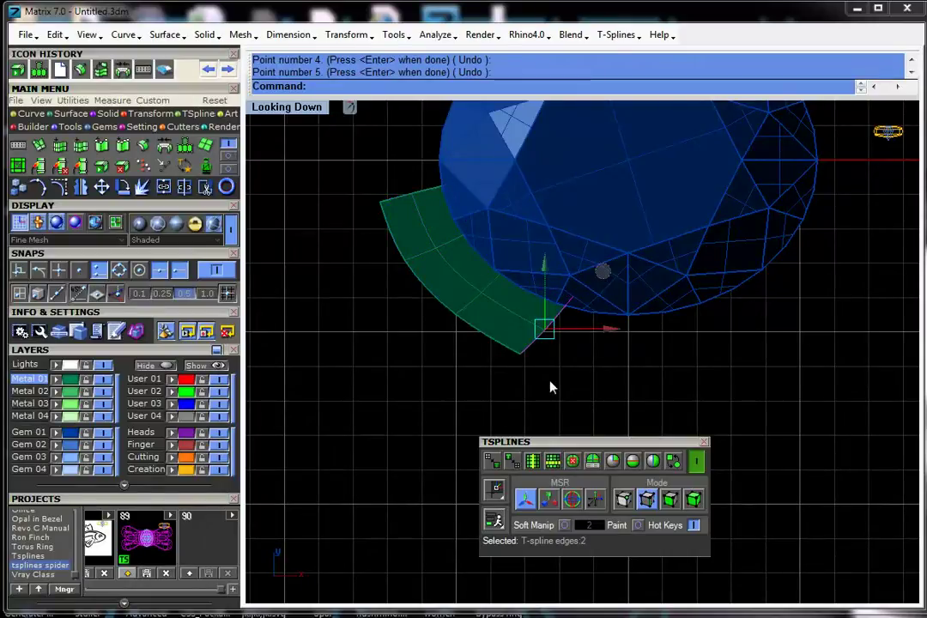
Turn the band's end edges steeper and extrude another segment rightward to just past the gem's lowest point
{"action": "right_click_drag", "start_coordinate": [596, 373], "coordinate": [549, 369]}
{"action": "key", "text": "e"}
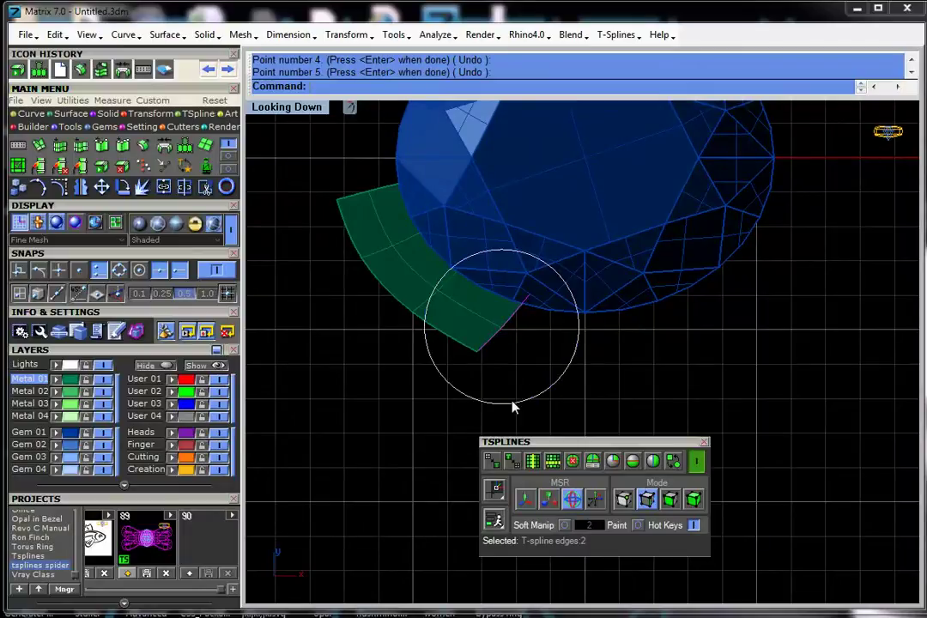
{"action": "left_click_drag", "start_coordinate": [517, 409], "coordinate": [541, 403]}
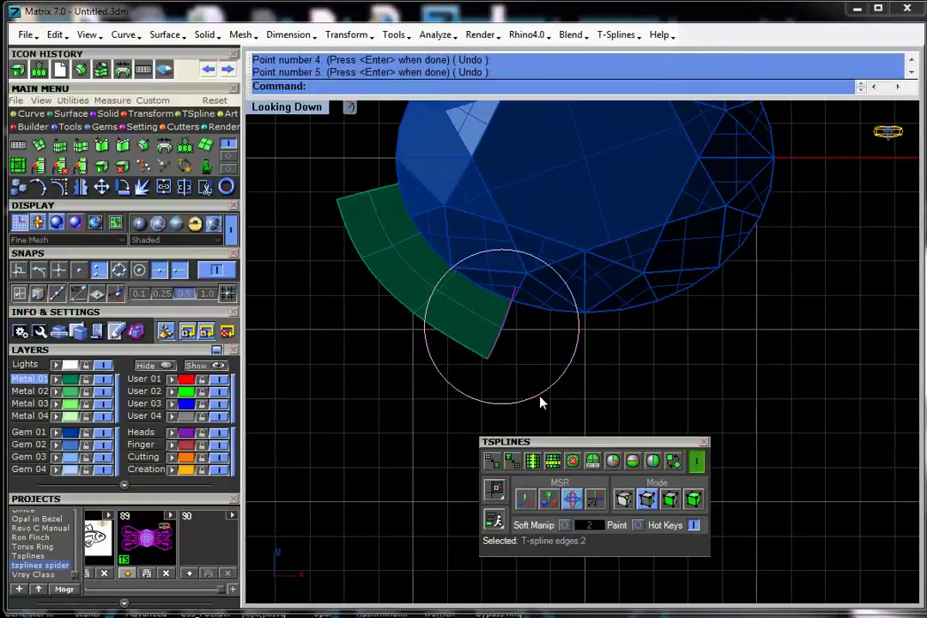
{"action": "key", "text": "w"}
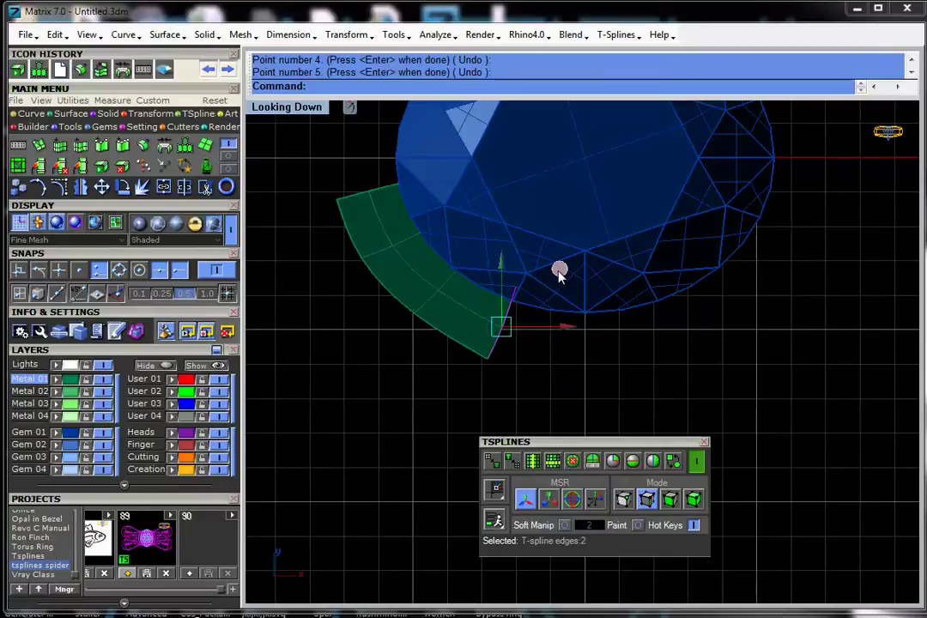
{"action": "left_click_drag", "start_coordinate": [559, 269], "coordinate": [649, 296]}
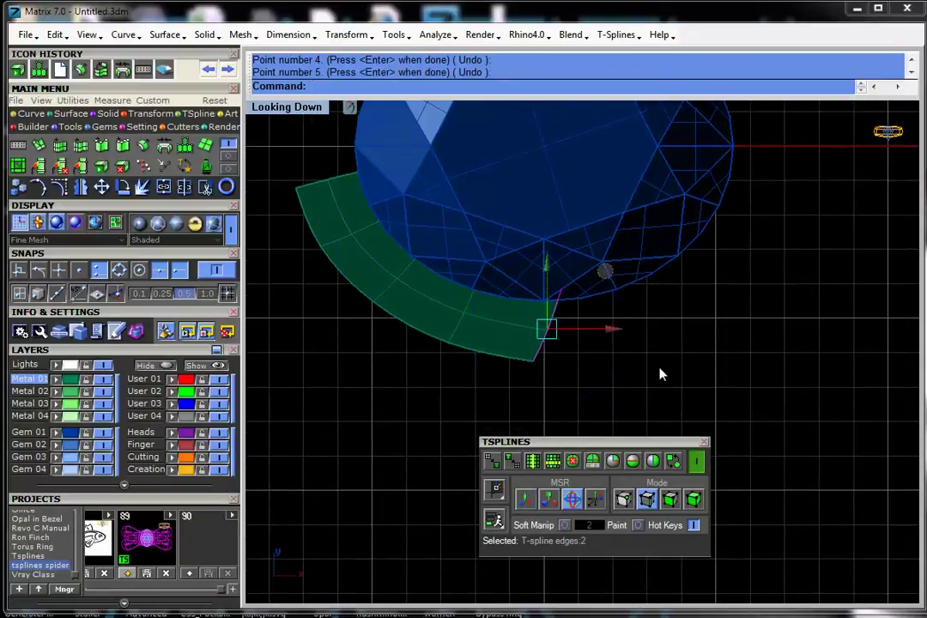
Rotate the end edges to nearly vertical and extrude them right and slightly up beneath the gem's lower right facets
{"action": "left_click_drag", "start_coordinate": [605, 394], "coordinate": [626, 380]}
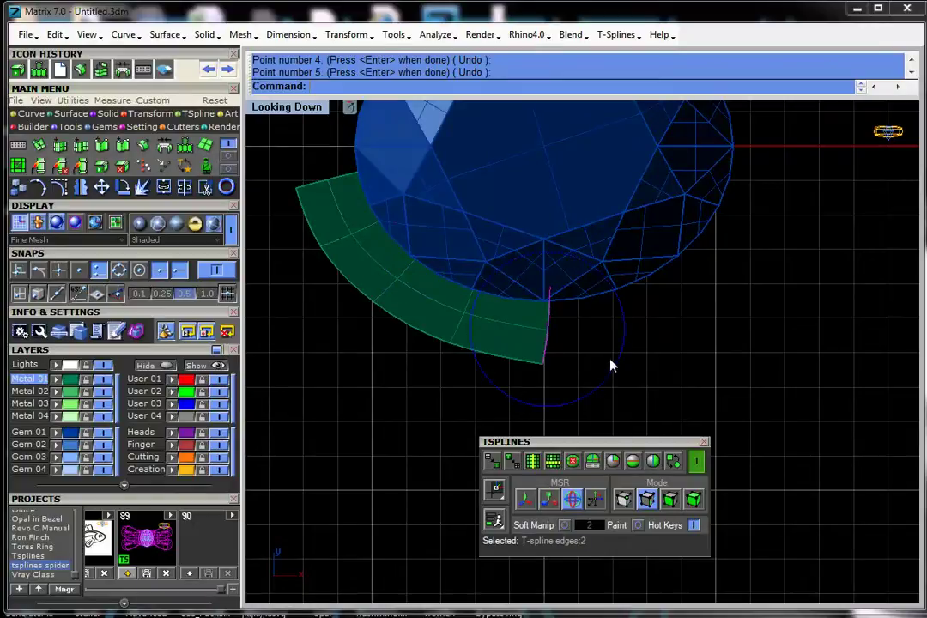
{"action": "right_click_drag", "start_coordinate": [612, 366], "coordinate": [588, 373]}
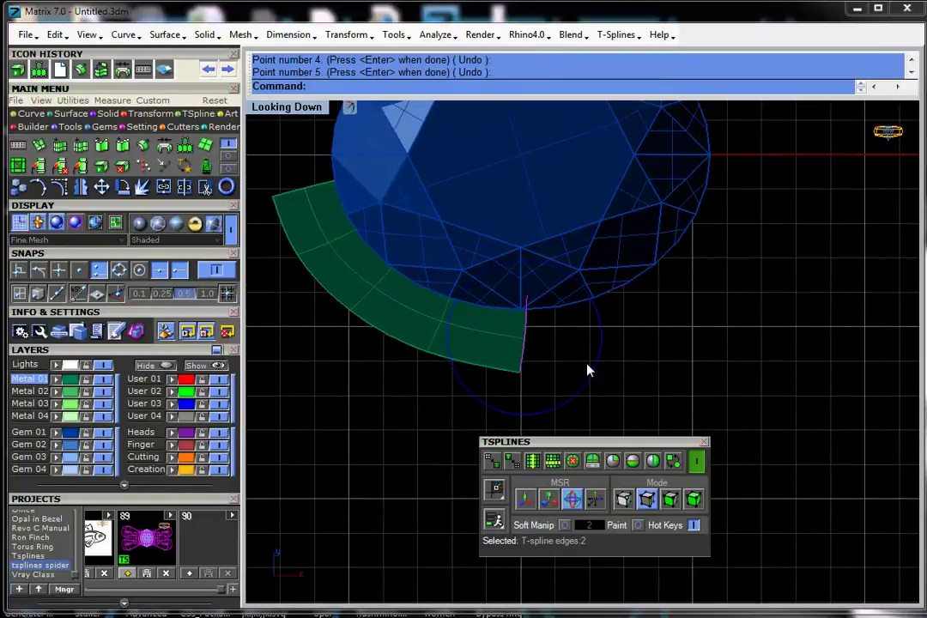
{"action": "key", "text": "w"}
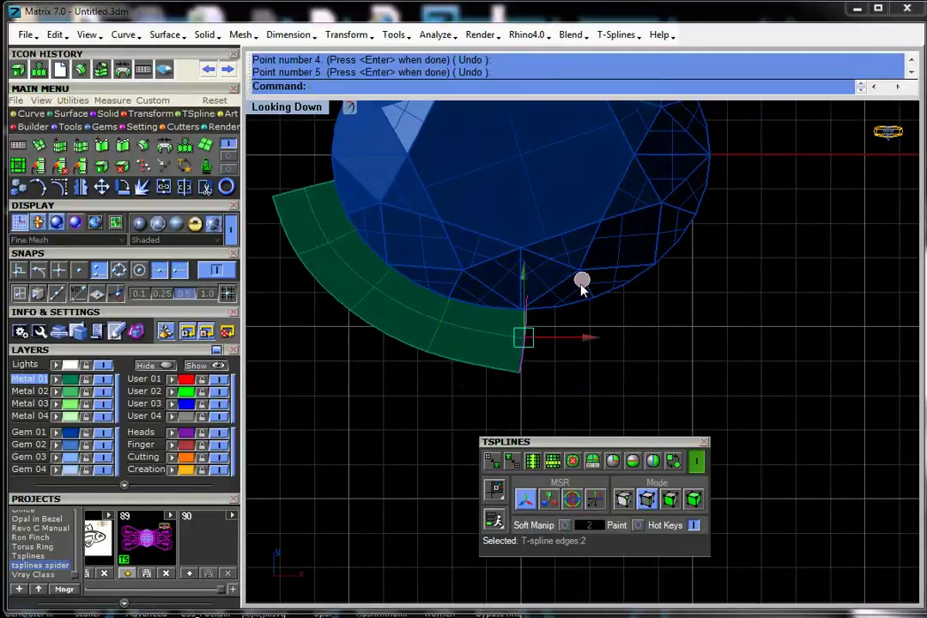
{"action": "left_click_drag", "start_coordinate": [582, 288], "coordinate": [670, 268]}
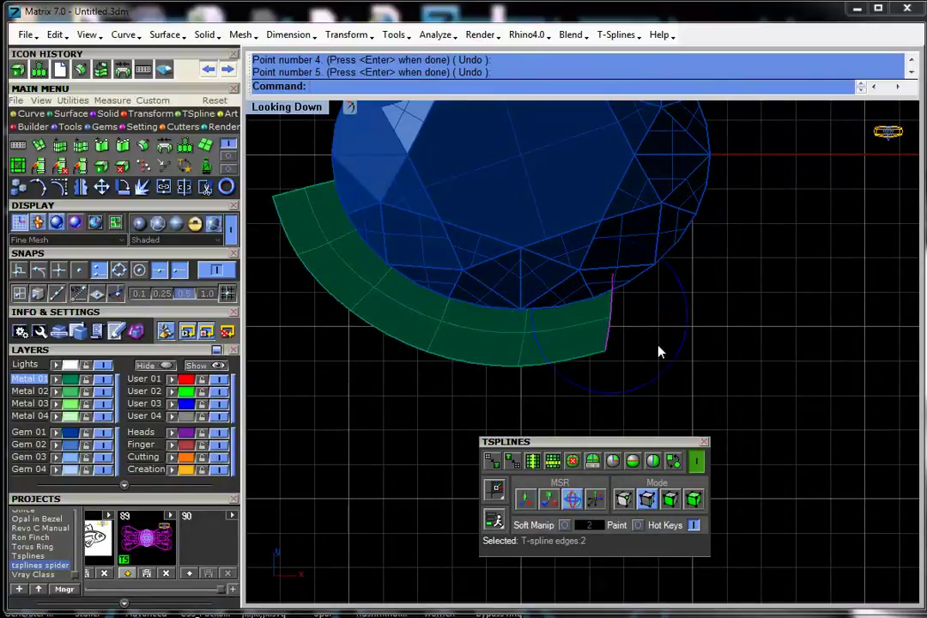
Tilt the end edges outward, perpendicular to the gem's lower right outline, and extrude them up and to the right
{"action": "key", "text": "e"}
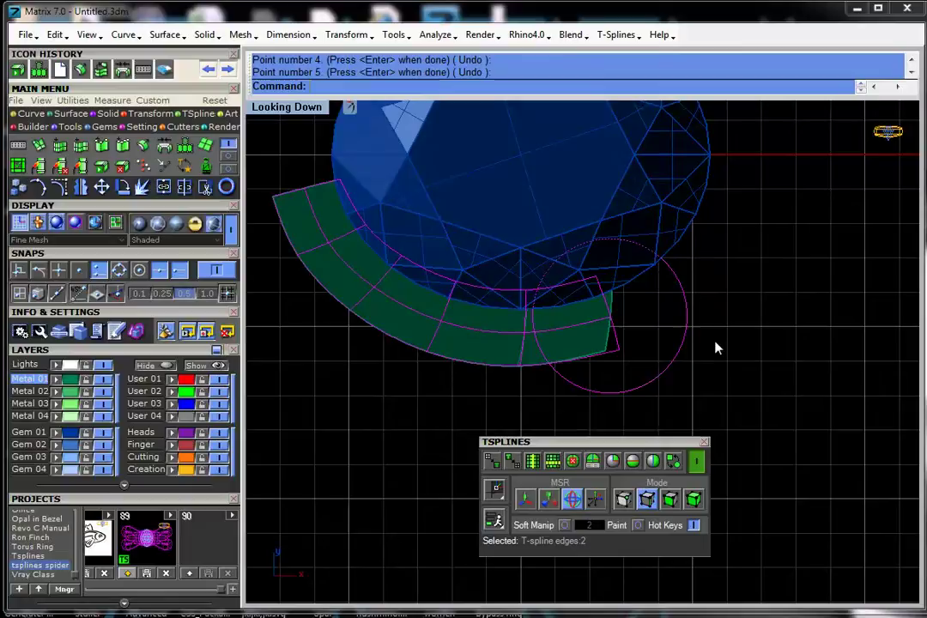
{"action": "scroll", "coordinate": [702, 334], "scroll_direction": "down", "scroll_amount": 3}
{"action": "right_click_drag", "start_coordinate": [673, 337], "coordinate": [650, 344]}
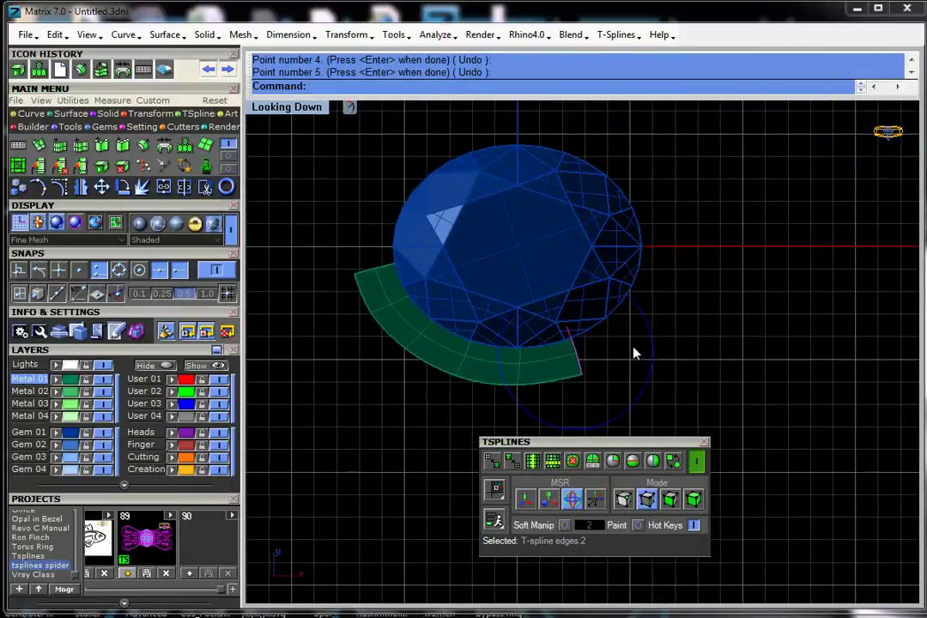
{"action": "key", "text": "w"}
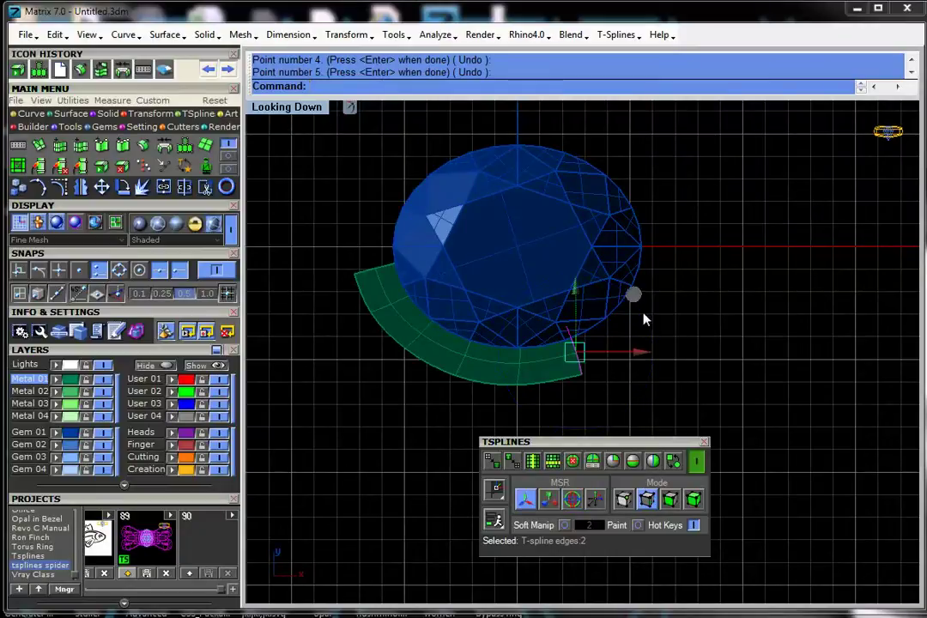
{"action": "left_click_drag", "start_coordinate": [633, 297], "coordinate": [687, 264], "text": "alt"}
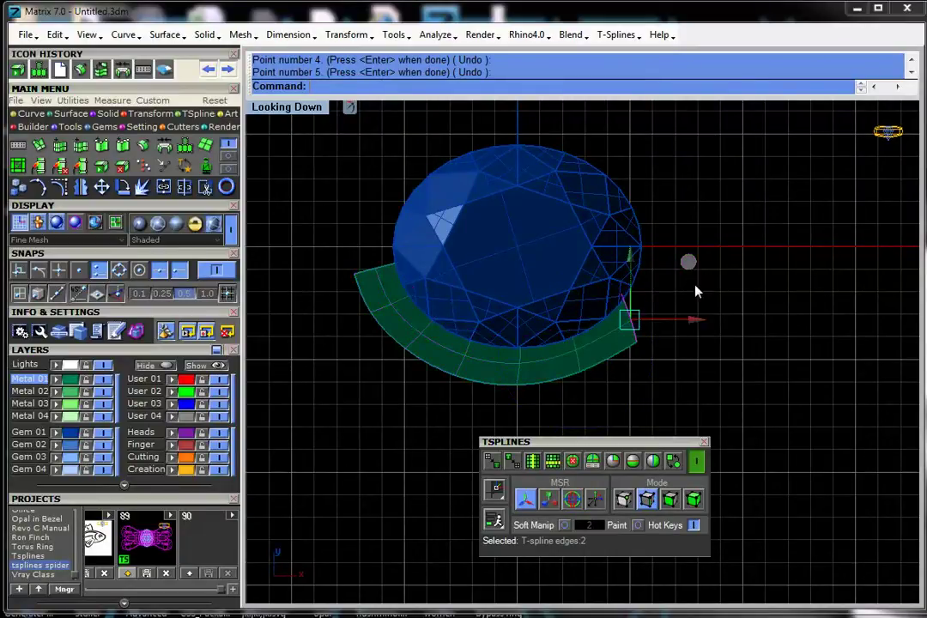
Extend the band with a rotated segment up to the gem's rightmost point, keeping its inner edge along the outline
{"action": "key", "text": "e"}
{"action": "right_click_drag", "start_coordinate": [728, 325], "coordinate": [703, 370]}
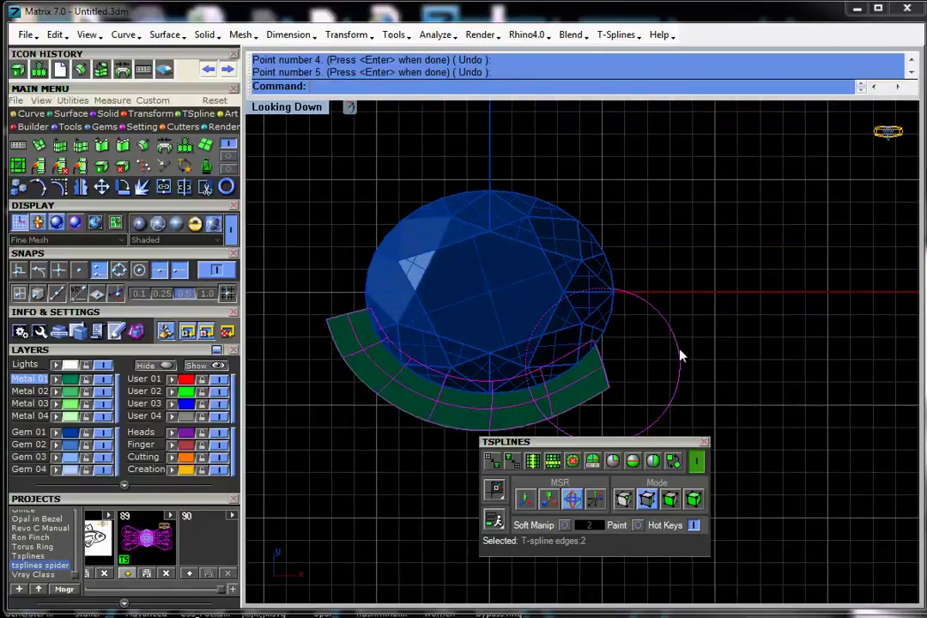
{"action": "left_click_drag", "start_coordinate": [681, 356], "coordinate": [691, 251]}
{"action": "key", "text": "w"}
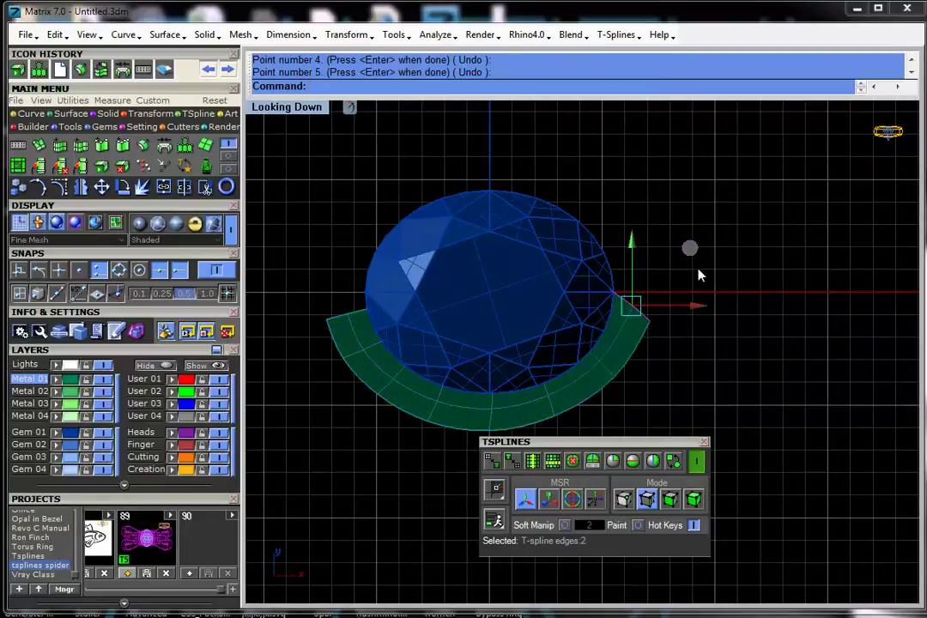
Rotate the end edges to nearly horizontal and extrude them upward past the gem's rightmost point
{"action": "key", "text": "e"}
{"action": "left_click_drag", "start_coordinate": [710, 306], "coordinate": [700, 251]}
{"action": "key", "text": "w"}
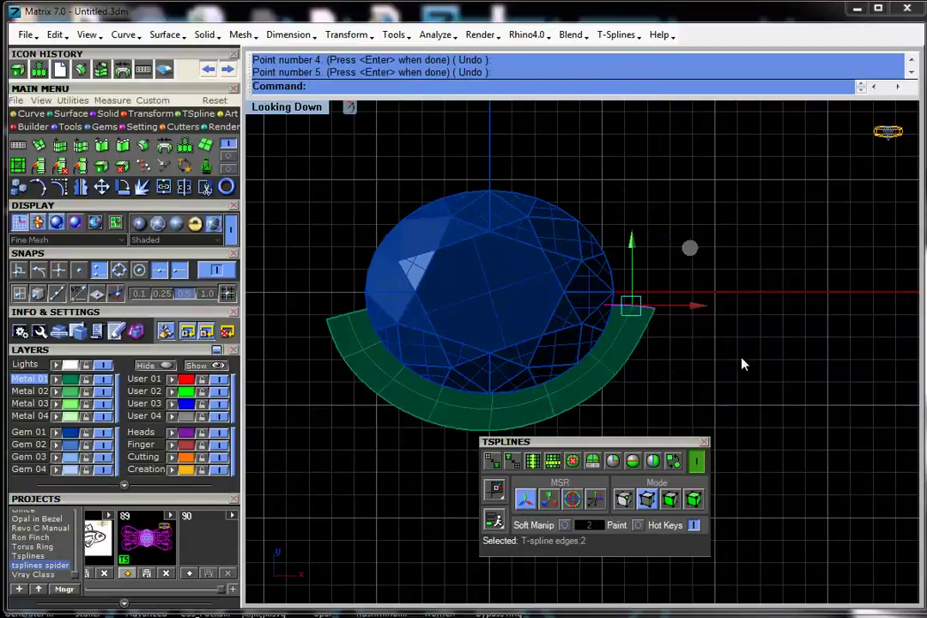
{"action": "right_click_drag", "start_coordinate": [743, 360], "coordinate": [760, 409]}
{"action": "left_click_drag", "start_coordinate": [706, 299], "coordinate": [687, 225]}
Rotate the end edges further counterclockwise and extrude them up and left to above the gem's upper right outline
{"action": "key", "text": "e"}
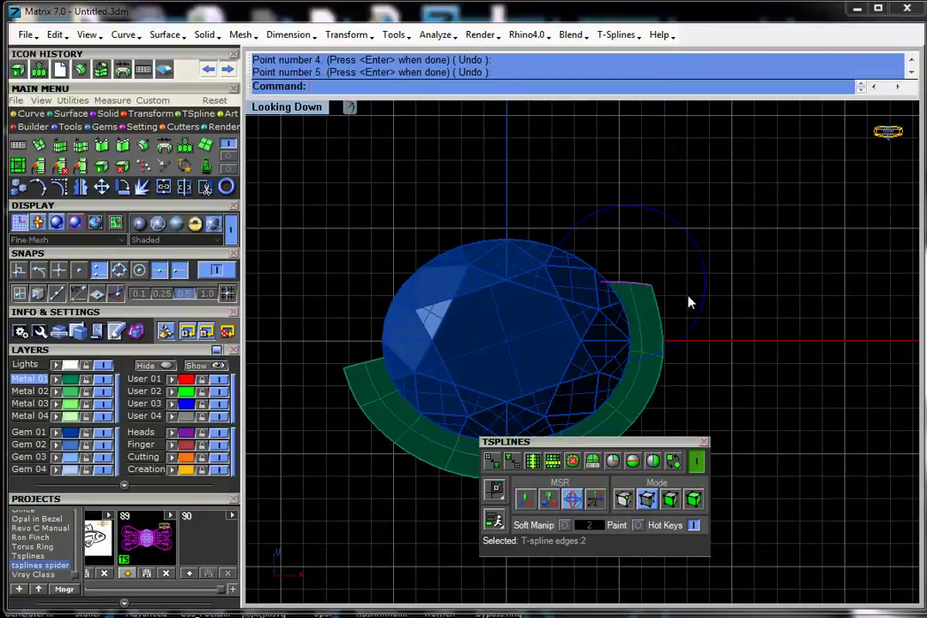
{"action": "left_click_drag", "start_coordinate": [697, 253], "coordinate": [605, 157]}
{"action": "key", "text": "w"}
{"action": "right_click_drag", "start_coordinate": [682, 237], "coordinate": [687, 287]}
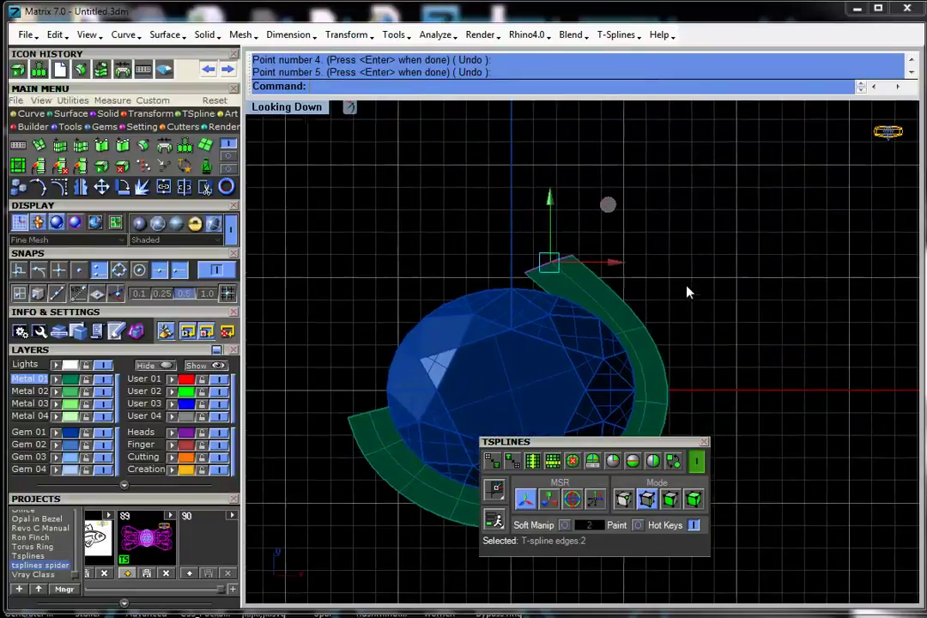
Rotate the end edges above the gem back to nearly horizontal and extrude them up and left, away from the gem
{"action": "key", "text": "e"}
{"action": "left_click_drag", "start_coordinate": [610, 213], "coordinate": [634, 242]}
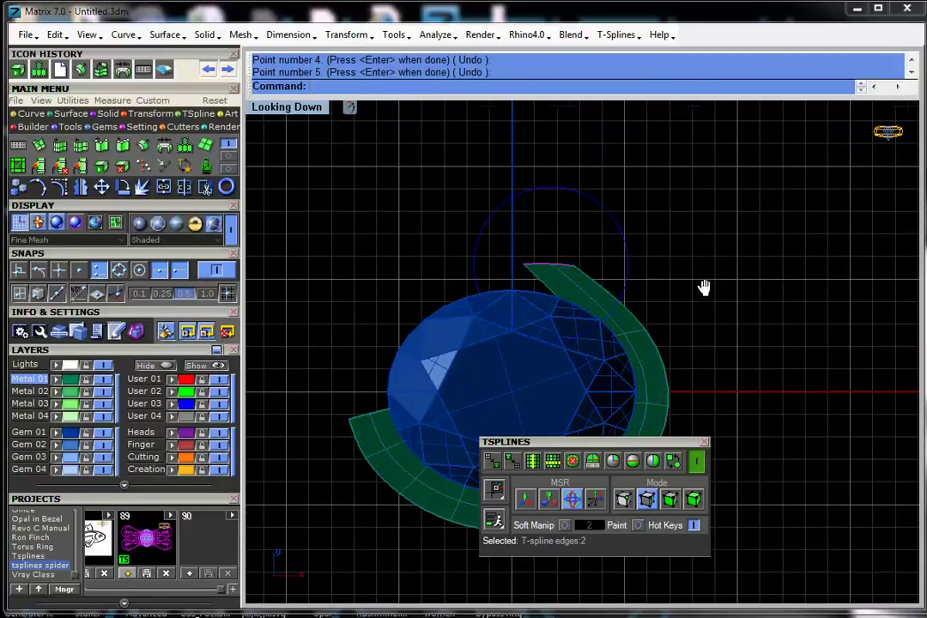
{"action": "scroll", "coordinate": [691, 292], "scroll_direction": "up", "scroll_amount": 4}
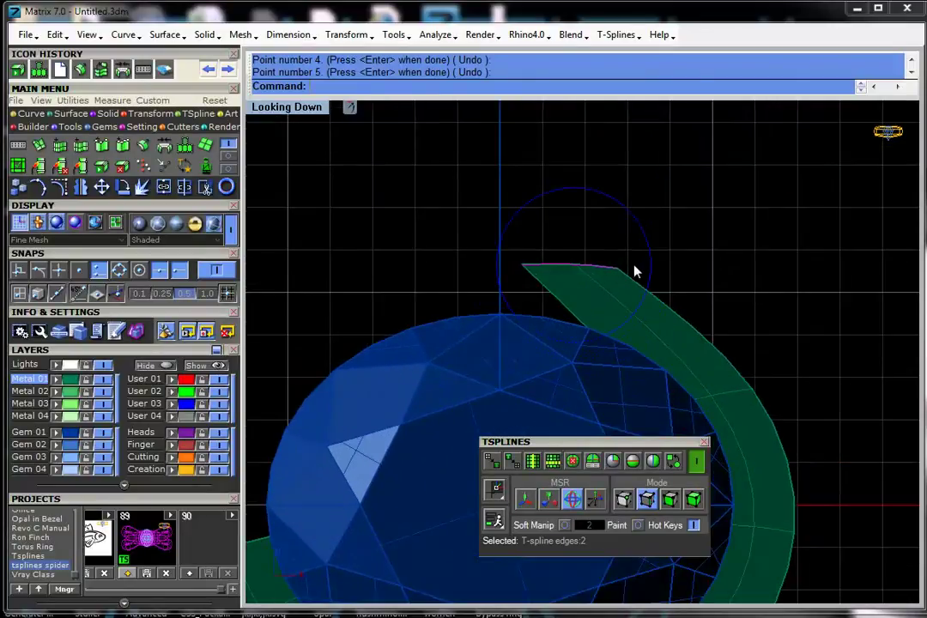
{"action": "key", "text": "w"}
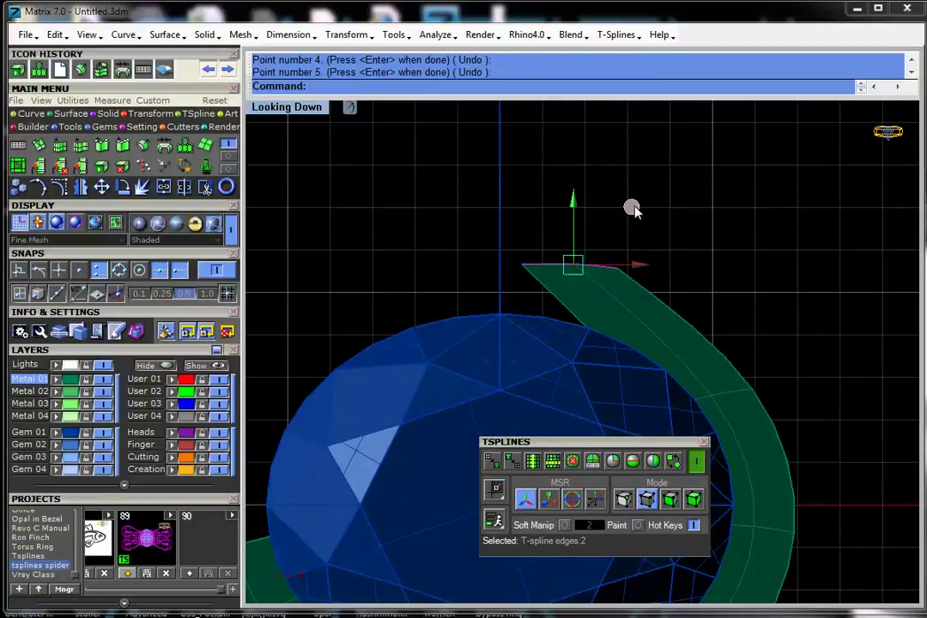
{"action": "left_click_drag", "start_coordinate": [625, 197], "coordinate": [544, 129]}
In vertex mode, shift the band's three end vertices slightly left and move the leftmost one back right to narrow the end
{"action": "right_click_drag", "start_coordinate": [748, 292], "coordinate": [762, 302]}
{"action": "scroll", "coordinate": [763, 302], "scroll_direction": "down", "scroll_amount": 2}
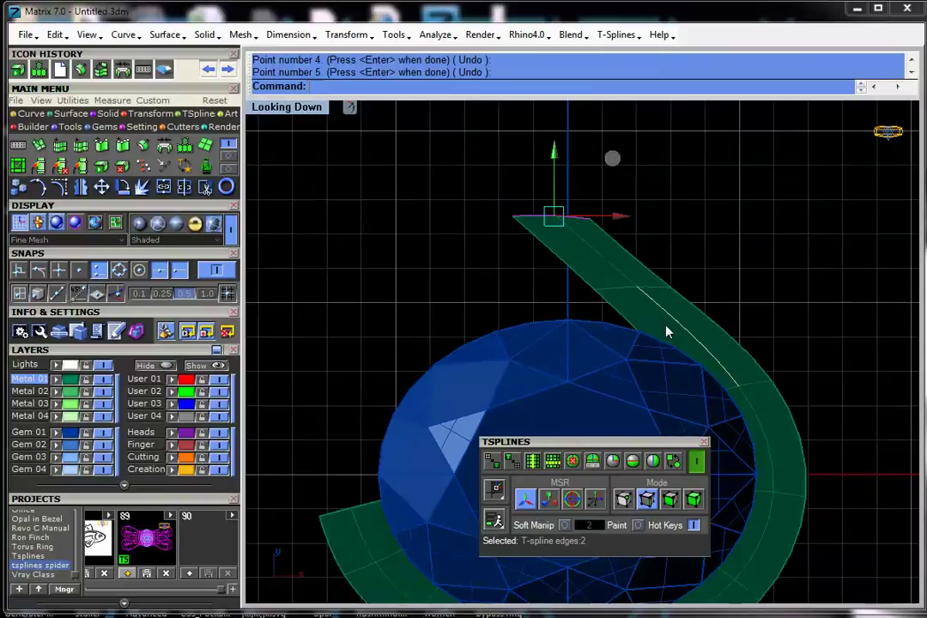
{"action": "right_click_drag", "start_coordinate": [653, 266], "coordinate": [623, 294]}
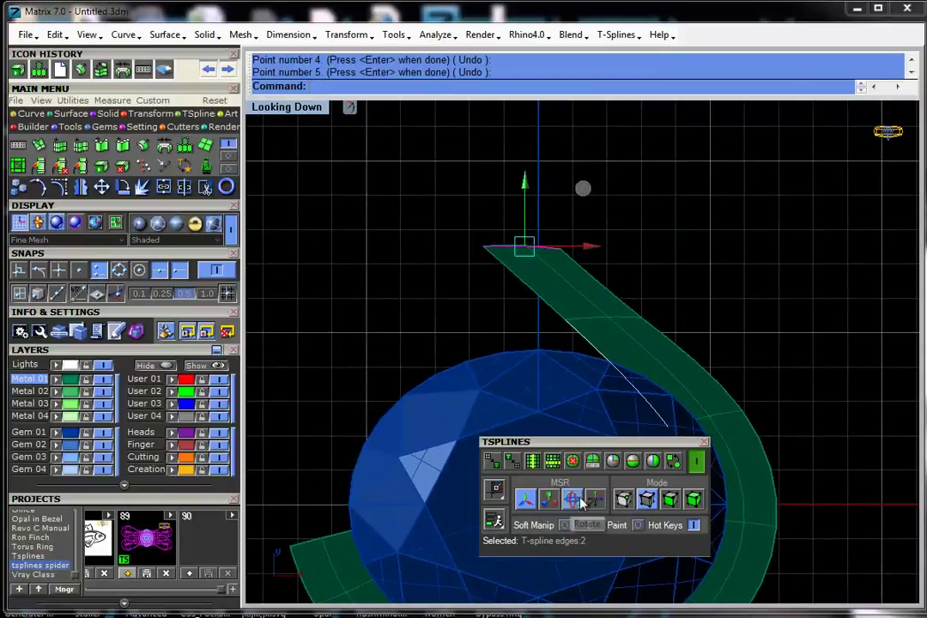
{"action": "left_click", "coordinate": [625, 501]}
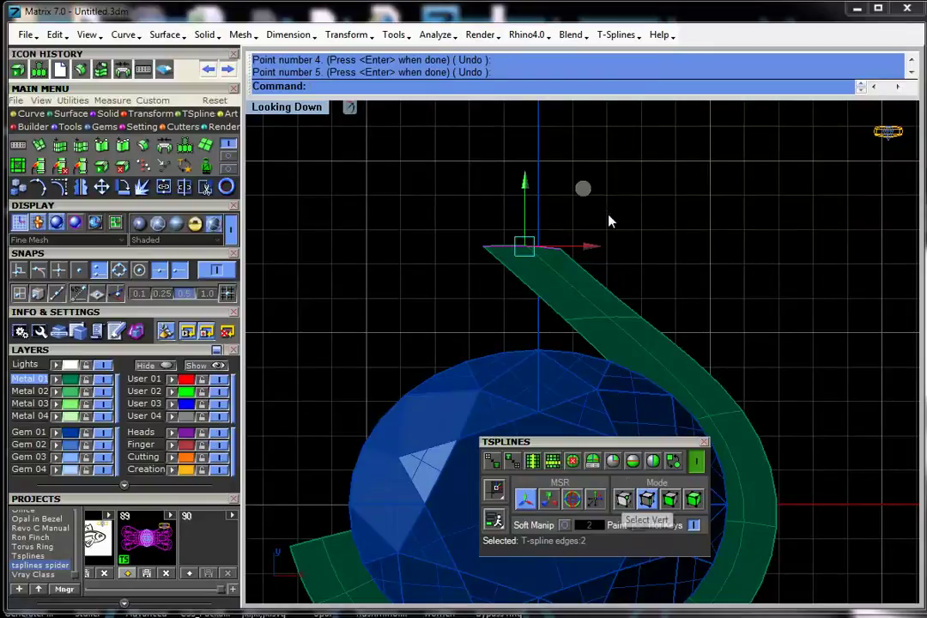
{"action": "right_click_drag", "start_coordinate": [612, 213], "coordinate": [689, 251]}
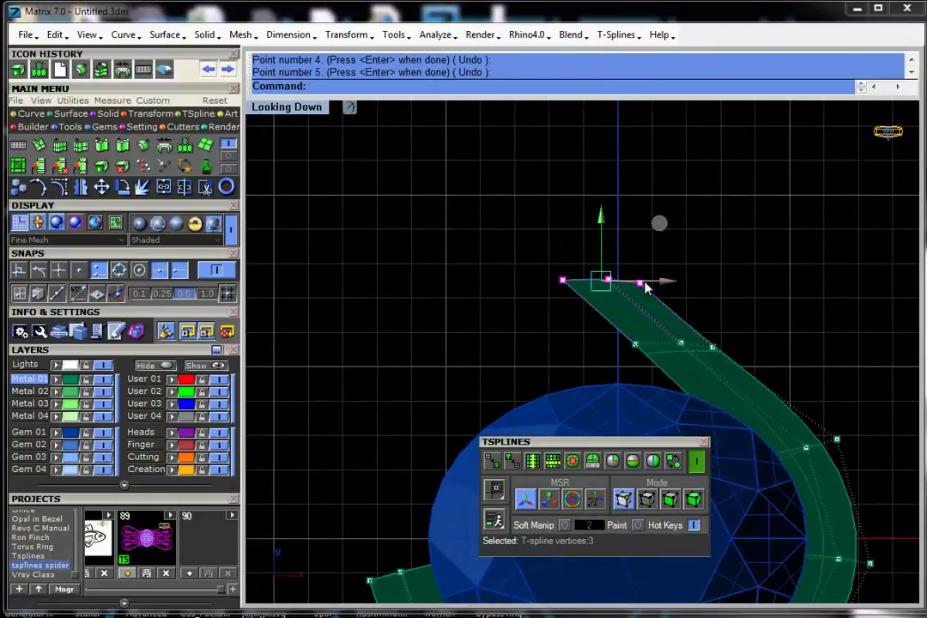
{"action": "left_click_drag", "start_coordinate": [642, 288], "coordinate": [631, 284]}
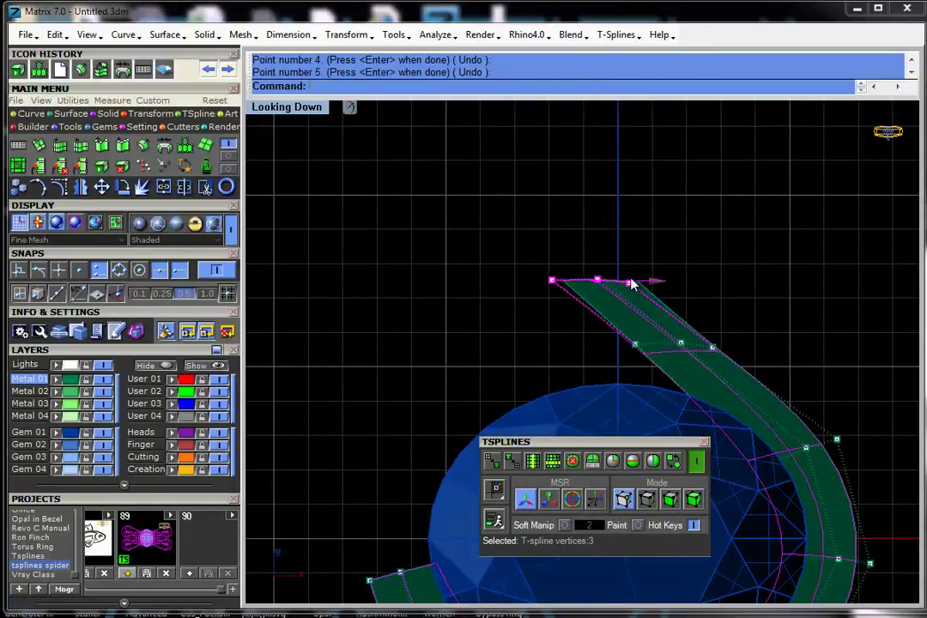
{"action": "left_click", "coordinate": [554, 283]}
{"action": "left_click", "coordinate": [519, 293]}
{"action": "left_click", "coordinate": [555, 283]}
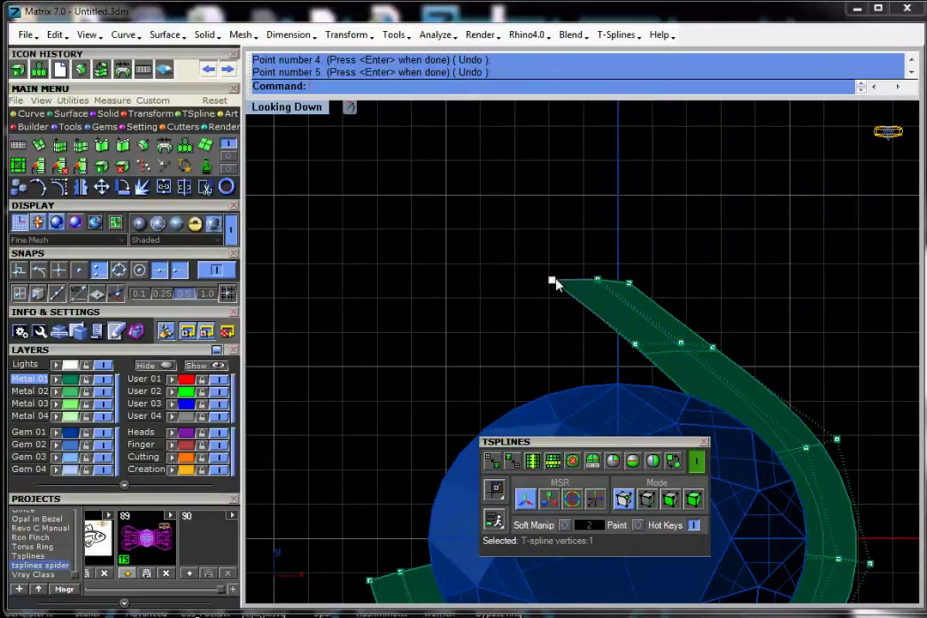
{"action": "left_click_drag", "start_coordinate": [556, 279], "coordinate": [657, 299]}
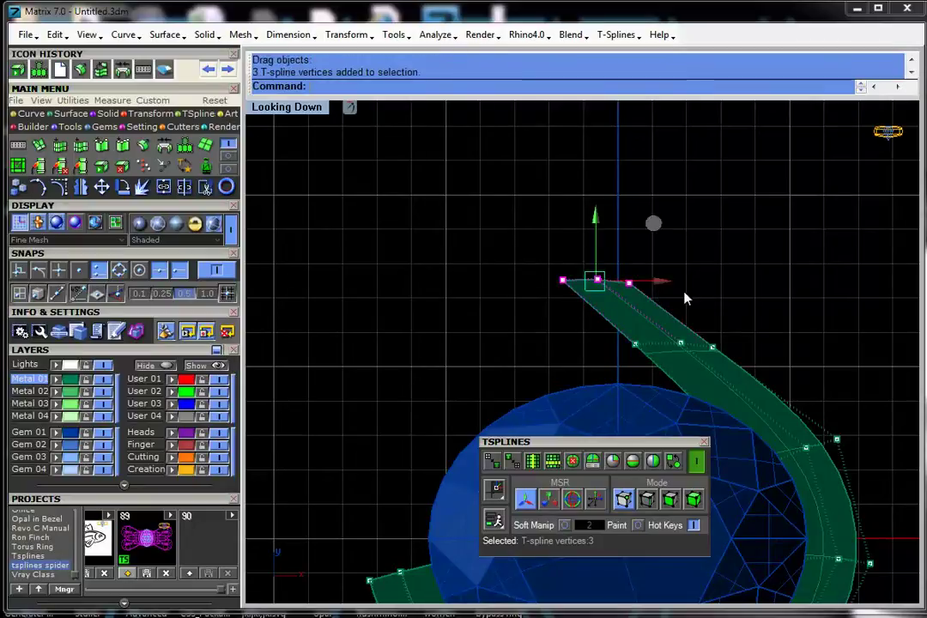
In edge mode, select the narrowed end's two edges and extrude them up and to the left
{"action": "left_click", "coordinate": [715, 302]}
{"action": "left_click_drag", "start_coordinate": [528, 266], "coordinate": [672, 302]}
{"action": "right_click_drag", "start_coordinate": [689, 227], "coordinate": [670, 298]}
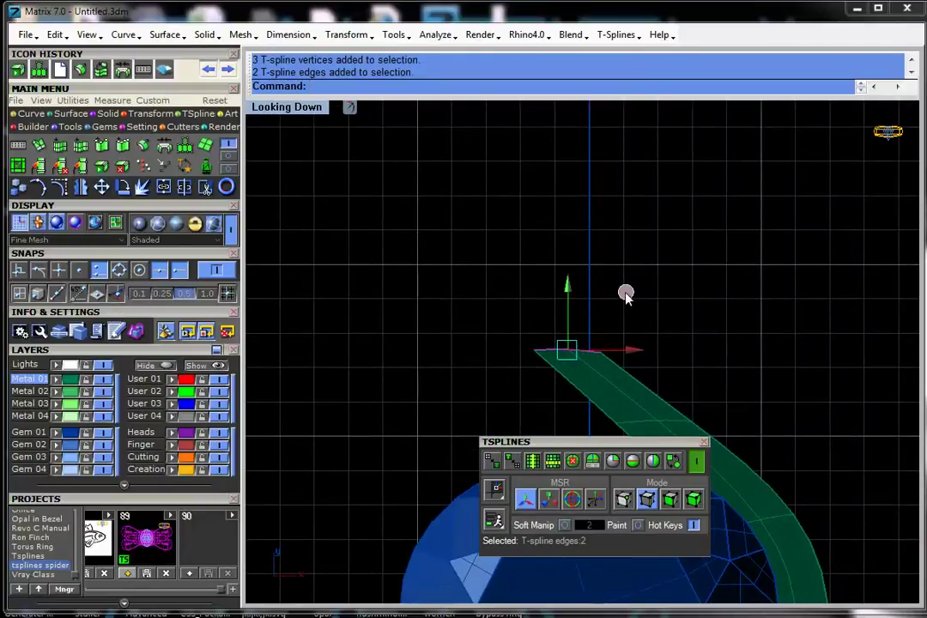
{"action": "left_click_drag", "start_coordinate": [626, 294], "coordinate": [554, 204], "text": "alt"}
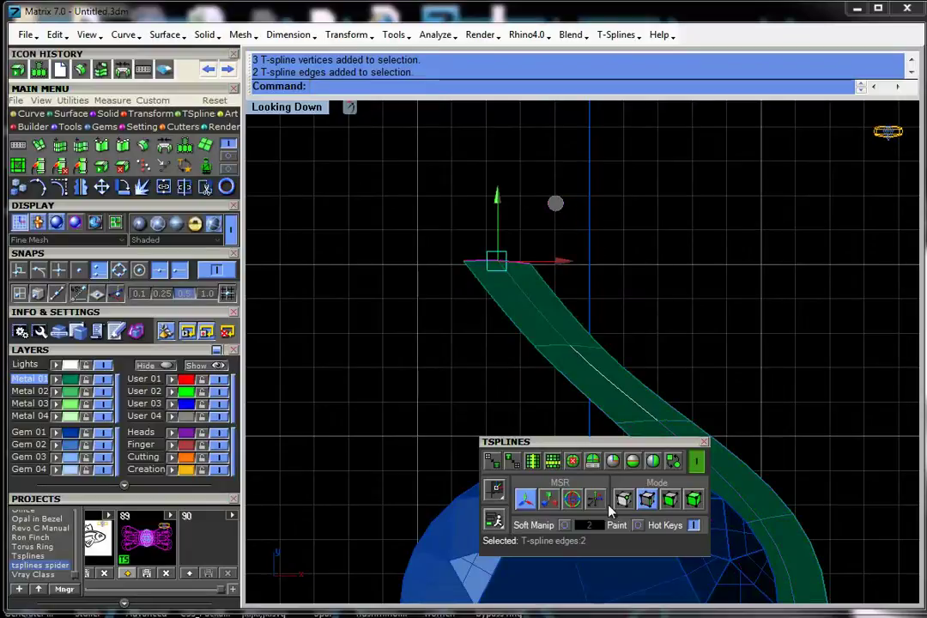
Move the right vertex of the new end outward to widen the tip, and return to edge mode
{"action": "key", "text": "a"}
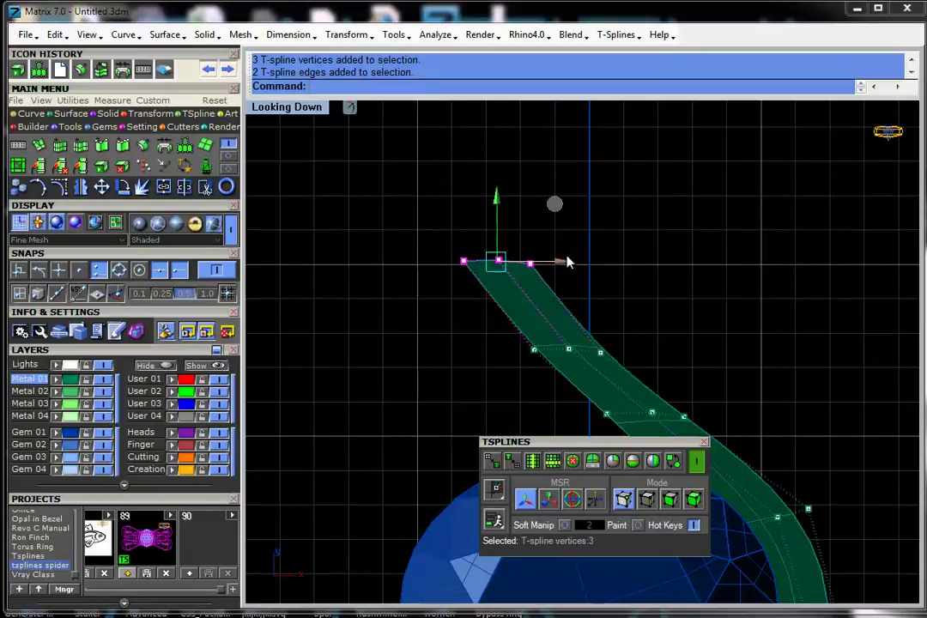
{"action": "left_click", "coordinate": [531, 264]}
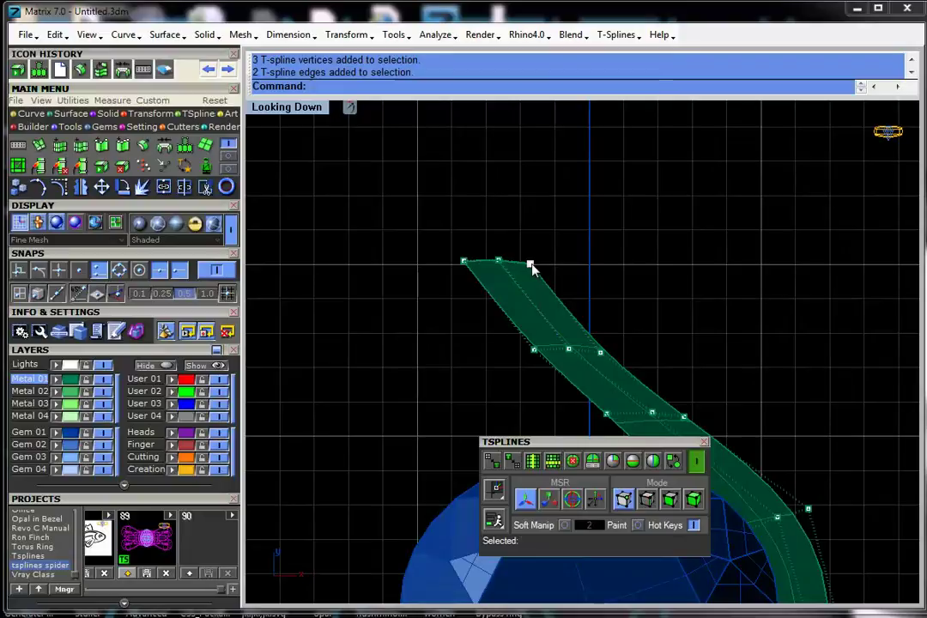
{"action": "left_click_drag", "start_coordinate": [589, 207], "coordinate": [615, 207]}
{"action": "right_click_drag", "start_coordinate": [671, 295], "coordinate": [703, 312]}
{"action": "key", "text": "s"}
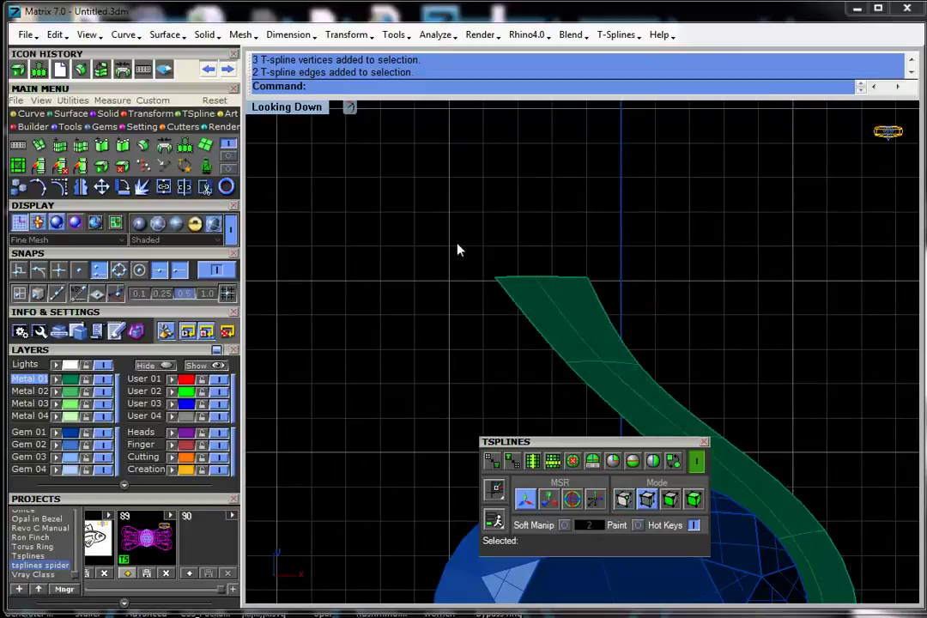
Select the two edges at the tip of the tail and extrude them upward and slightly left
{"action": "left_click_drag", "start_coordinate": [460, 248], "coordinate": [624, 293]}
{"action": "right_click_drag", "start_coordinate": [640, 269], "coordinate": [682, 343]}
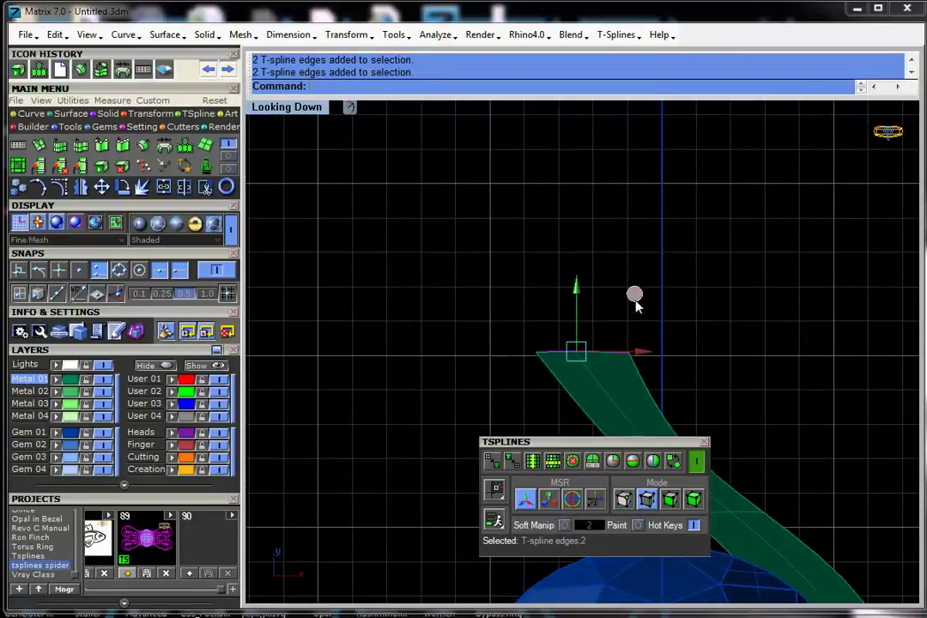
{"action": "left_click_drag", "start_coordinate": [635, 296], "coordinate": [619, 177], "text": "alt"}
{"action": "right_click_drag", "start_coordinate": [711, 277], "coordinate": [701, 334]}
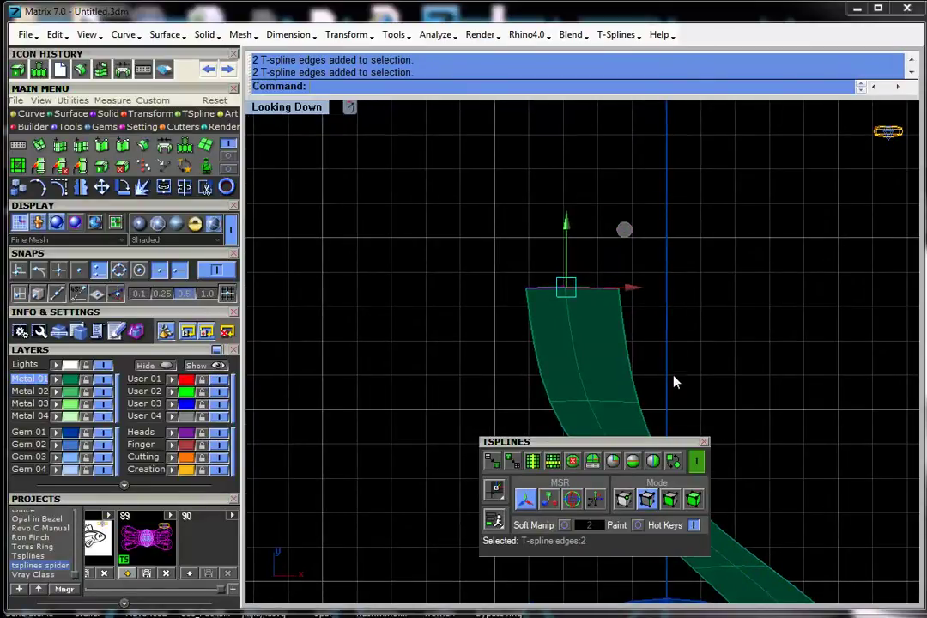
In vertex mode, move the right vertex of the tail's new end slightly outward to widen the tip
{"action": "key", "text": "a"}
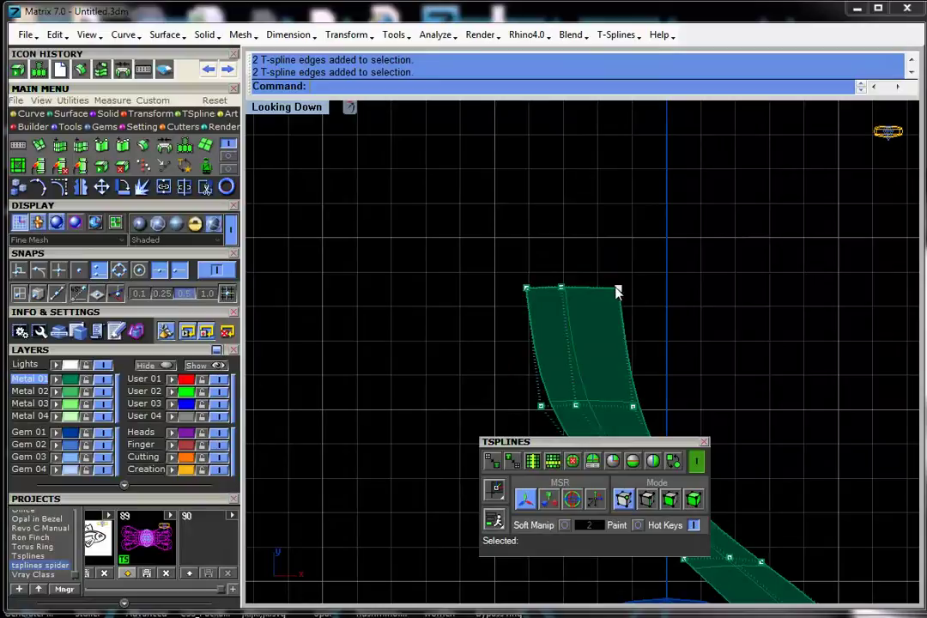
{"action": "left_click", "coordinate": [619, 289]}
{"action": "left_click_drag", "start_coordinate": [676, 232], "coordinate": [696, 230]}
{"action": "key", "text": "Escape"}
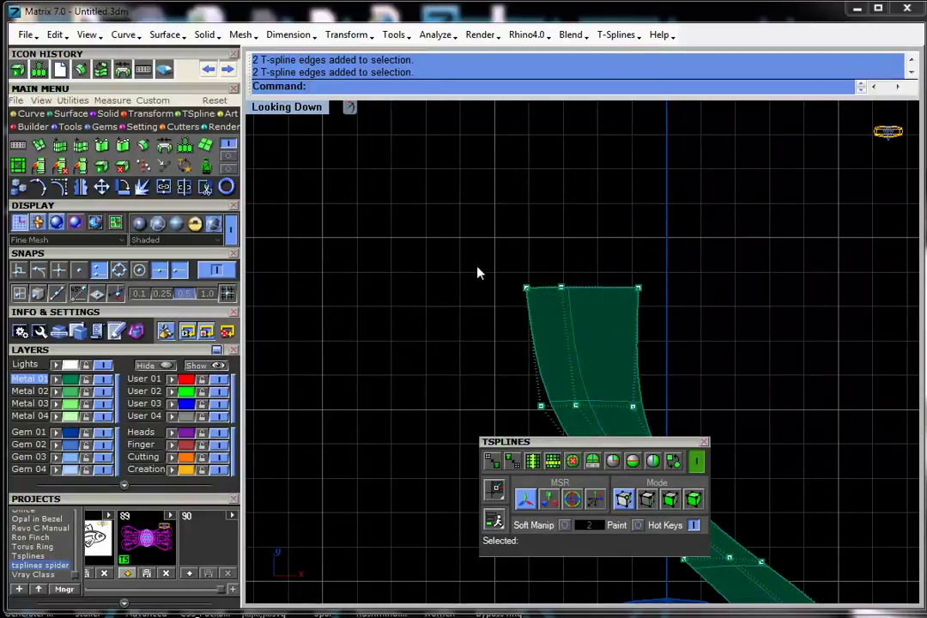
Back in edge mode, select the tail's two end edges and extrude them upward and slightly right
{"action": "left_click_drag", "start_coordinate": [479, 272], "coordinate": [672, 325]}
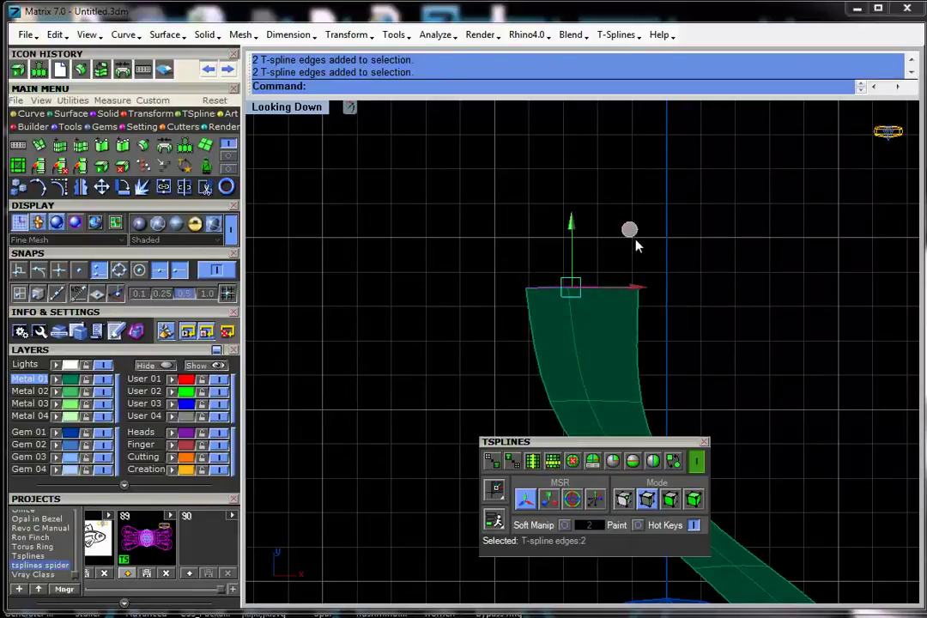
{"action": "scroll", "coordinate": [692, 346], "scroll_direction": "down", "scroll_amount": 3}
{"action": "left_click_drag", "start_coordinate": [672, 249], "coordinate": [685, 203]}
{"action": "left_click", "coordinate": [705, 300]}
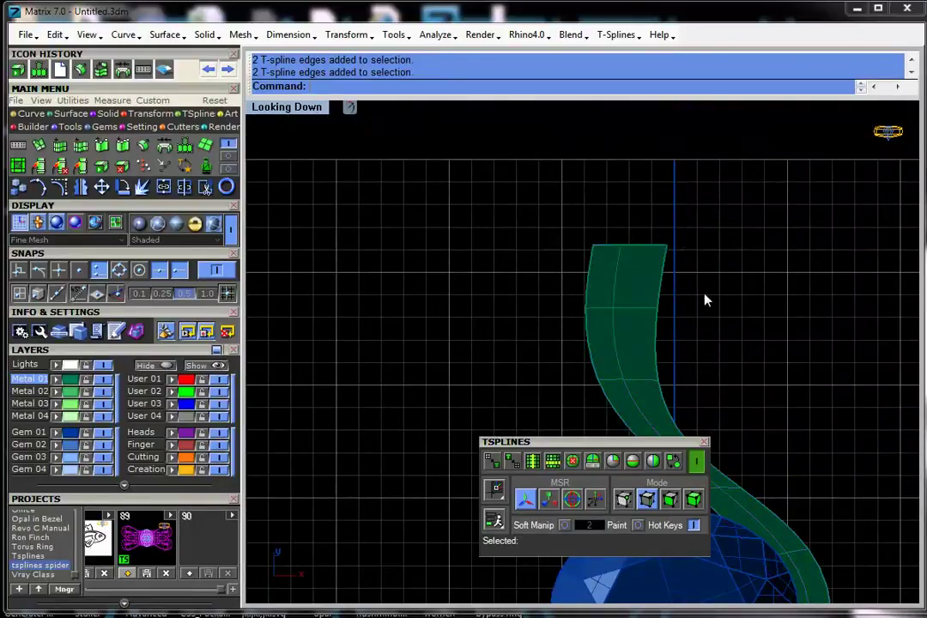
In vertex mode, move the end's right vertex outward and slightly down, past the vertical axis, to flare the tail tip
{"action": "scroll", "coordinate": [657, 253], "scroll_direction": "up", "scroll_amount": 4}
{"action": "left_click", "coordinate": [644, 243]}
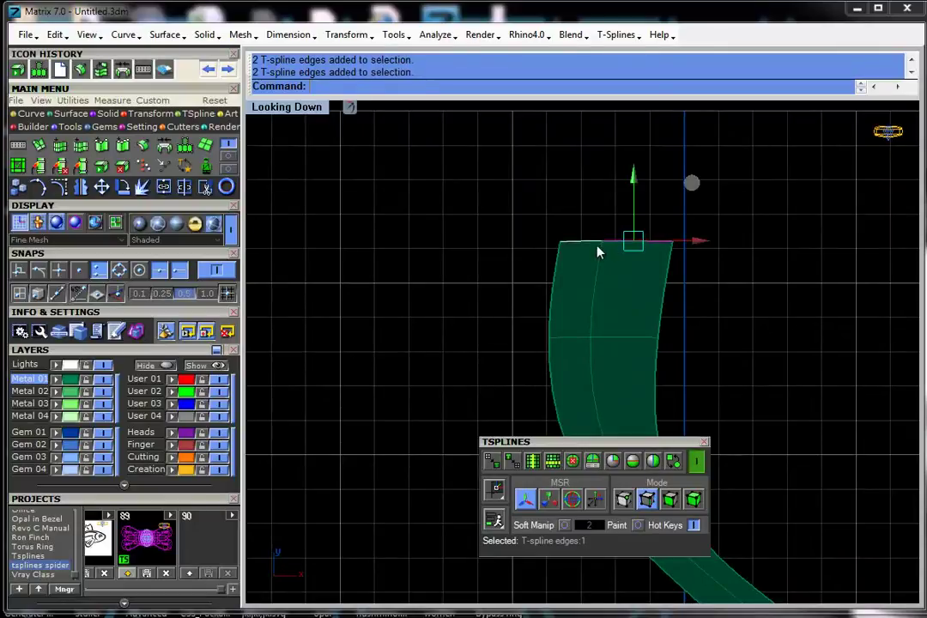
{"action": "left_click", "coordinate": [723, 285]}
{"action": "key", "text": "a"}
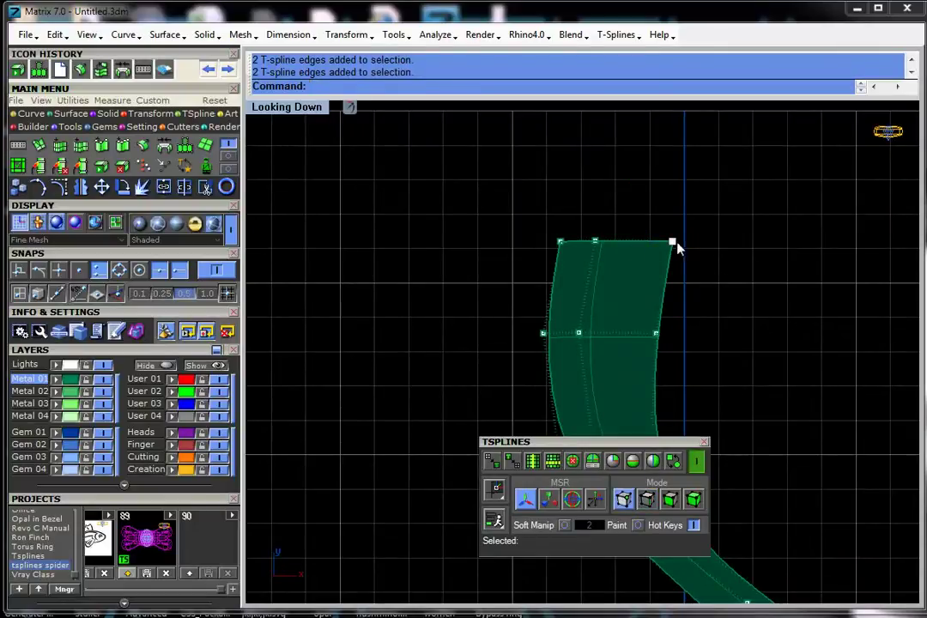
{"action": "left_click_drag", "start_coordinate": [672, 242], "coordinate": [708, 257]}
{"action": "scroll", "coordinate": [753, 329], "scroll_direction": "down", "scroll_amount": 2}
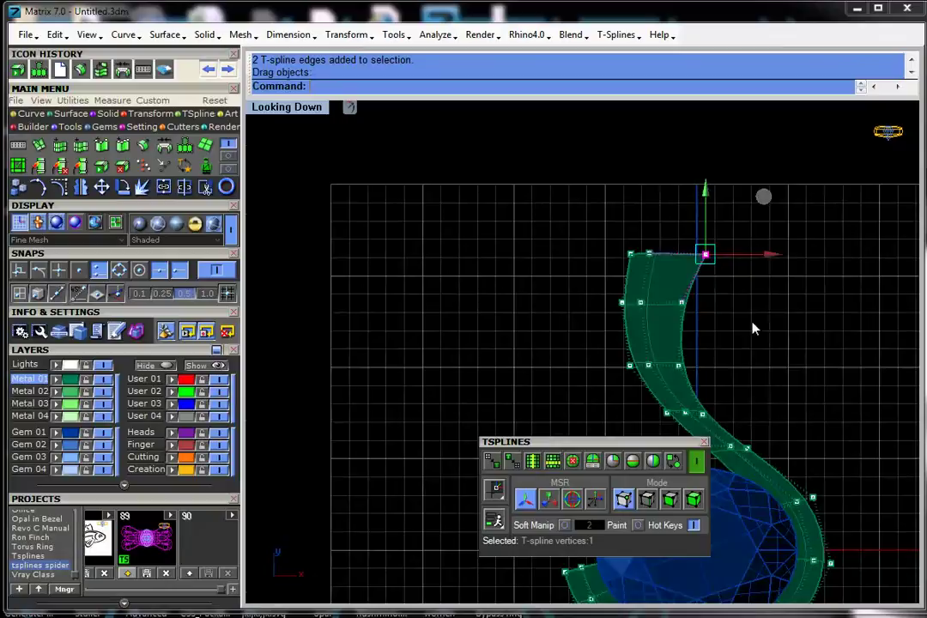
Move the middle vertex of the tail's end up and right to round off the tip
{"action": "scroll", "coordinate": [753, 329], "scroll_direction": "down", "scroll_amount": 2}
{"action": "right_click_drag", "start_coordinate": [741, 311], "coordinate": [690, 262]}
{"action": "scroll", "coordinate": [610, 177], "scroll_direction": "up", "scroll_amount": 4}
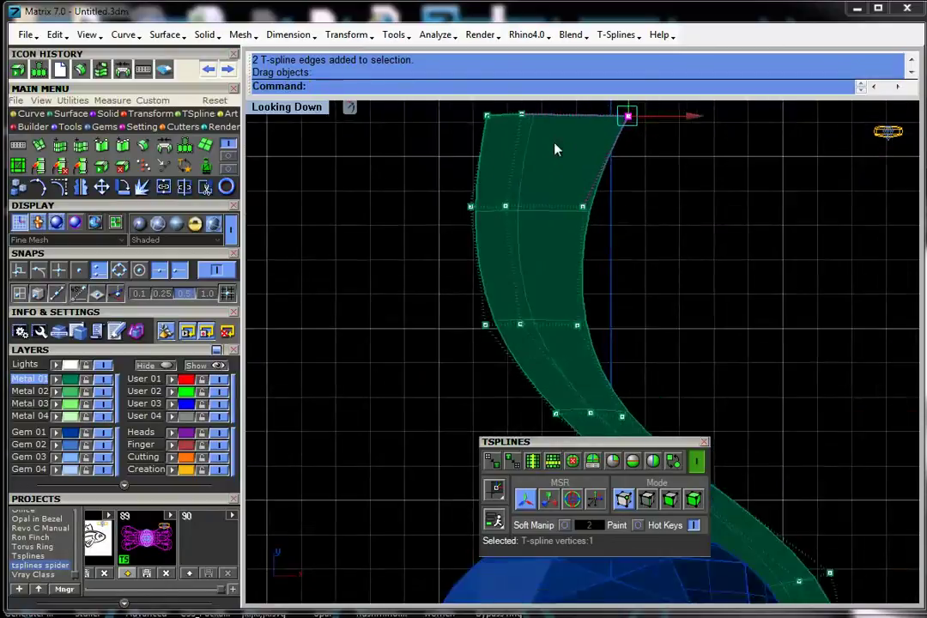
{"action": "scroll", "coordinate": [554, 149], "scroll_direction": "up", "scroll_amount": 1}
{"action": "right_click_drag", "start_coordinate": [554, 149], "coordinate": [574, 260]}
{"action": "left_click", "coordinate": [534, 214]}
{"action": "left_click_drag", "start_coordinate": [535, 213], "coordinate": [573, 149]}
{"action": "scroll", "coordinate": [550, 198], "scroll_direction": "down", "scroll_amount": 1}
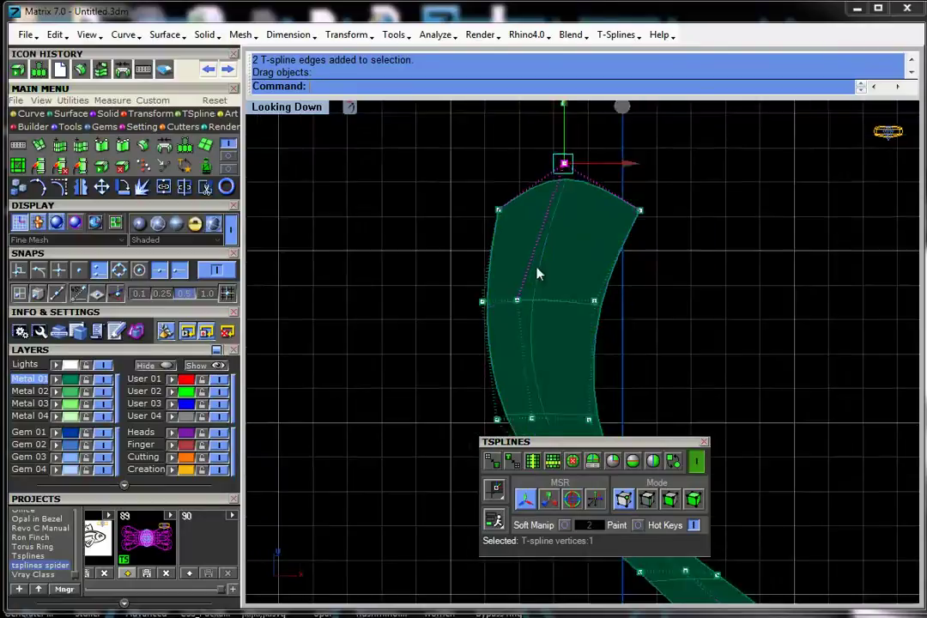
Round the band's other end, beside the gem's left side, by moving its middle end vertex upward
{"action": "scroll", "coordinate": [498, 277], "scroll_direction": "down", "scroll_amount": 5}
{"action": "right_click_drag", "start_coordinate": [452, 379], "coordinate": [461, 236]}
{"action": "scroll", "coordinate": [456, 364], "scroll_direction": "up", "scroll_amount": 5}
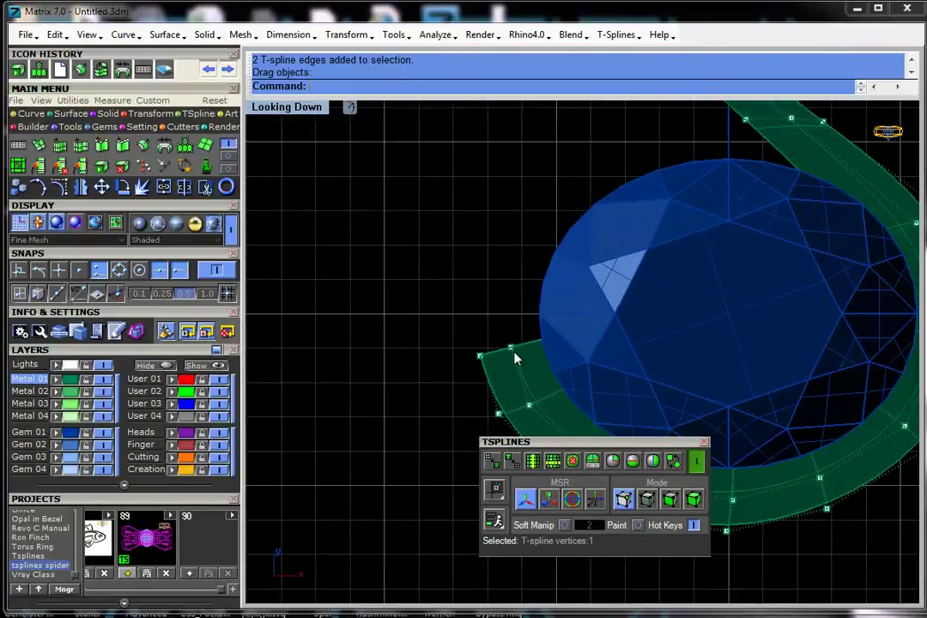
{"action": "left_click", "coordinate": [510, 349]}
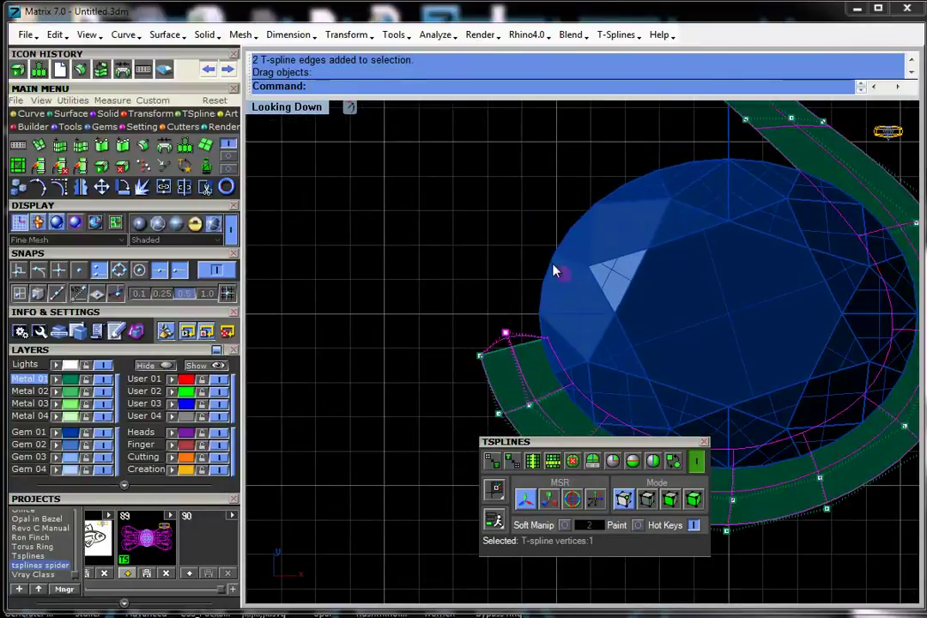
{"action": "scroll", "coordinate": [493, 221], "scroll_direction": "down", "scroll_amount": 3}
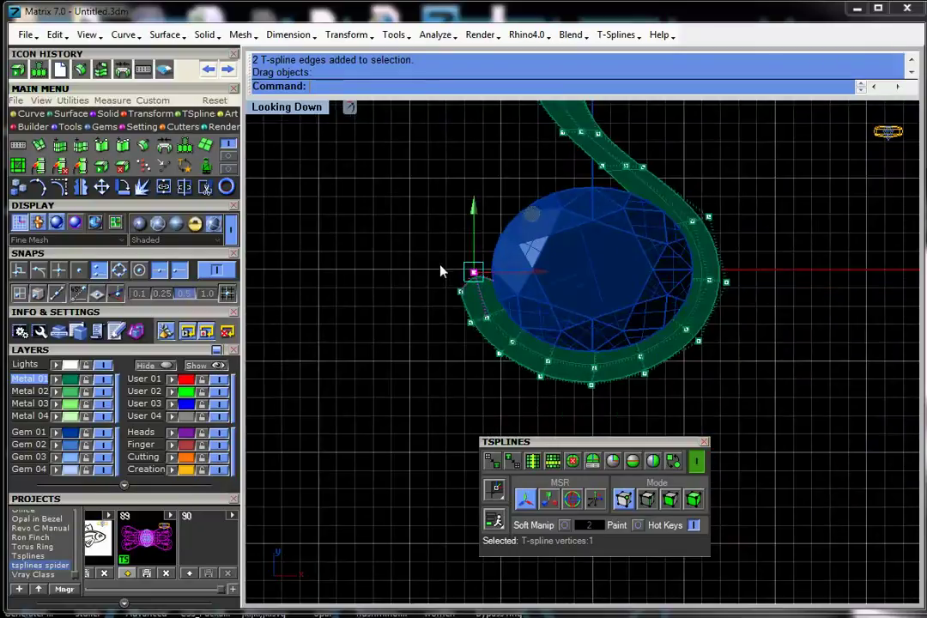
{"action": "scroll", "coordinate": [441, 272], "scroll_direction": "down", "scroll_amount": 3}
{"action": "right_click_drag", "start_coordinate": [474, 214], "coordinate": [474, 296]}
{"action": "left_click", "coordinate": [762, 455]}
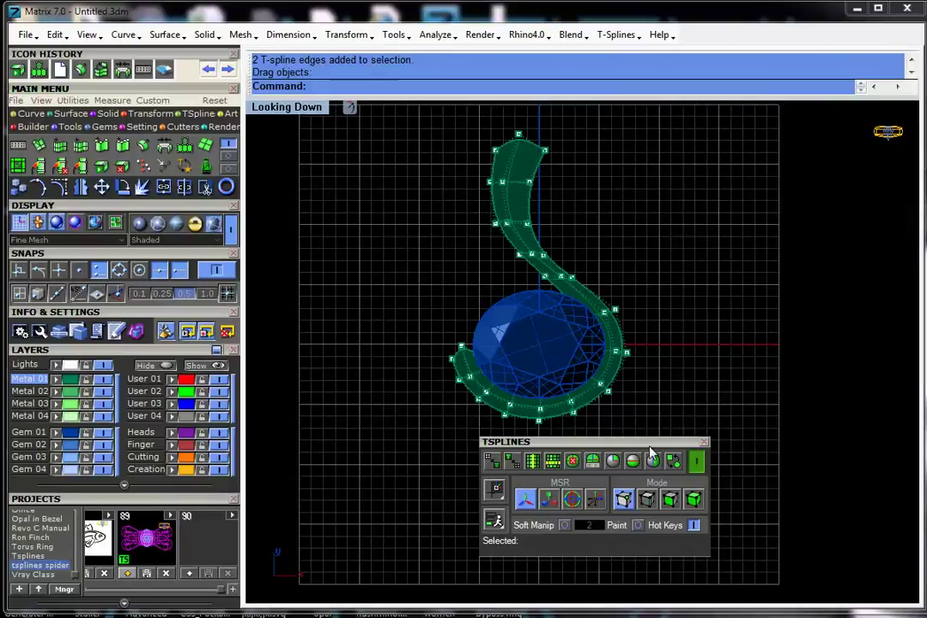
Move the T-Splines palette clear of the model and restore the four-viewport layout
{"action": "left_click_drag", "start_coordinate": [652, 441], "coordinate": [810, 463]}
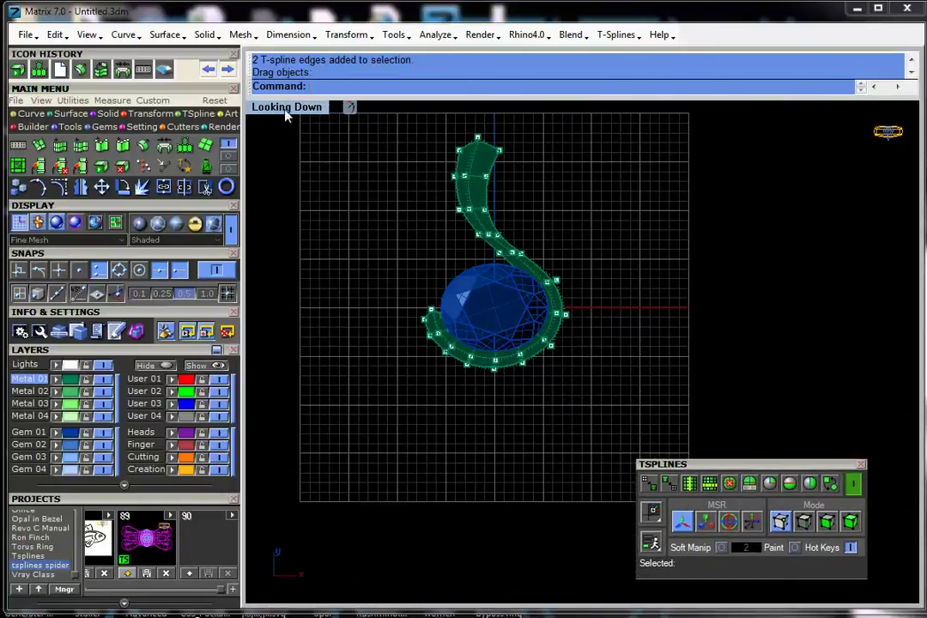
{"action": "double_click", "coordinate": [287, 107]}
{"action": "right_click_drag", "start_coordinate": [650, 158], "coordinate": [652, 140]}
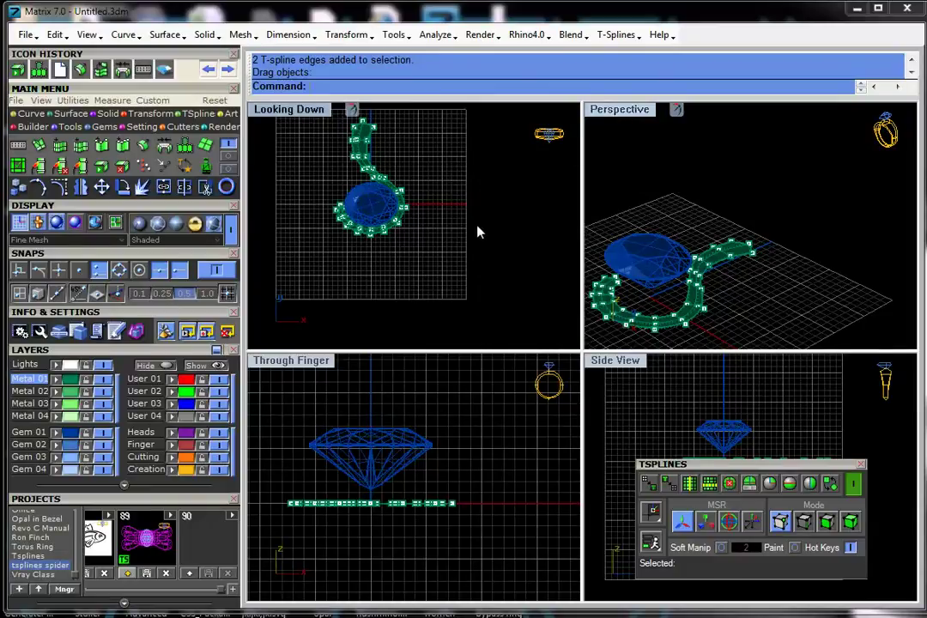
In face mode, select all the band's faces in the Through Finger view and extrude them straight up to near the gem's top
{"action": "left_click", "coordinate": [829, 525]}
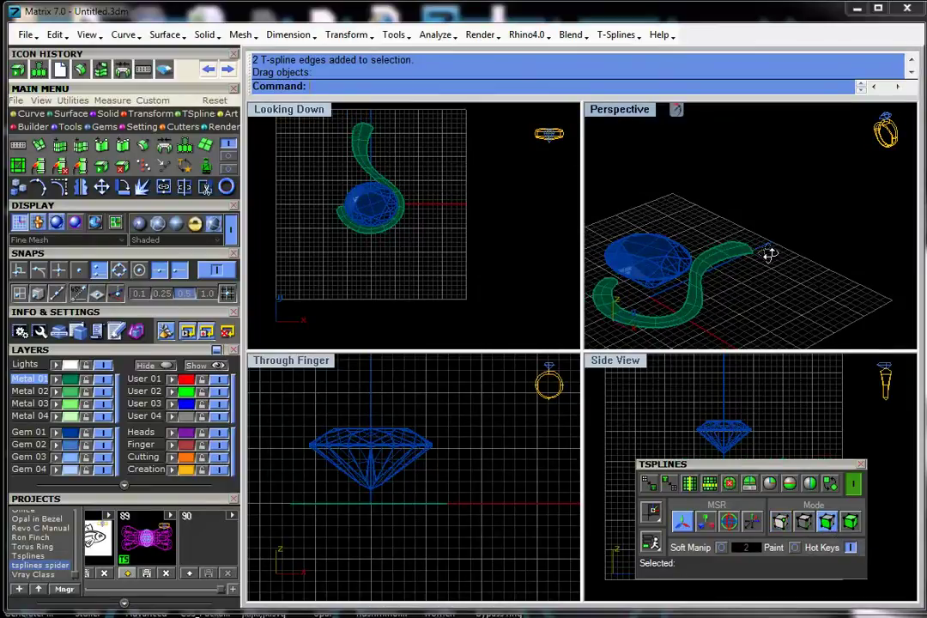
{"action": "right_click_drag", "start_coordinate": [768, 255], "coordinate": [752, 291]}
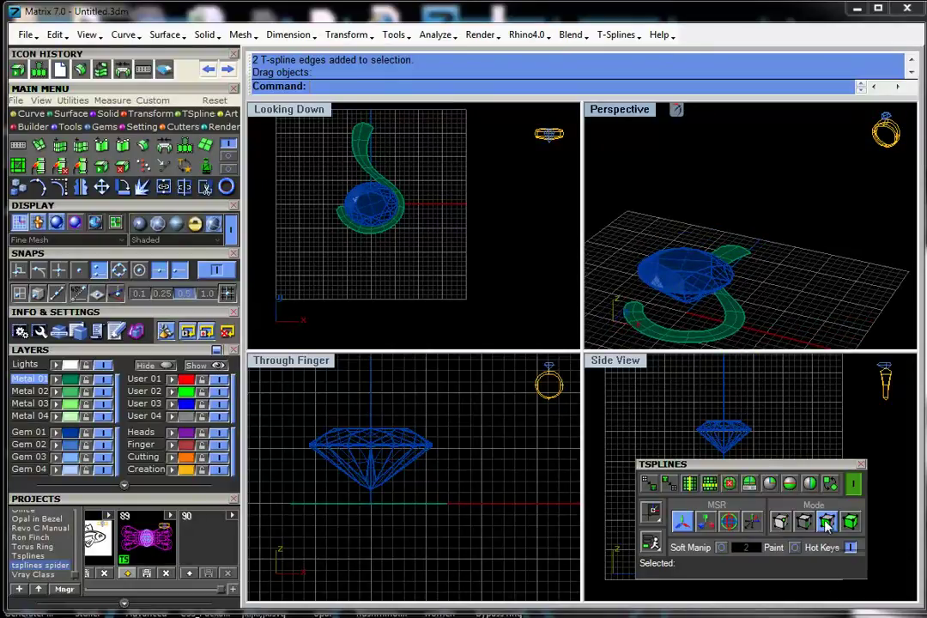
{"action": "left_click_drag", "start_coordinate": [279, 495], "coordinate": [486, 553]}
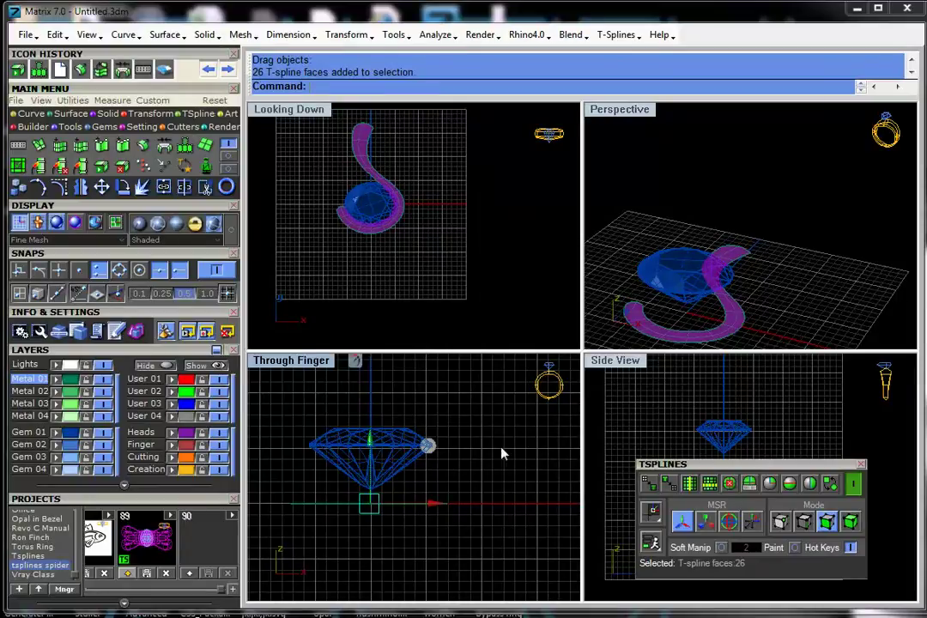
{"action": "right_click_drag", "start_coordinate": [507, 489], "coordinate": [523, 503]}
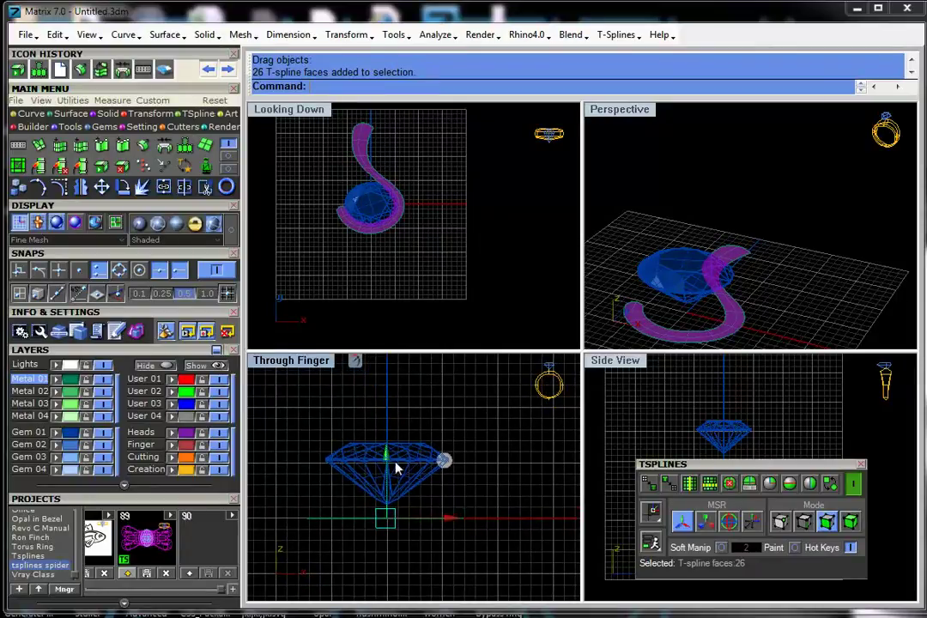
{"action": "left_click_drag", "start_coordinate": [386, 449], "coordinate": [388, 388], "text": "alt"}
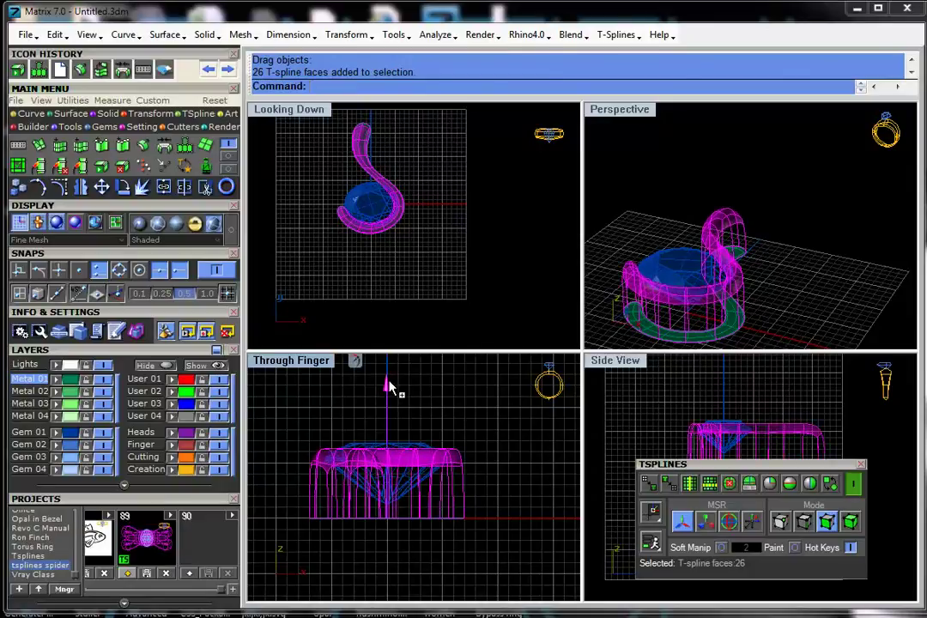
{"action": "key", "text": "Tab"}
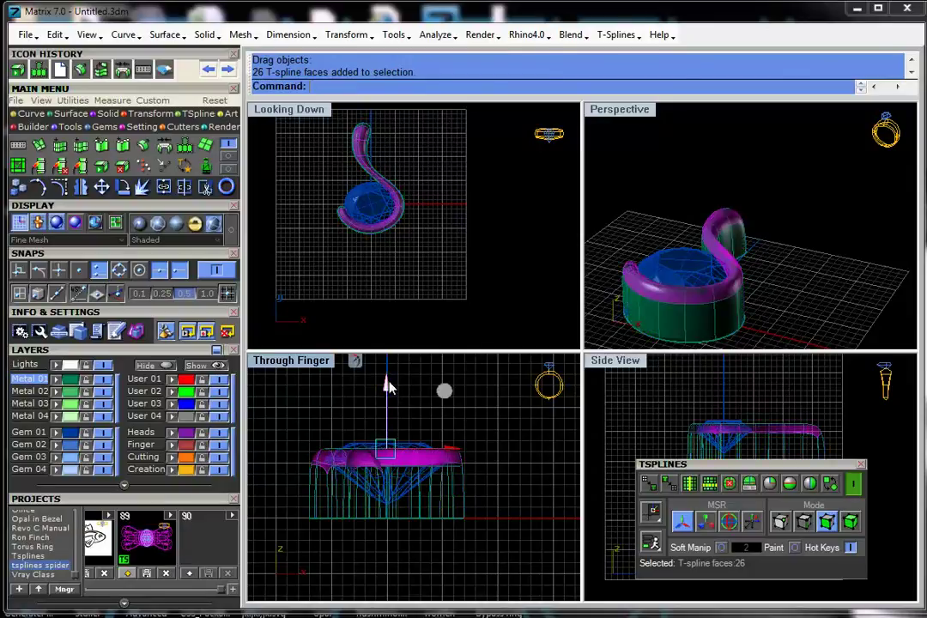
{"action": "left_click", "coordinate": [503, 283]}
Maximize the Perspective view and thicken the extruded T-spline band by a small amount, using per-vertex normals and uncreased edges
{"action": "double_click", "coordinate": [623, 114]}
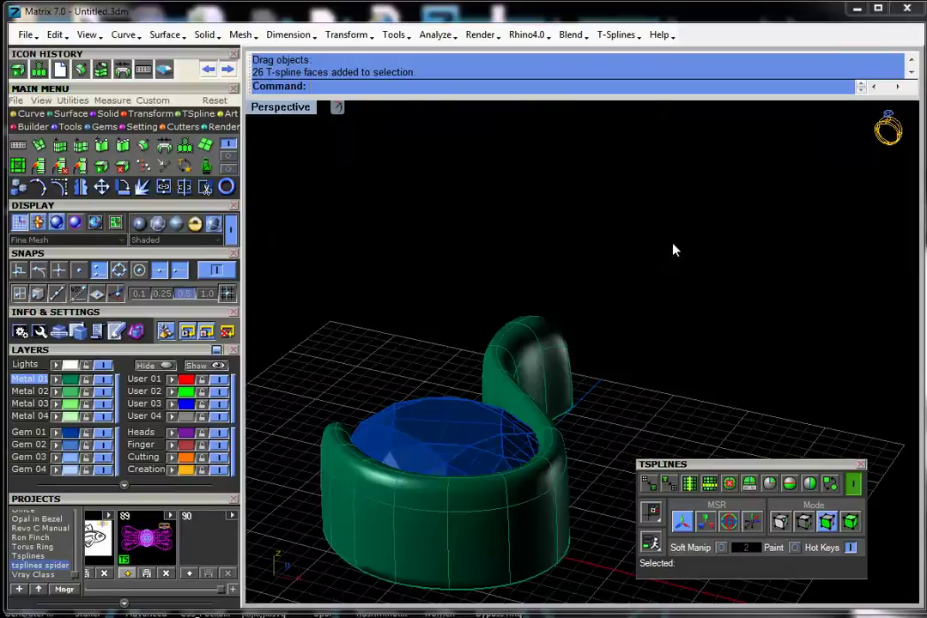
{"action": "right_click_drag", "start_coordinate": [599, 429], "coordinate": [498, 182]}
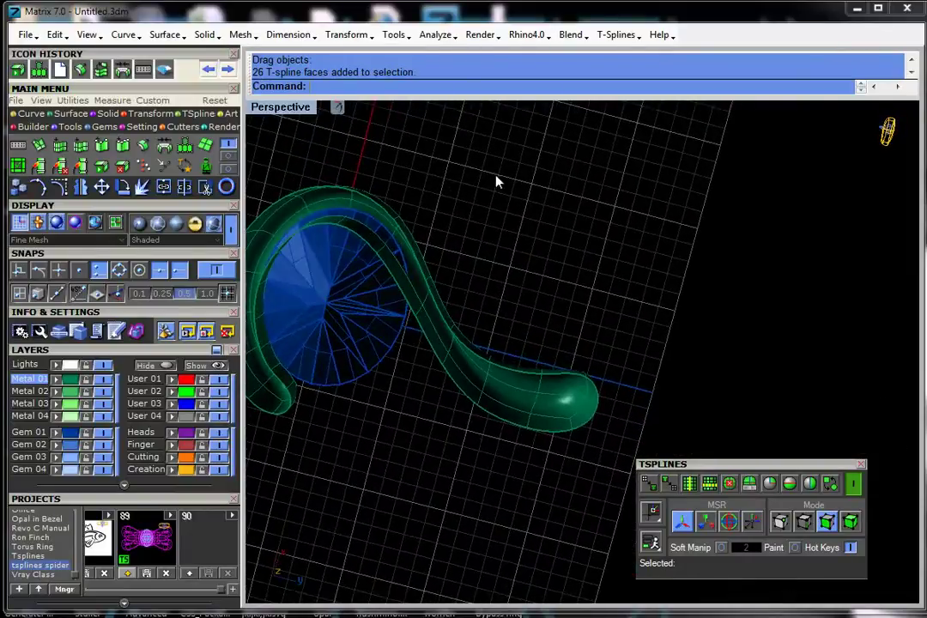
{"action": "right_click_drag", "start_coordinate": [573, 407], "coordinate": [476, 411]}
{"action": "right_click_drag", "start_coordinate": [378, 353], "coordinate": [478, 456]}
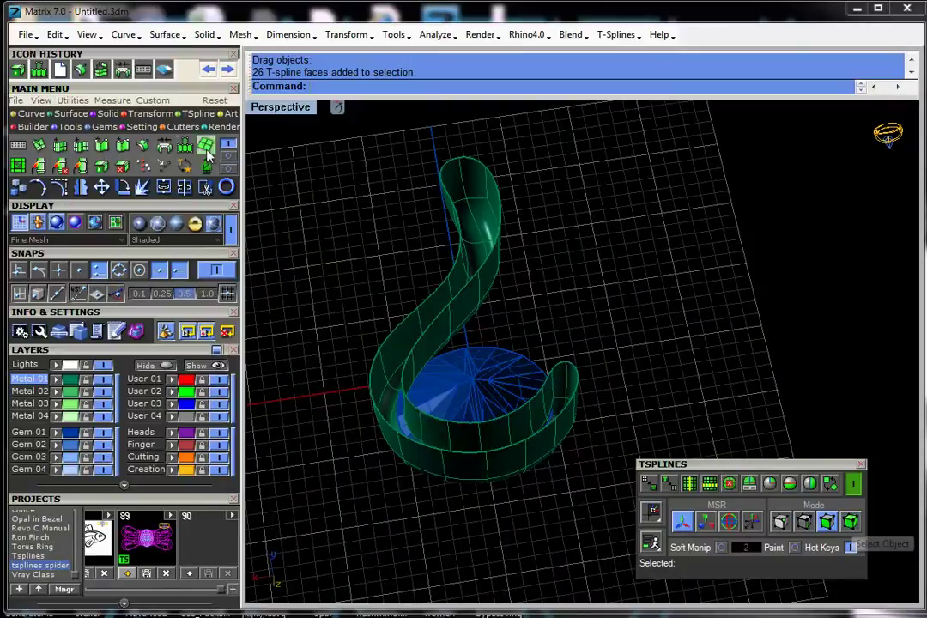
{"action": "left_click", "coordinate": [149, 149]}
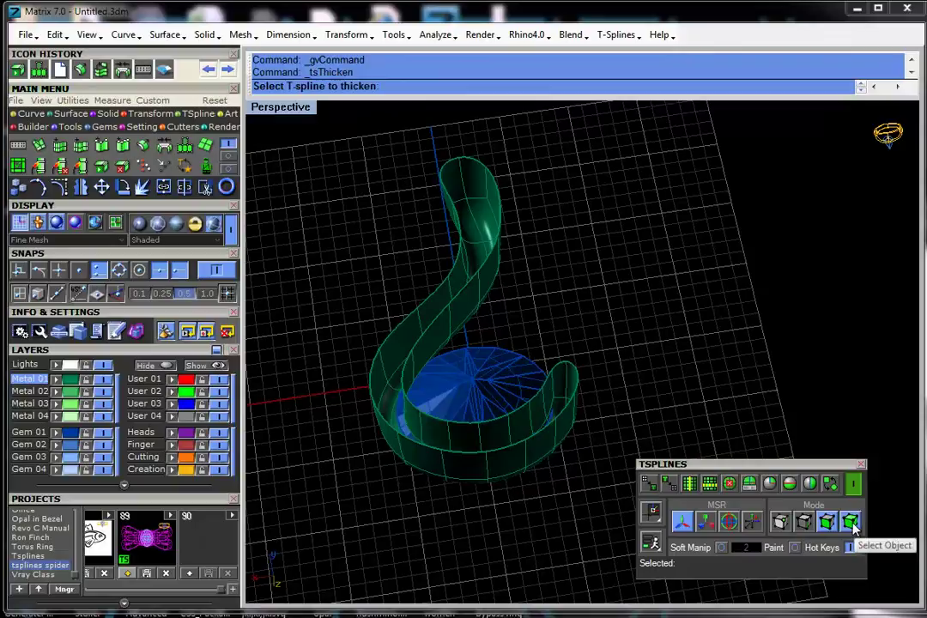
{"action": "left_click", "coordinate": [467, 242]}
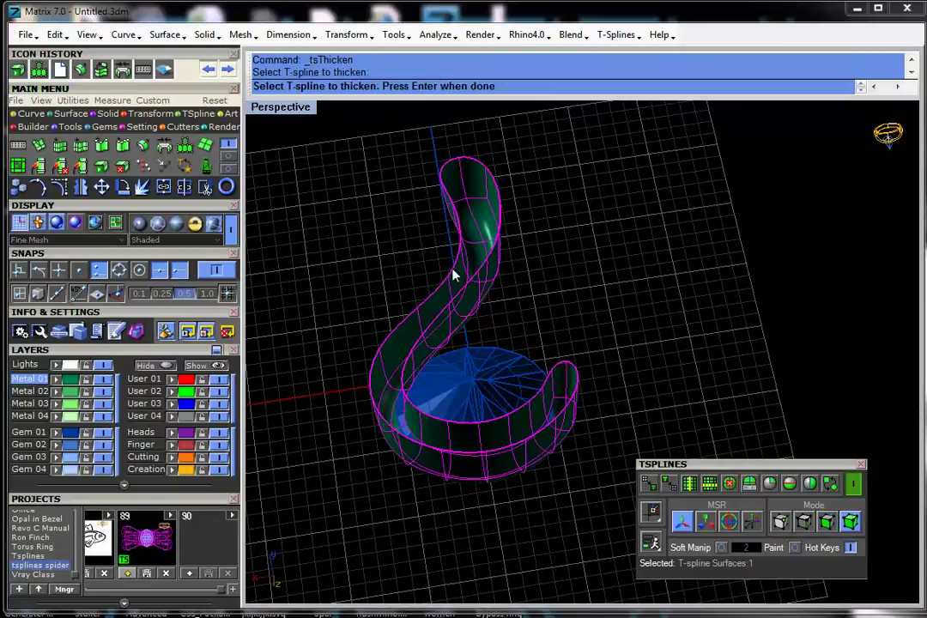
{"action": "key", "text": "Return"}
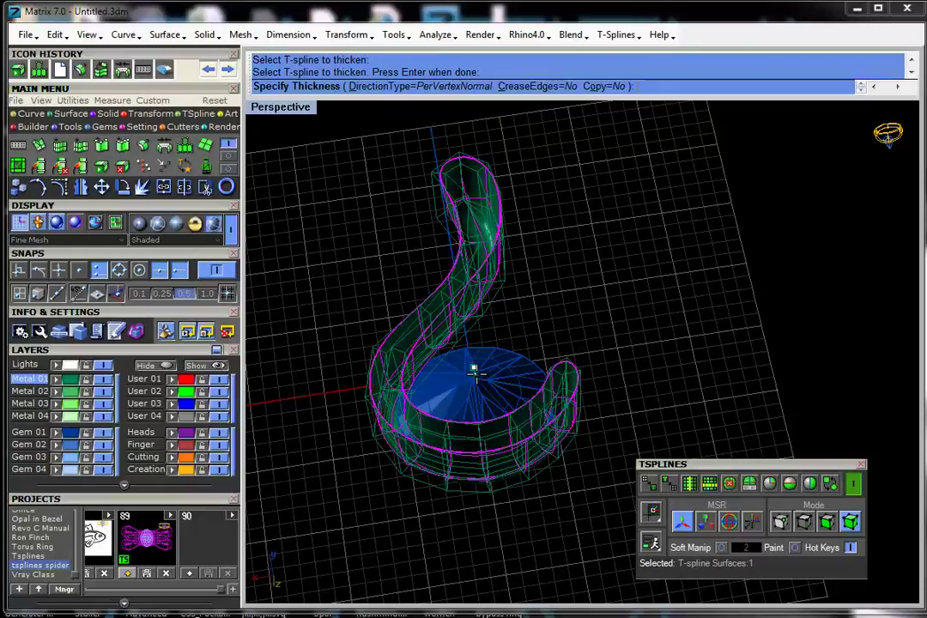
{"action": "left_click", "coordinate": [474, 371]}
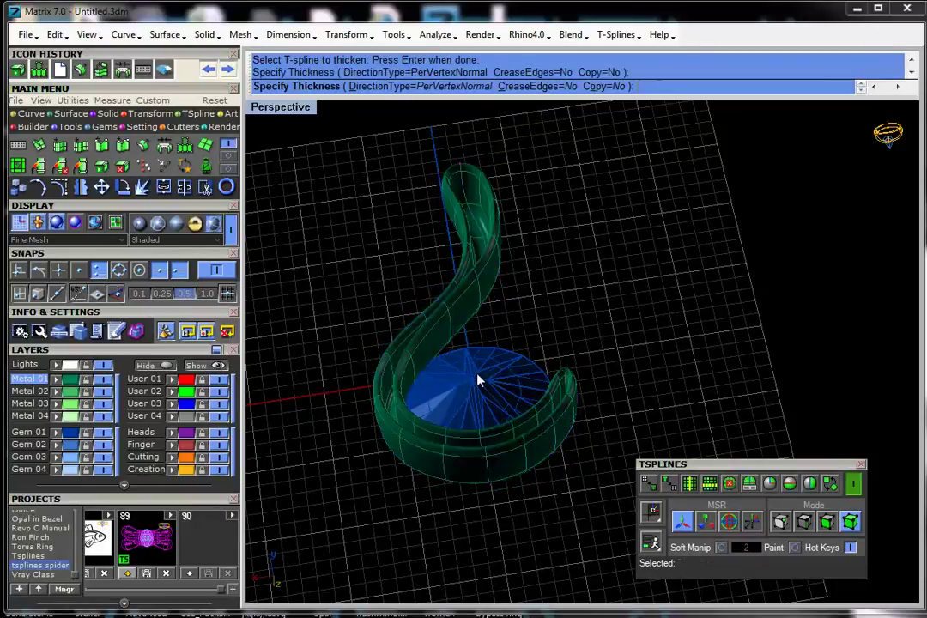
{"action": "left_click", "coordinate": [603, 347]}
Inspect the thickened band from several angles, and undo both the thickening and the upward face extrusion
{"action": "scroll", "coordinate": [451, 411], "scroll_direction": "up", "scroll_amount": 8}
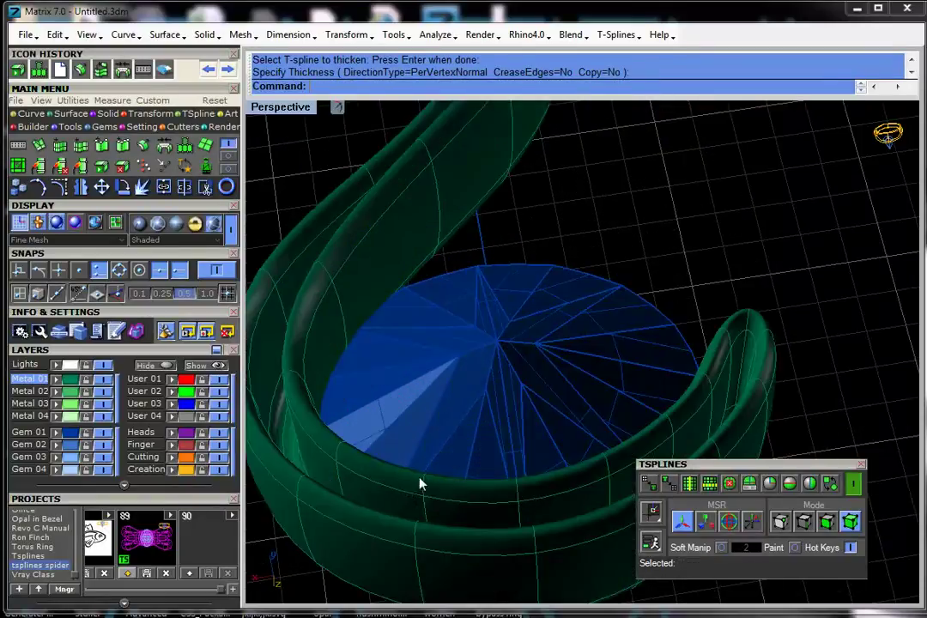
{"action": "right_click_drag", "start_coordinate": [509, 429], "coordinate": [520, 497]}
{"action": "scroll", "coordinate": [415, 374], "scroll_direction": "down", "scroll_amount": 6}
{"action": "scroll", "coordinate": [391, 352], "scroll_direction": "down", "scroll_amount": 2}
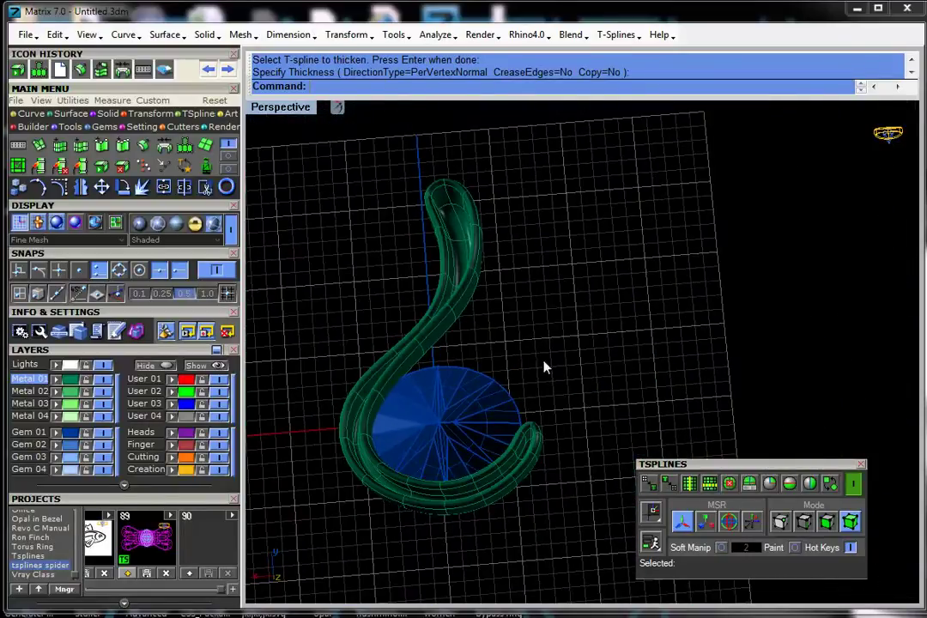
{"action": "right_click_drag", "start_coordinate": [544, 368], "coordinate": [256, 123]}
{"action": "left_click", "coordinate": [208, 70]}
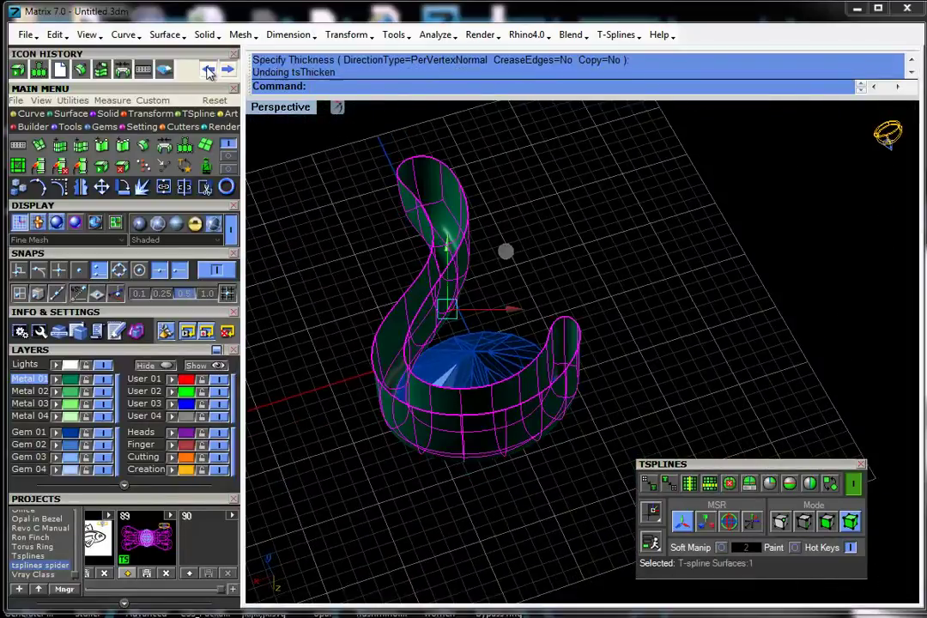
{"action": "left_click", "coordinate": [207, 73]}
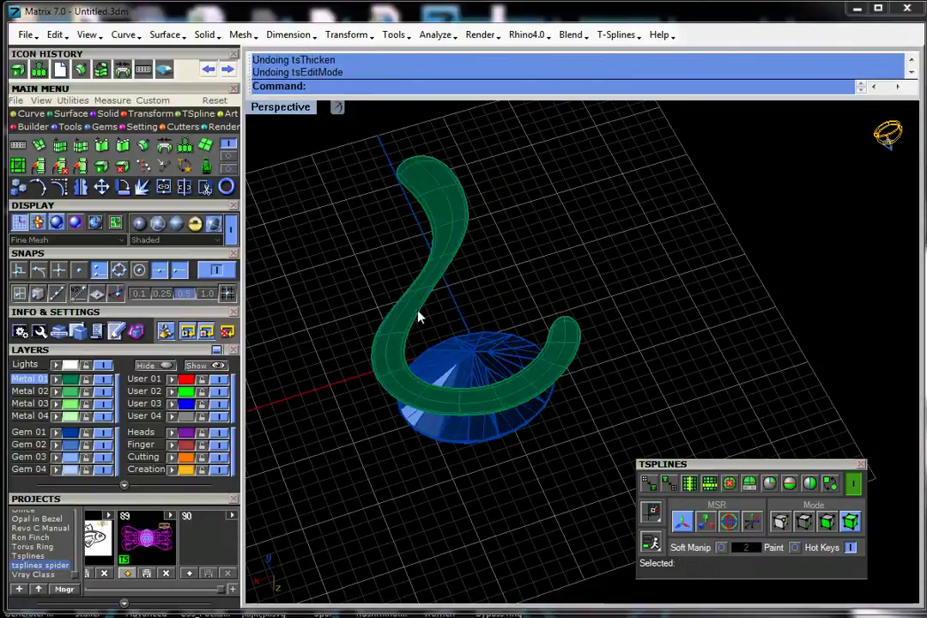
{"action": "left_click", "coordinate": [211, 75]}
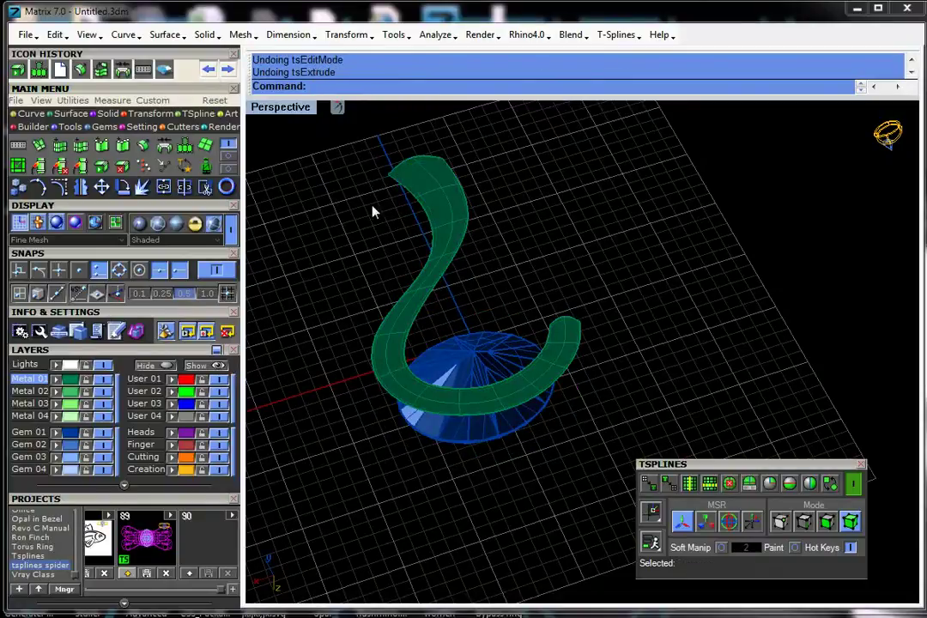
Thicken the flat T-spline band upward to about the gem's girdle height, using per-vertex normals and uncreased edges
{"action": "double_click", "coordinate": [292, 107]}
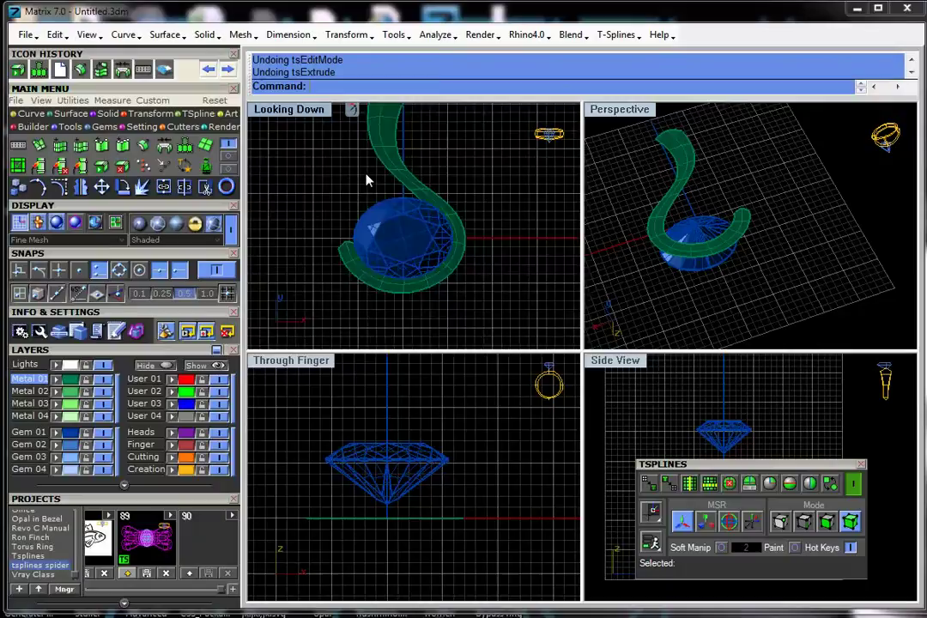
{"action": "scroll", "coordinate": [371, 202], "scroll_direction": "up", "scroll_amount": 4}
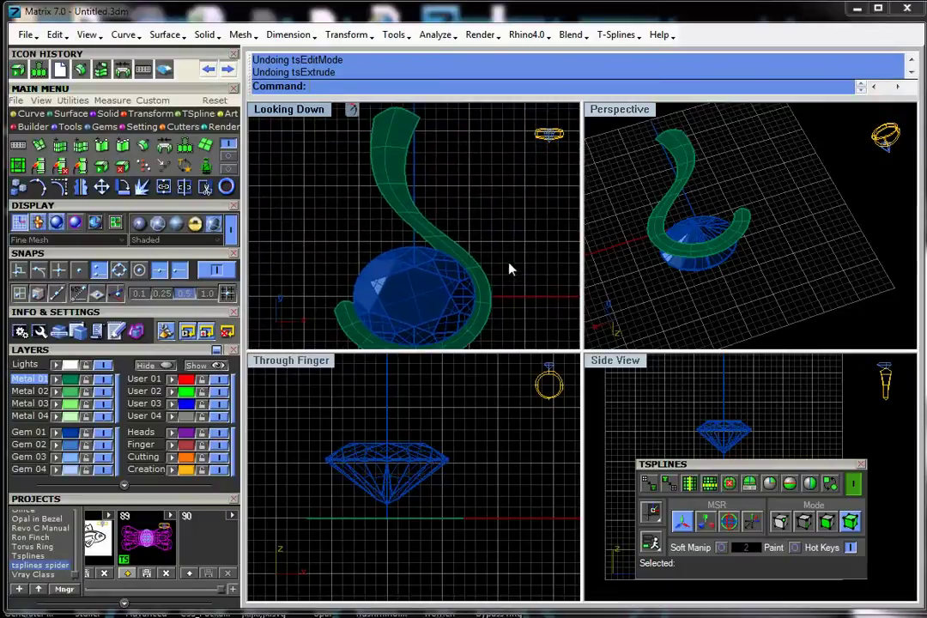
{"action": "scroll", "coordinate": [513, 267], "scroll_direction": "down", "scroll_amount": 3}
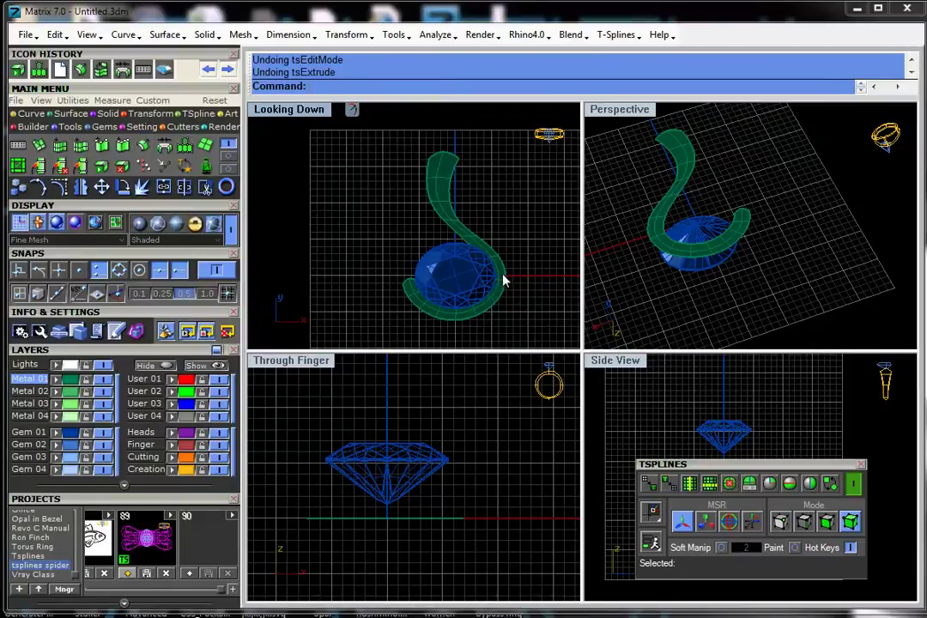
{"action": "key", "text": "Return"}
{"action": "left_click", "coordinate": [479, 257]}
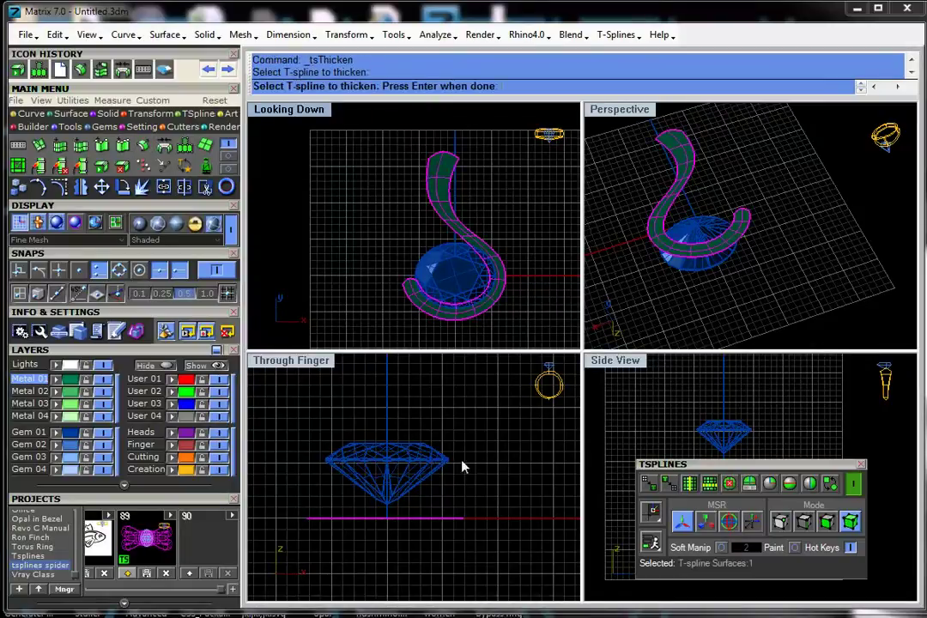
{"action": "key", "text": "Return"}
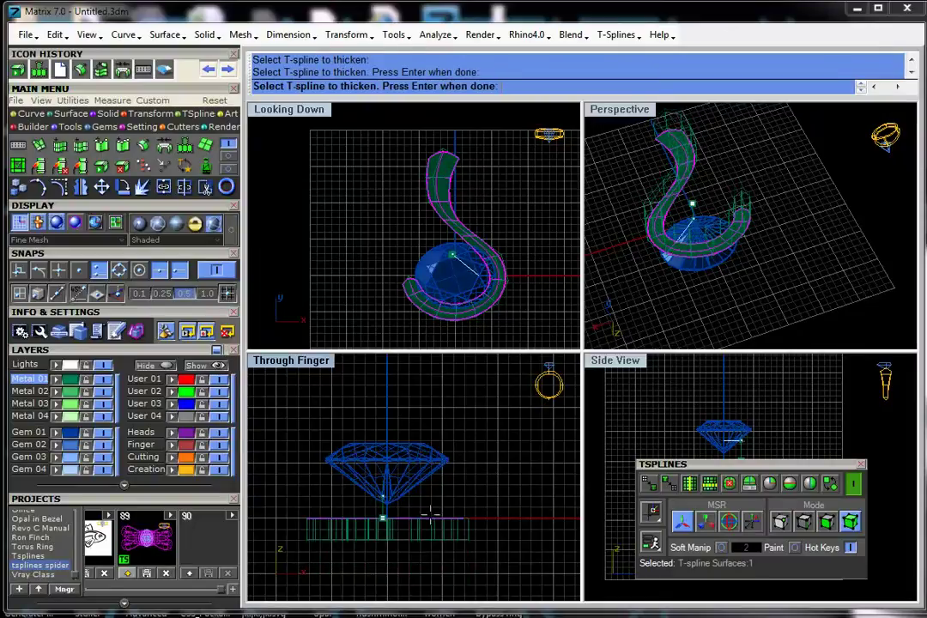
{"action": "key", "text": "Return"}
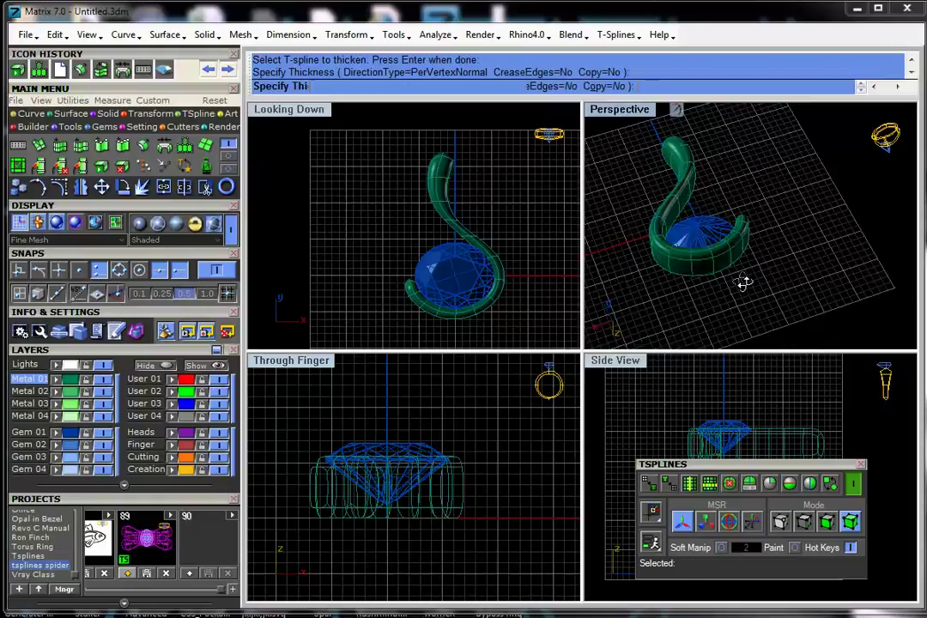
Examine the thickened band around the gem from several angles and maximize the Perspective view
{"action": "right_click_drag", "start_coordinate": [744, 284], "coordinate": [620, 289]}
{"action": "key", "text": "Return"}
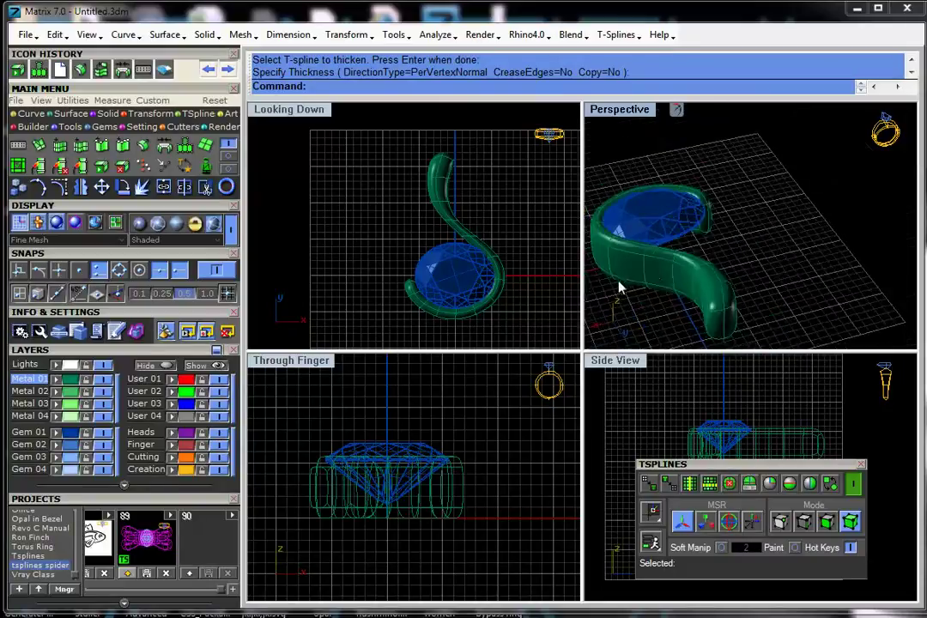
{"action": "scroll", "coordinate": [620, 289], "scroll_direction": "up", "scroll_amount": 2}
{"action": "scroll", "coordinate": [439, 233], "scroll_direction": "up", "scroll_amount": 3}
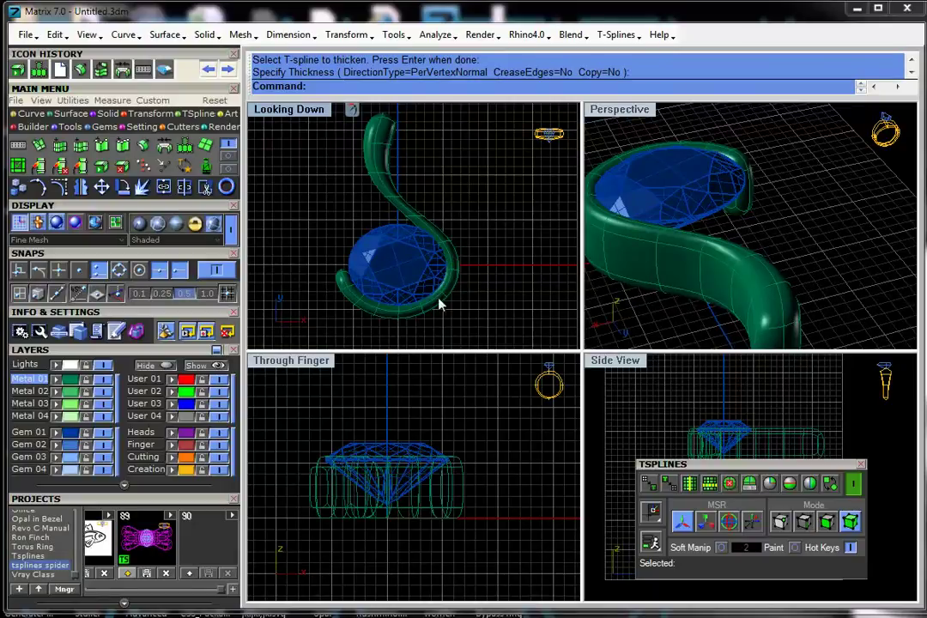
{"action": "right_click_drag", "start_coordinate": [649, 178], "coordinate": [700, 222]}
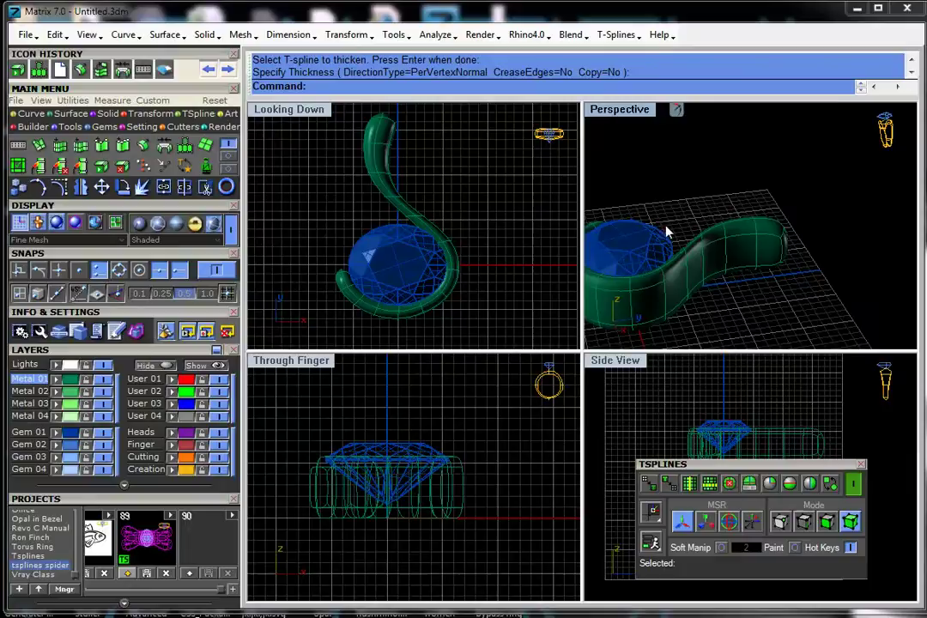
{"action": "right_click_drag", "start_coordinate": [668, 232], "coordinate": [780, 239]}
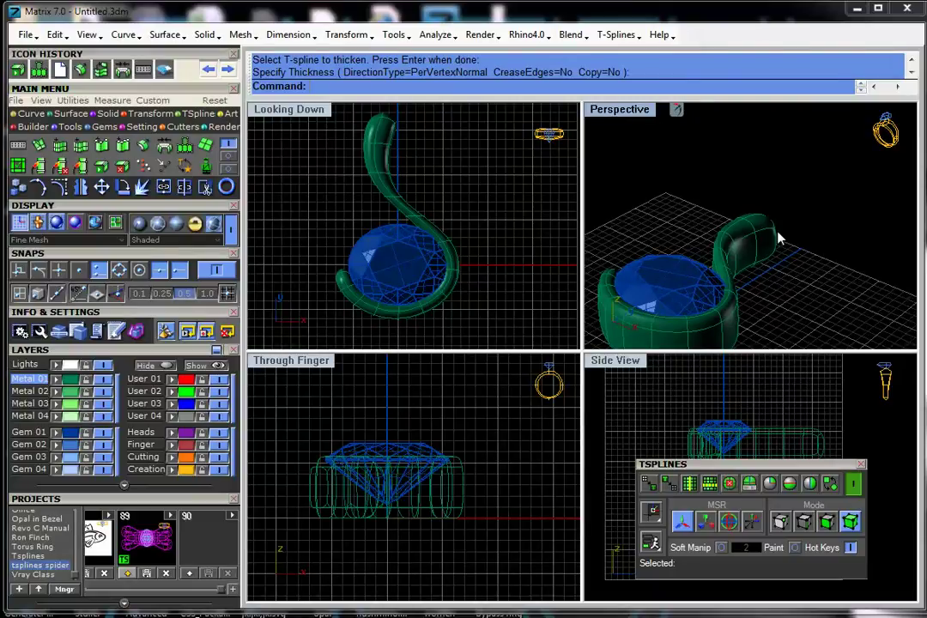
{"action": "right_click_drag", "start_coordinate": [778, 238], "coordinate": [656, 140]}
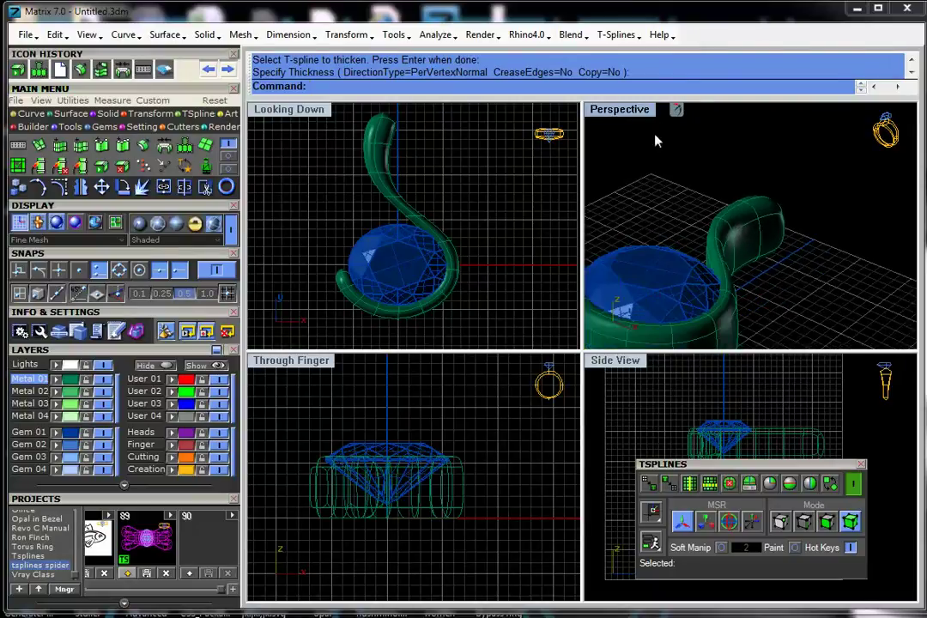
{"action": "double_click", "coordinate": [627, 109]}
{"action": "right_click_drag", "start_coordinate": [658, 218], "coordinate": [659, 285]}
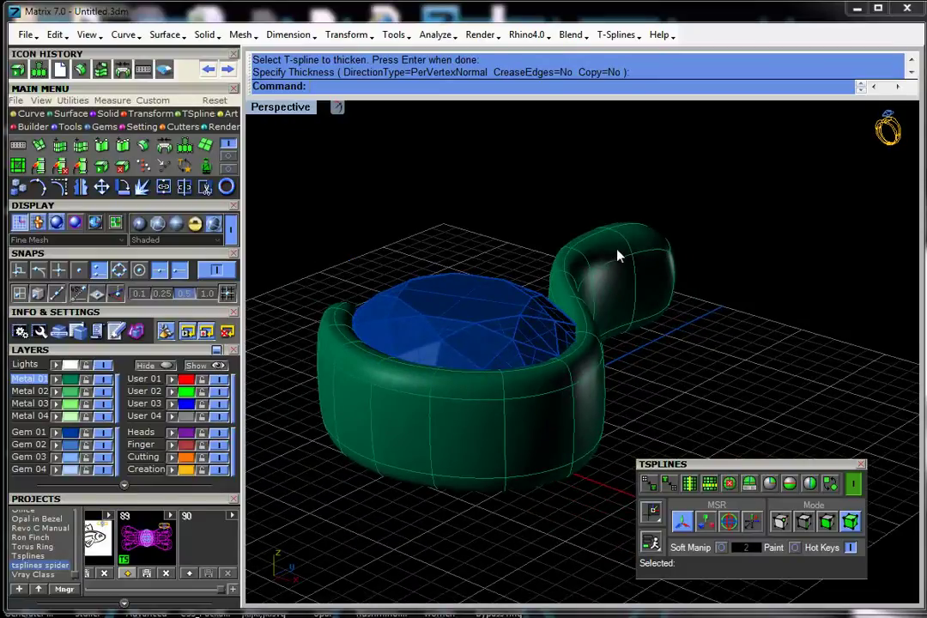
Select the band's outer face loop, deselect its lower faces and move the remaining upper outer faces slightly downward
{"action": "left_click", "coordinate": [579, 273]}
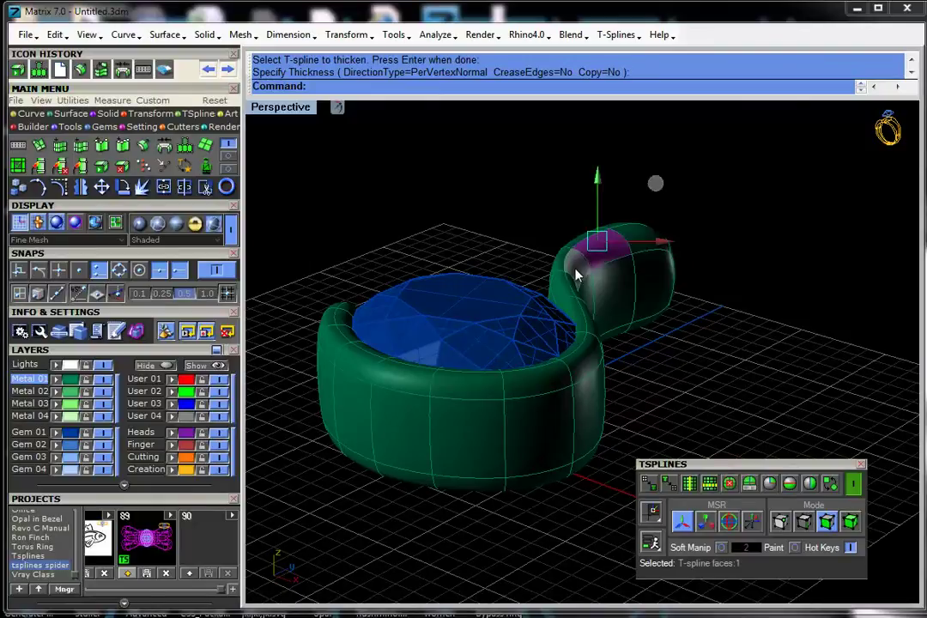
{"action": "double_click", "coordinate": [577, 275]}
{"action": "right_click_drag", "start_coordinate": [586, 306], "coordinate": [717, 395]}
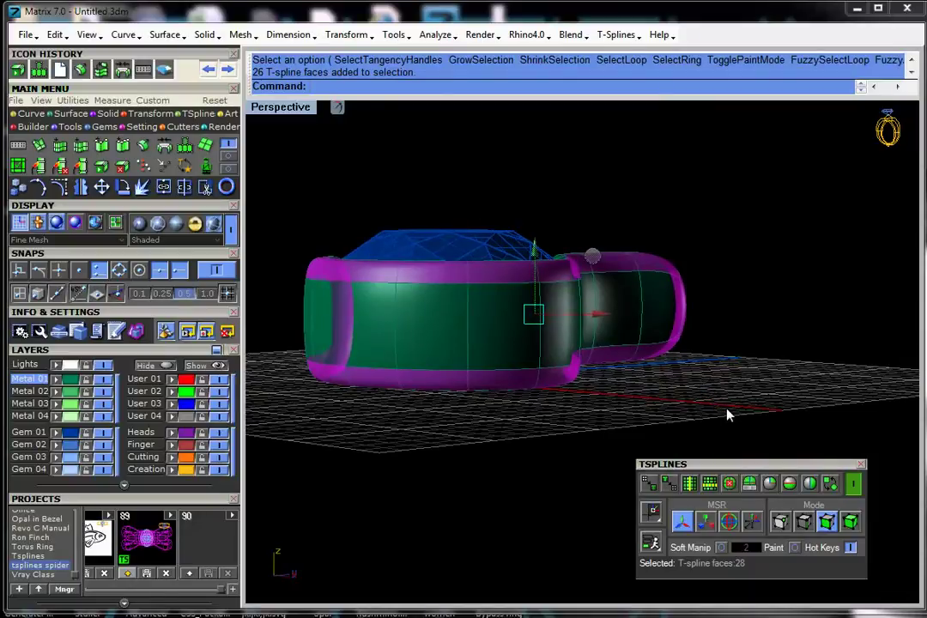
{"action": "left_click_drag", "start_coordinate": [732, 413], "coordinate": [292, 306]}
{"action": "right_click_drag", "start_coordinate": [468, 323], "coordinate": [569, 280]}
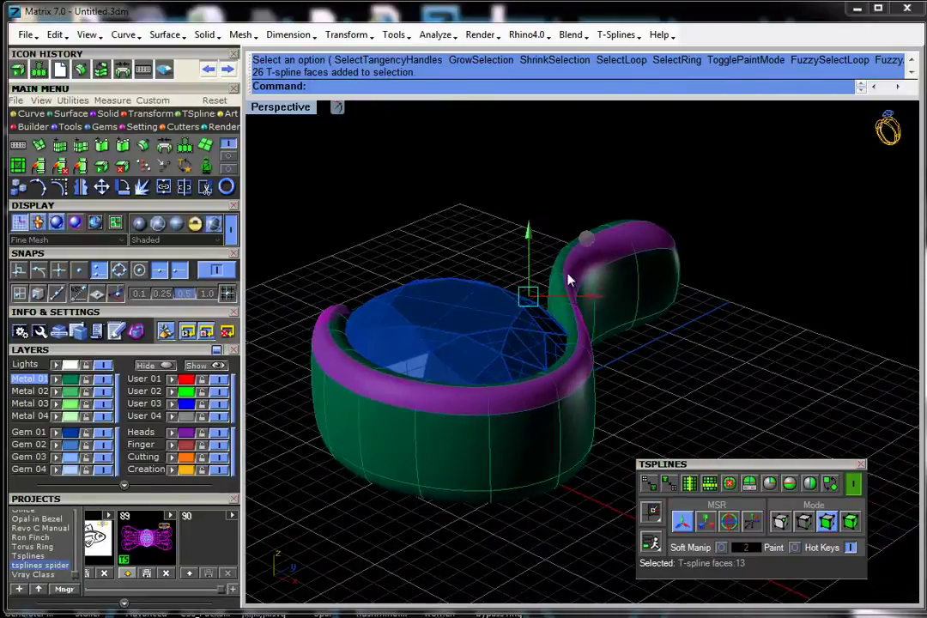
{"action": "left_click_drag", "start_coordinate": [529, 247], "coordinate": [528, 257]}
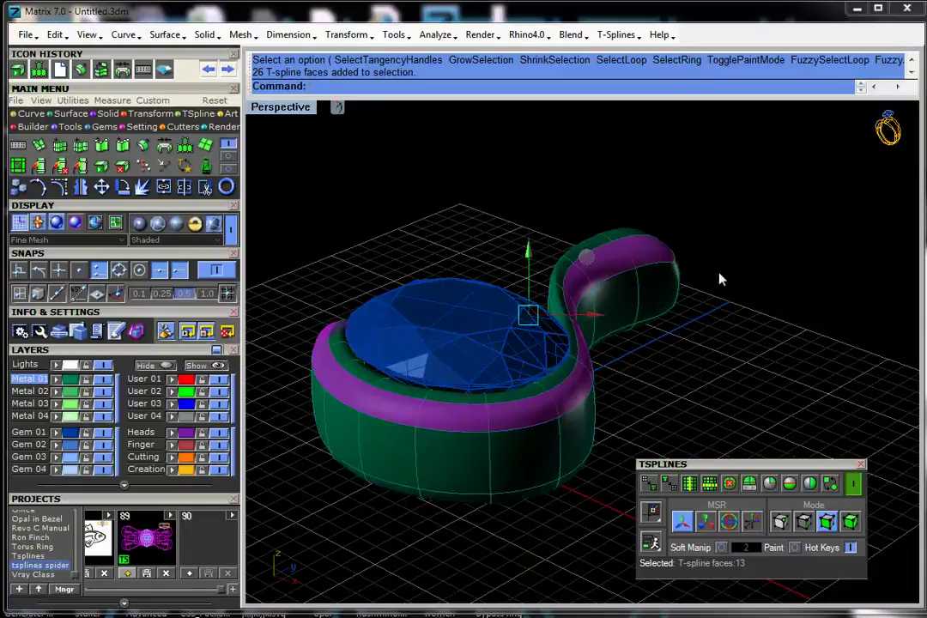
{"action": "key", "text": "Escape"}
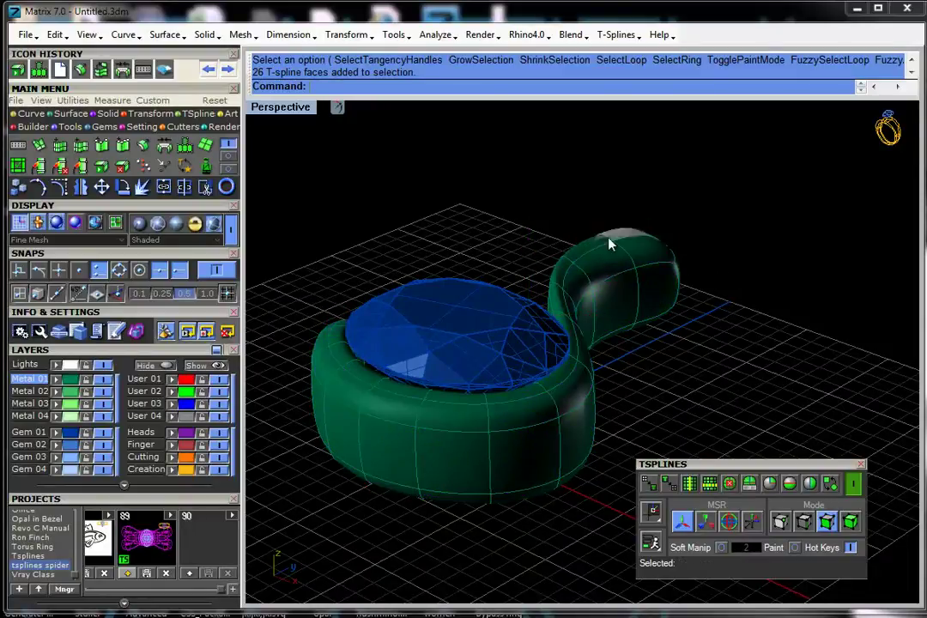
Select the upper inner faces of the band's inner loop, raise them slightly beside the gem, and switch to edge mode
{"action": "left_click", "coordinate": [598, 247]}
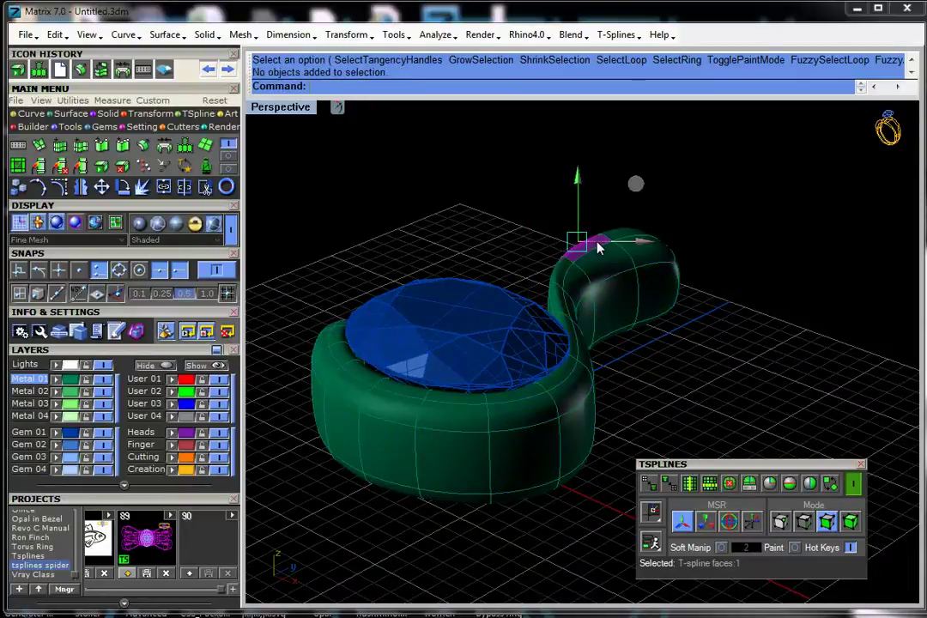
{"action": "double_click", "coordinate": [564, 273]}
{"action": "right_click_drag", "start_coordinate": [641, 275], "coordinate": [705, 314]}
{"action": "left_click_drag", "start_coordinate": [694, 396], "coordinate": [281, 295], "text": "ctrl"}
{"action": "right_click_drag", "start_coordinate": [484, 277], "coordinate": [530, 242]}
{"action": "left_click_drag", "start_coordinate": [525, 232], "coordinate": [522, 220]}
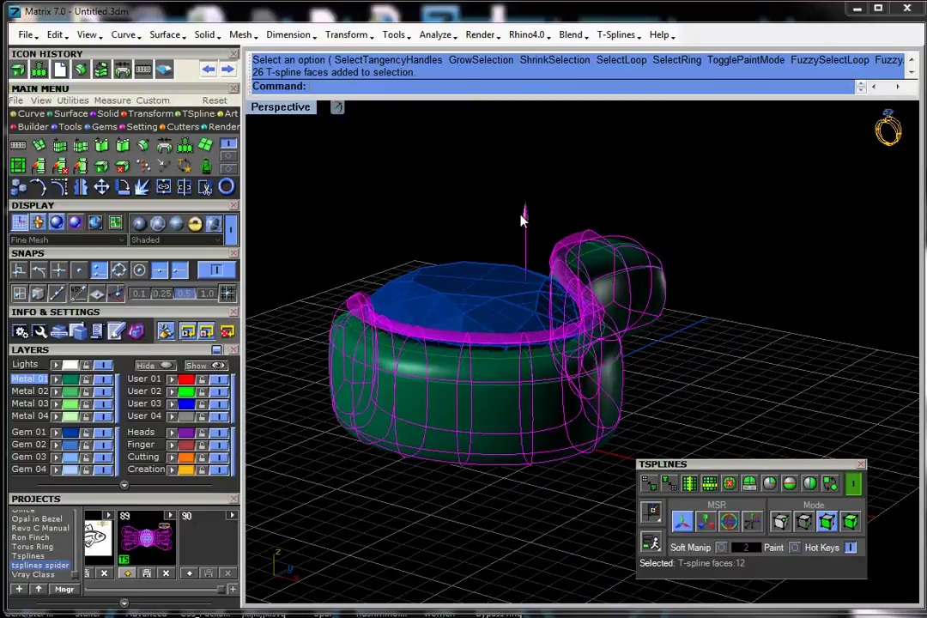
{"action": "left_click", "coordinate": [439, 213]}
{"action": "right_click_drag", "start_coordinate": [350, 315], "coordinate": [480, 320]}
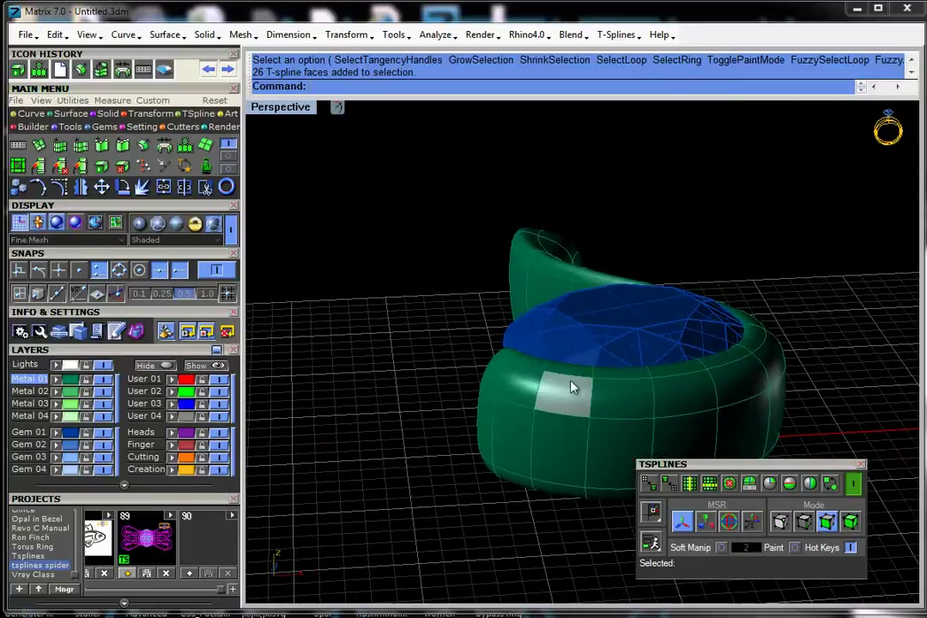
{"action": "left_click", "coordinate": [804, 521]}
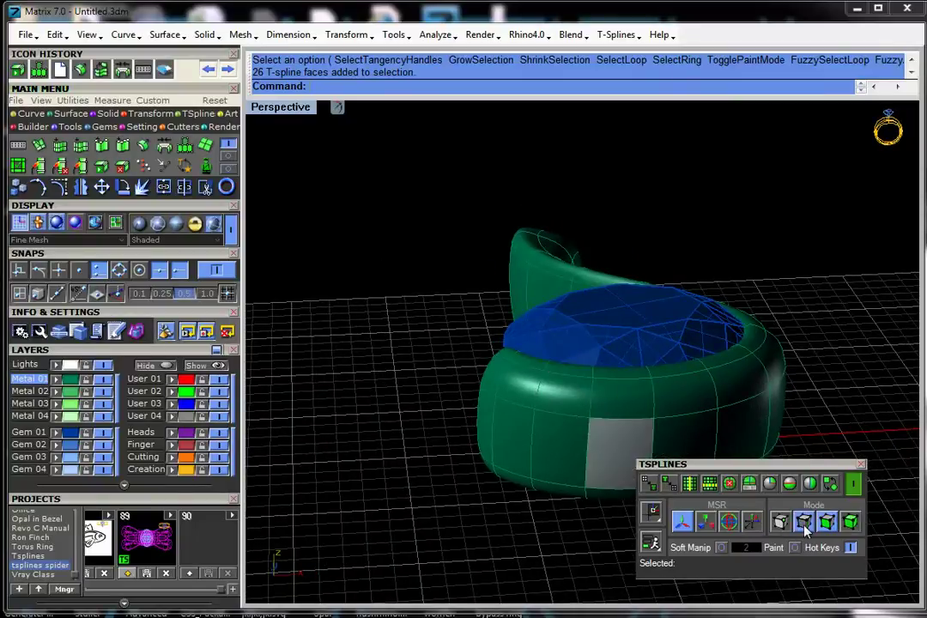
{"action": "left_click", "coordinate": [562, 384]}
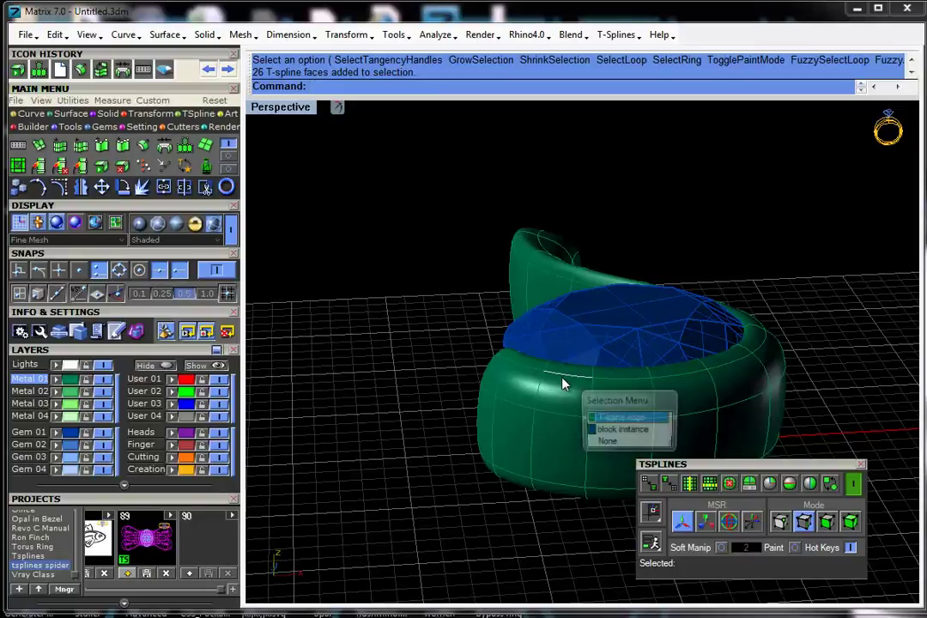
{"action": "left_click", "coordinate": [617, 417]}
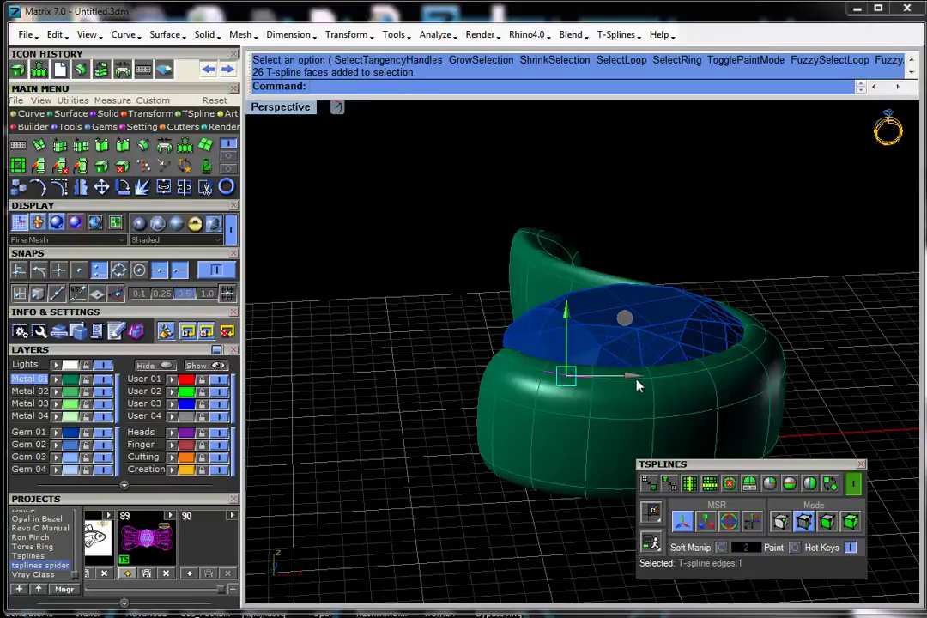
{"action": "left_click", "coordinate": [781, 289]}
{"action": "right_click_drag", "start_coordinate": [722, 301], "coordinate": [391, 381]}
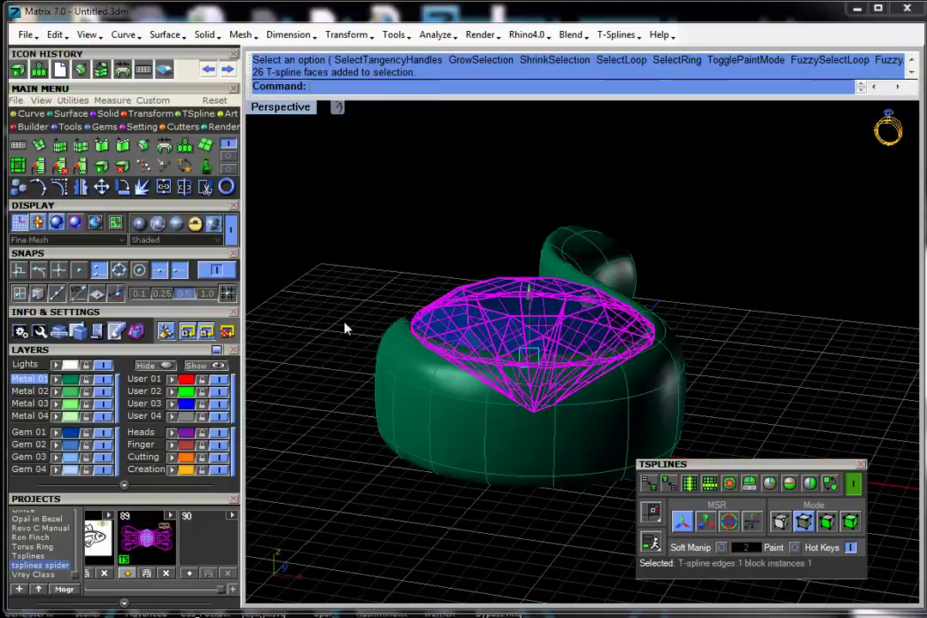
{"action": "scroll", "coordinate": [455, 364], "scroll_direction": "up", "scroll_amount": 5}
{"action": "left_click", "coordinate": [474, 366]}
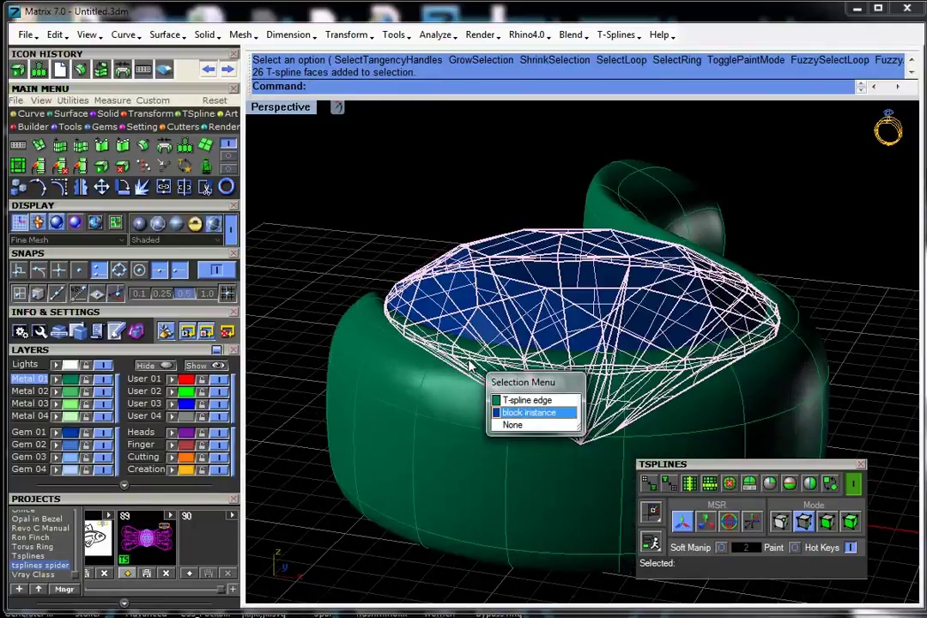
{"action": "left_click", "coordinate": [525, 400]}
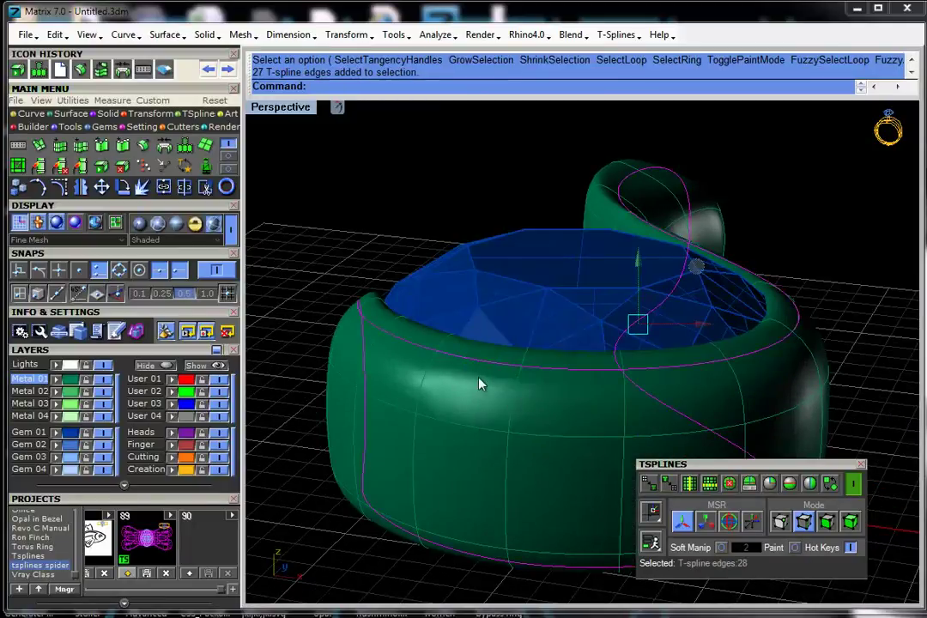
{"action": "right_click_drag", "start_coordinate": [364, 329], "coordinate": [515, 296]}
{"action": "left_click_drag", "start_coordinate": [311, 265], "coordinate": [316, 257]}
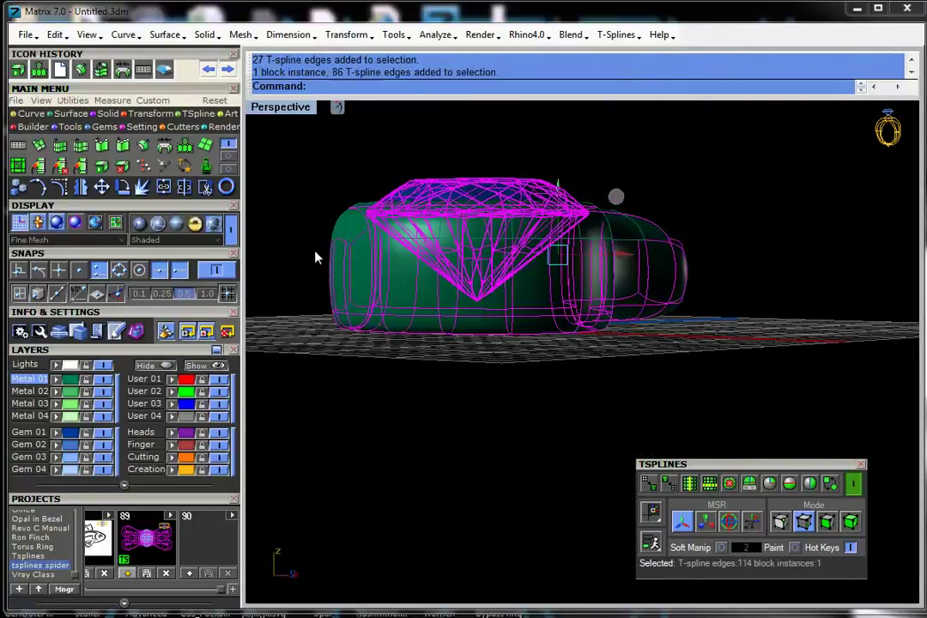
{"action": "left_click", "coordinate": [595, 399]}
{"action": "scroll", "coordinate": [367, 208], "scroll_direction": "up", "scroll_amount": 10}
{"action": "left_click", "coordinate": [366, 211]}
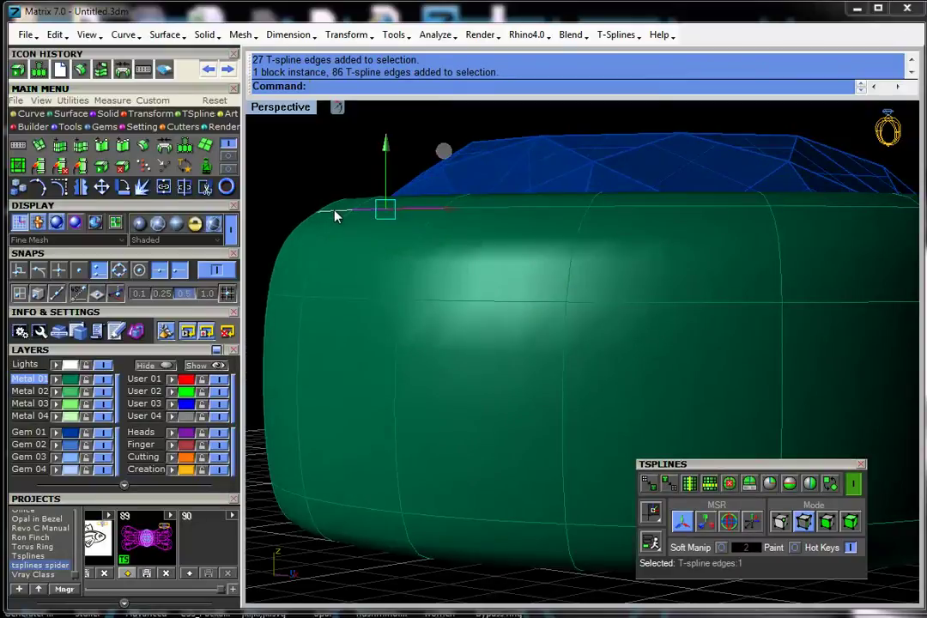
{"action": "left_click", "coordinate": [337, 214]}
{"action": "key", "text": "Escape"}
{"action": "left_click", "coordinate": [327, 207]}
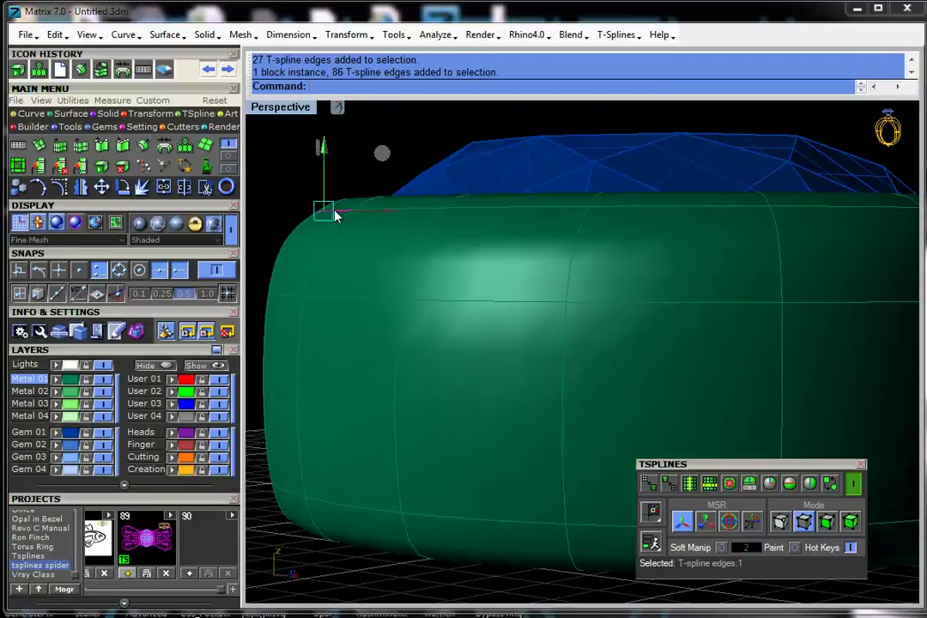
{"action": "left_click", "coordinate": [359, 189]}
{"action": "right_click_drag", "start_coordinate": [359, 190], "coordinate": [364, 201]}
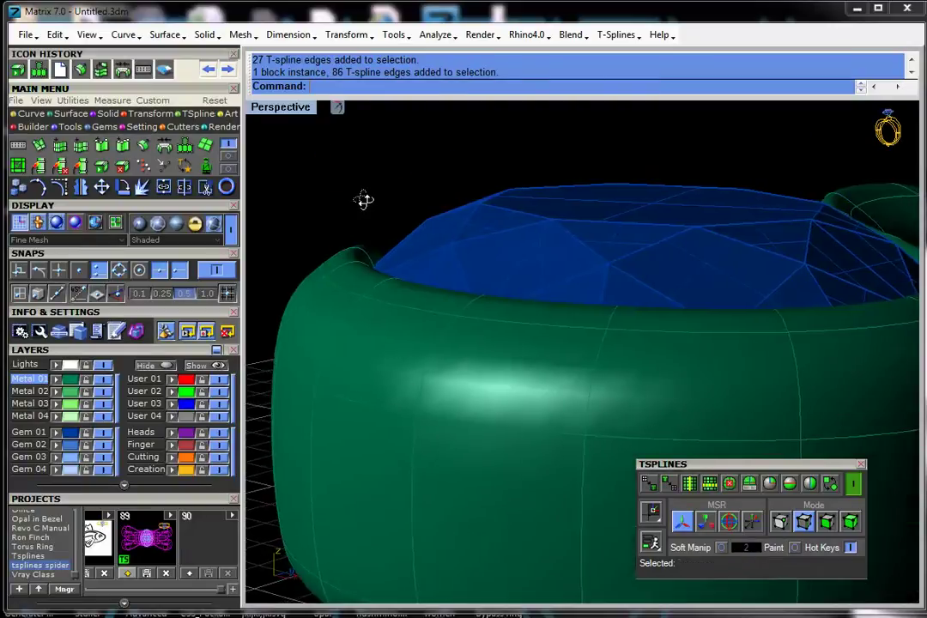
Loop-select the band's outer edges from an edge near its short end, and deselect the edges along the underside
{"action": "left_click", "coordinate": [346, 283]}
{"action": "left_click", "coordinate": [688, 487]}
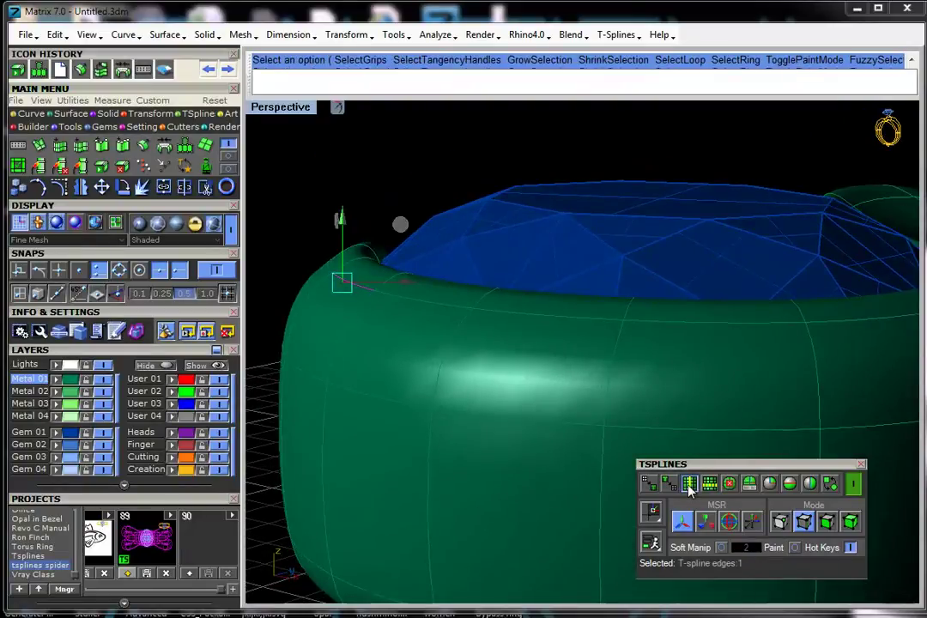
{"action": "scroll", "coordinate": [507, 273], "scroll_direction": "down", "scroll_amount": 2}
{"action": "scroll", "coordinate": [447, 262], "scroll_direction": "down", "scroll_amount": 5}
{"action": "right_click_drag", "start_coordinate": [515, 327], "coordinate": [503, 319]}
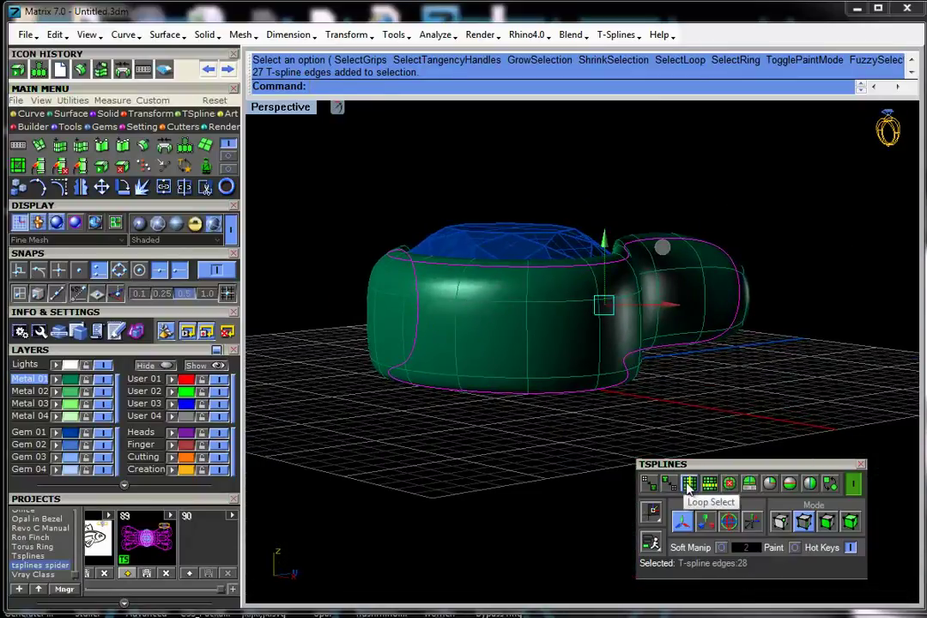
{"action": "left_click_drag", "start_coordinate": [779, 408], "coordinate": [363, 279]}
Remove the edges at both ends from the upper rim selection and crease the remaining rim edges
{"action": "right_click_drag", "start_coordinate": [780, 337], "coordinate": [820, 421]}
{"action": "right_click_drag", "start_coordinate": [690, 269], "coordinate": [586, 433]}
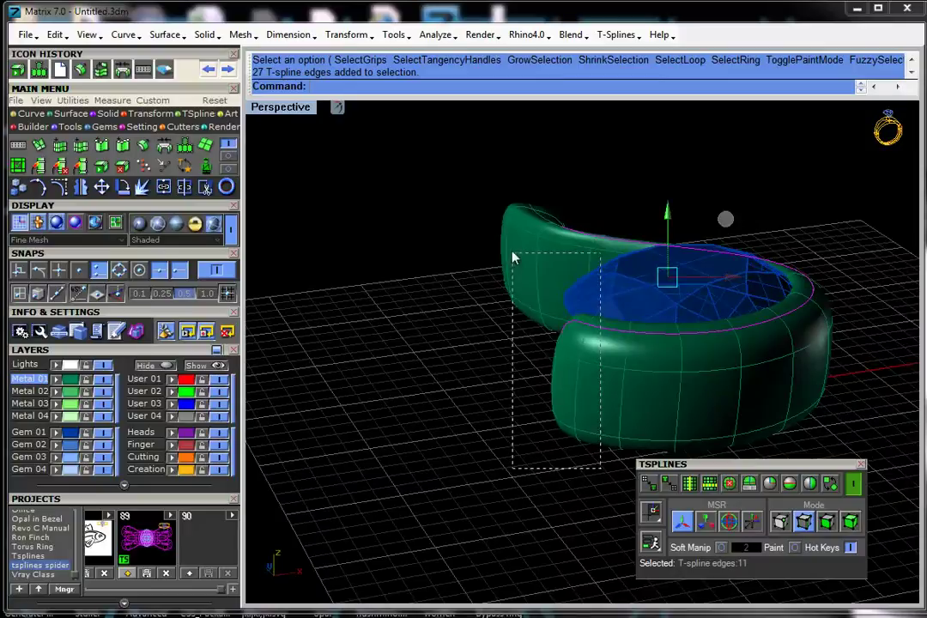
{"action": "left_click_drag", "start_coordinate": [513, 258], "coordinate": [512, 258]}
{"action": "right_click_drag", "start_coordinate": [757, 374], "coordinate": [652, 395]}
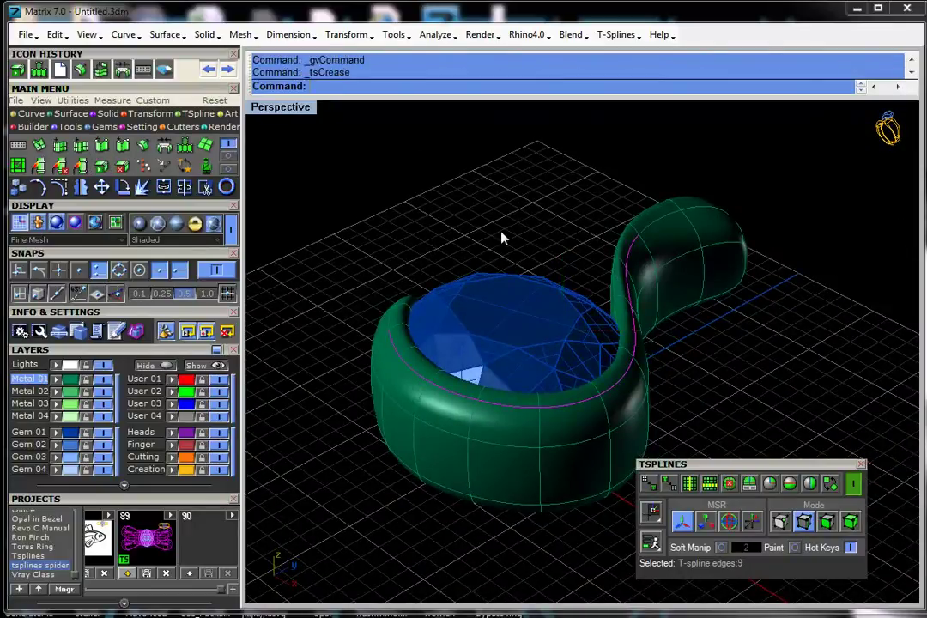
{"action": "right_click_drag", "start_coordinate": [585, 352], "coordinate": [533, 204]}
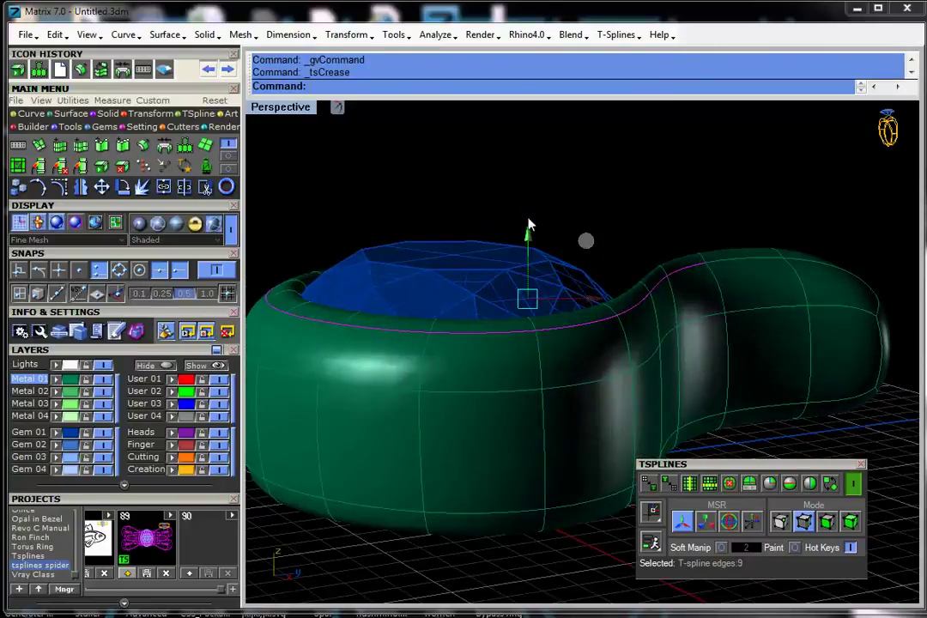
Move the creased upper rim edges slightly downward along the vertical axis and clear the selection
{"action": "left_click_drag", "start_coordinate": [530, 236], "coordinate": [527, 254]}
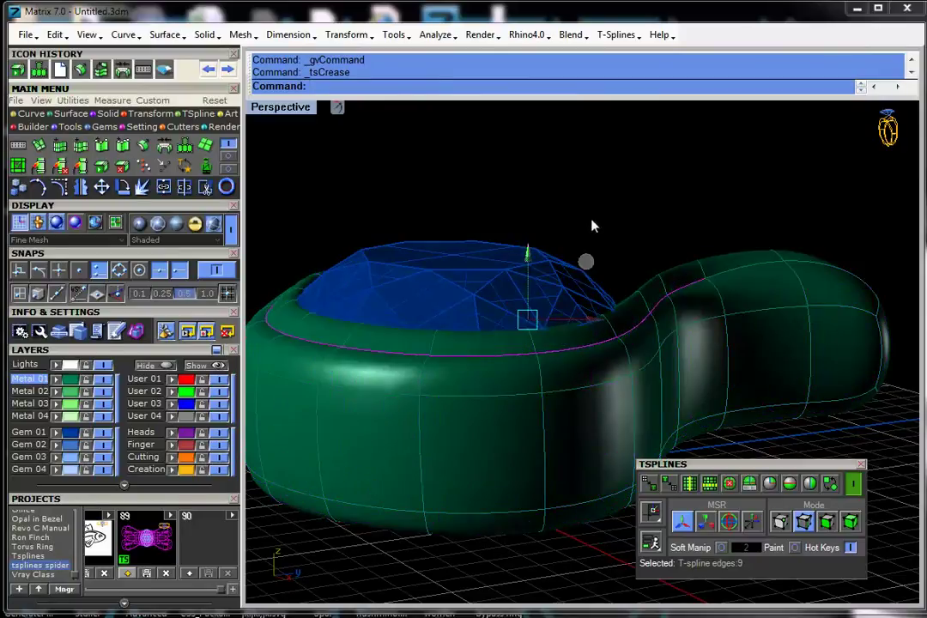
{"action": "right_click_drag", "start_coordinate": [592, 226], "coordinate": [526, 271]}
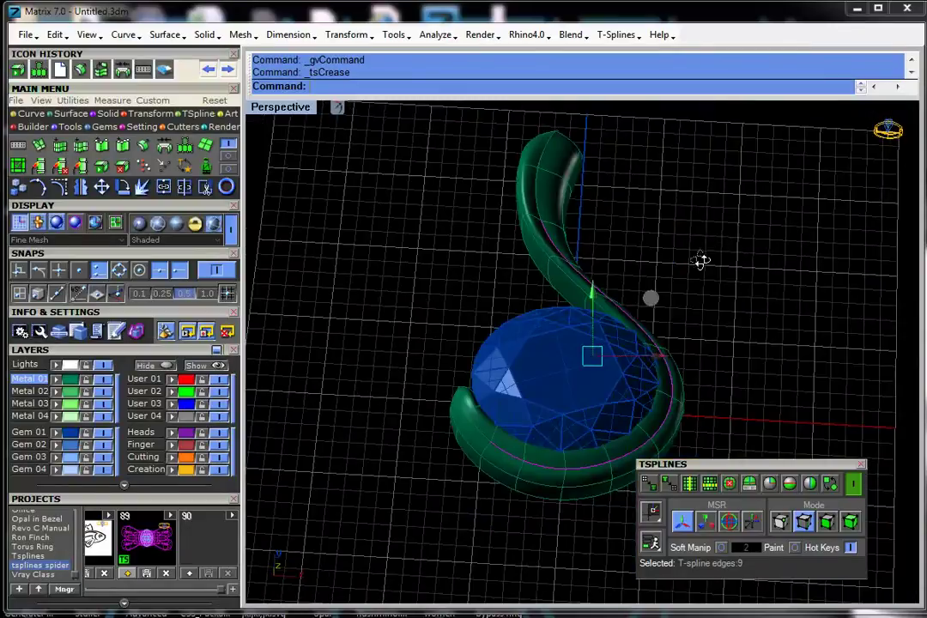
{"action": "right_click_drag", "start_coordinate": [701, 260], "coordinate": [711, 235]}
{"action": "left_click", "coordinate": [712, 235]}
{"action": "right_click_drag", "start_coordinate": [753, 293], "coordinate": [554, 189]}
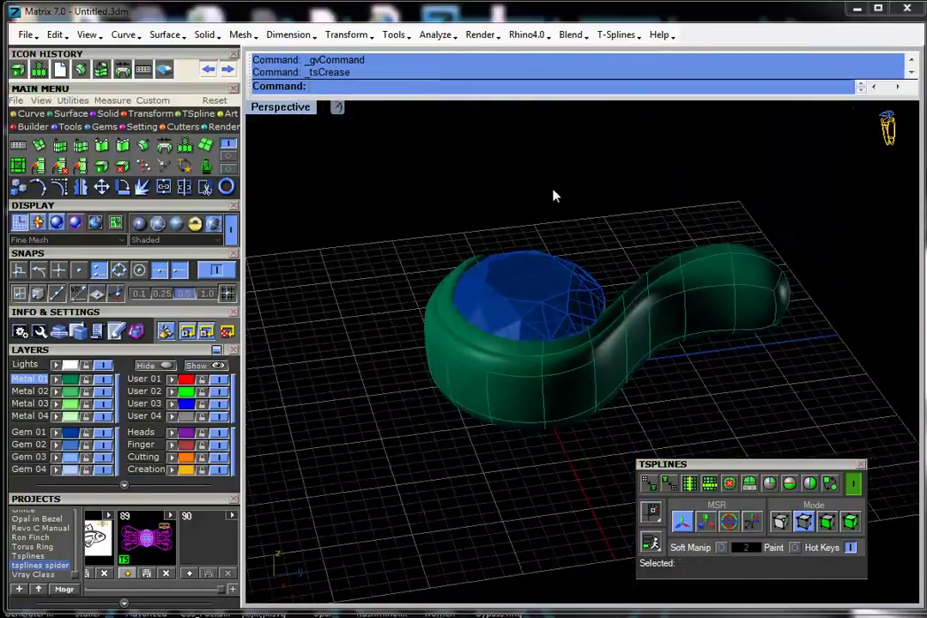
Loop-select the lower edges on the band's outer side and insert a simple edge loop just above them
{"action": "scroll", "coordinate": [741, 335], "scroll_direction": "up", "scroll_amount": 8}
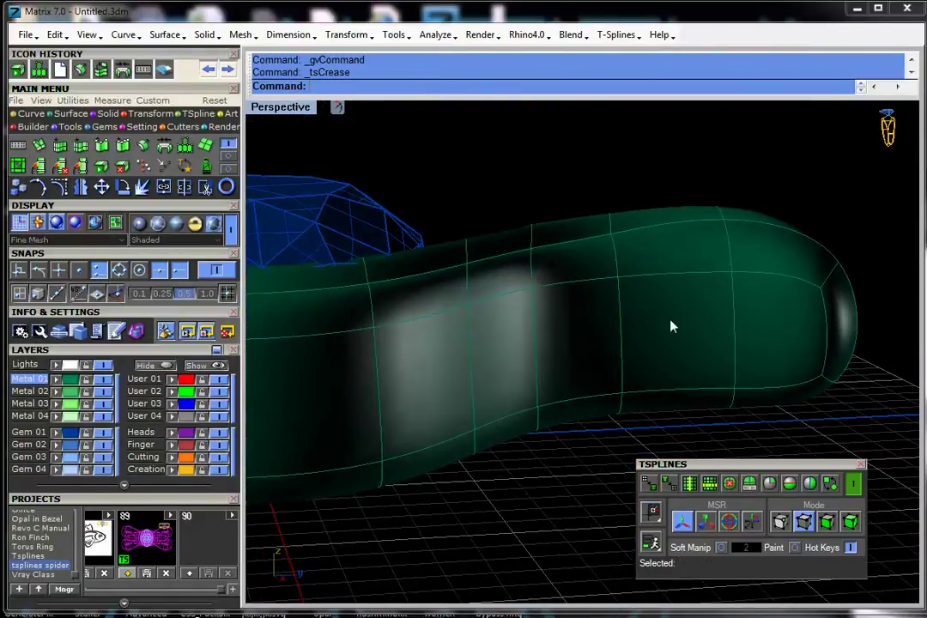
{"action": "double_click", "coordinate": [665, 391]}
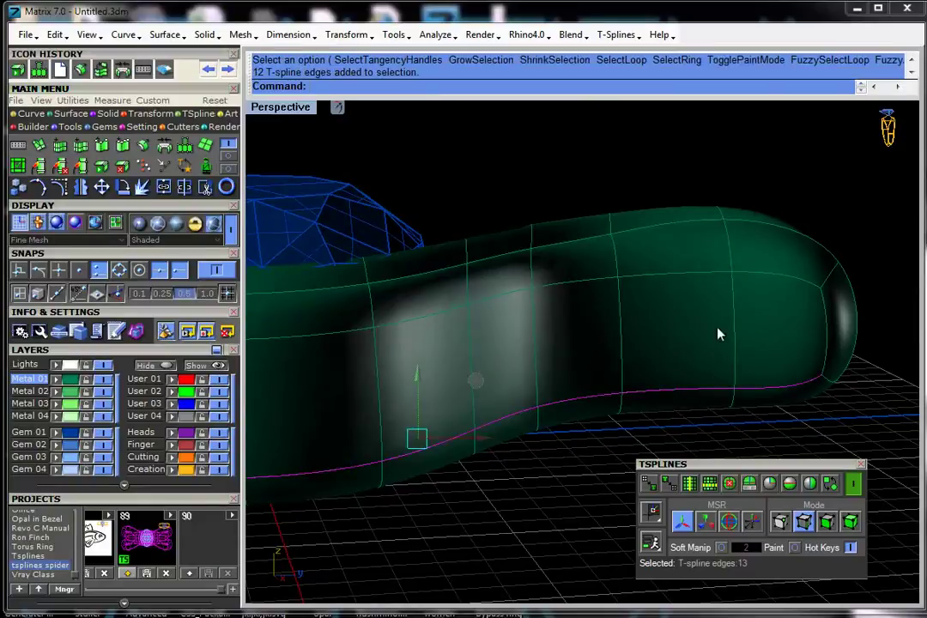
{"action": "right_click_drag", "start_coordinate": [718, 331], "coordinate": [524, 451]}
{"action": "left_click", "coordinate": [60, 147]}
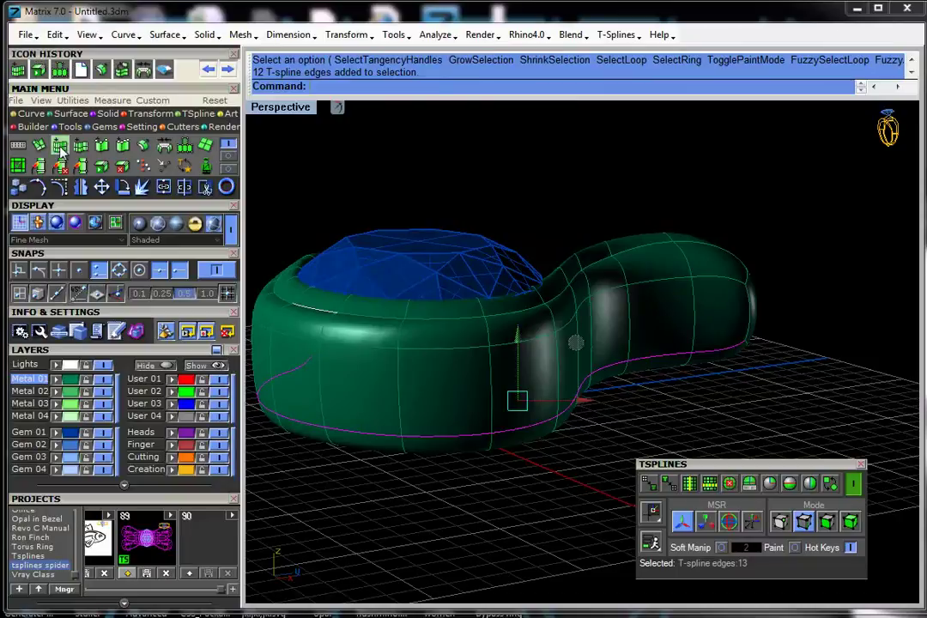
{"action": "left_click", "coordinate": [694, 320]}
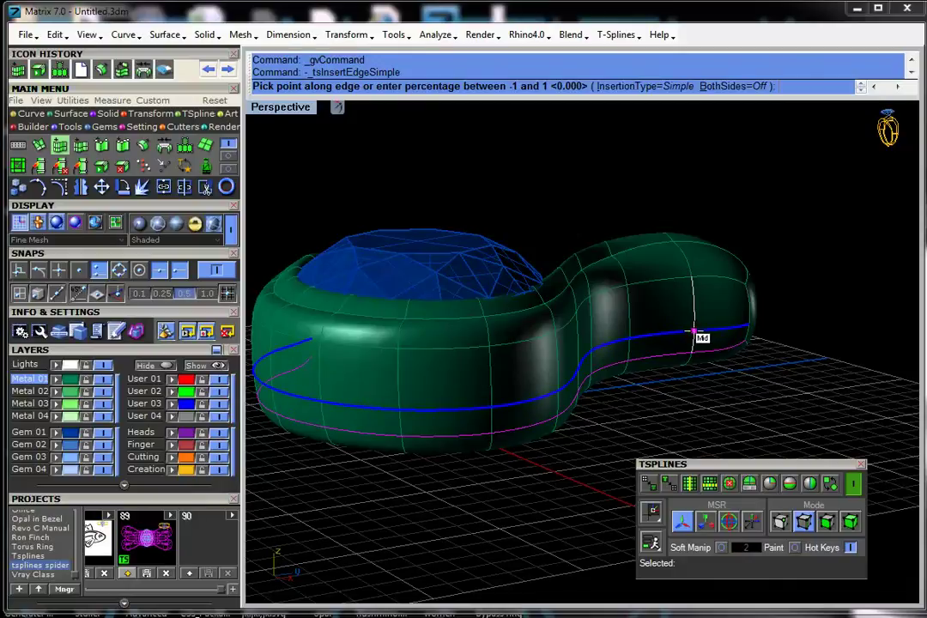
{"action": "scroll", "coordinate": [698, 333], "scroll_direction": "up", "scroll_amount": 6}
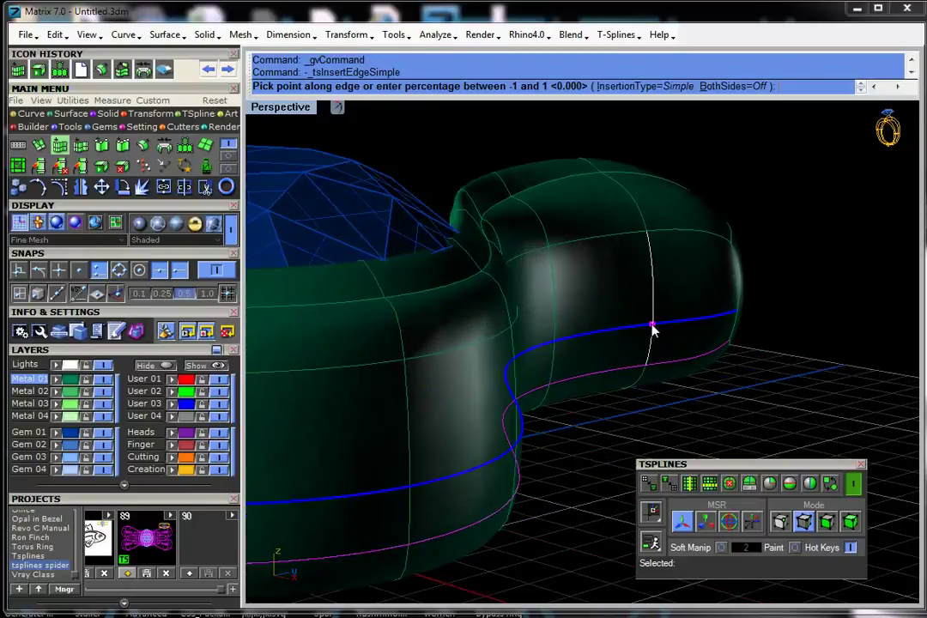
{"action": "left_click", "coordinate": [653, 330]}
{"action": "left_click", "coordinate": [653, 327]}
Loop-select the lower edges on the band's inner side and insert a simple edge loop slightly above them
{"action": "right_click_drag", "start_coordinate": [477, 338], "coordinate": [786, 347]}
{"action": "left_click", "coordinate": [473, 431]}
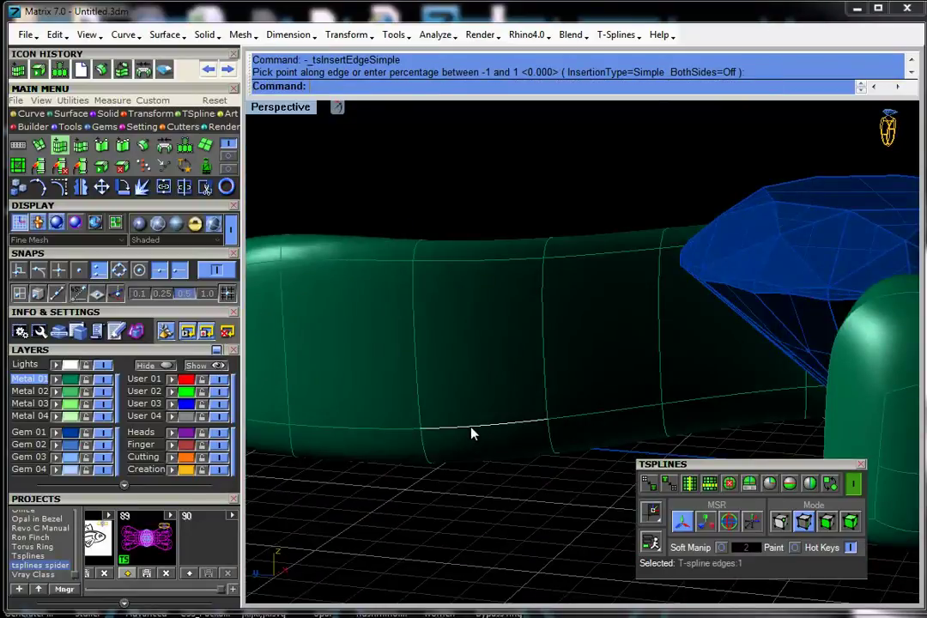
{"action": "left_click", "coordinate": [704, 488]}
{"action": "mouse_move", "coordinate": [517, 507]}
{"action": "right_mouse_down"}
{"action": "mouse_move", "coordinate": [599, 497]}
{"action": "mouse_move", "coordinate": [493, 553]}
{"action": "mouse_move", "coordinate": [316, 101]}
{"action": "mouse_move", "coordinate": [496, 493]}
{"action": "mouse_move", "coordinate": [509, 494]}
{"action": "right_mouse_up"}
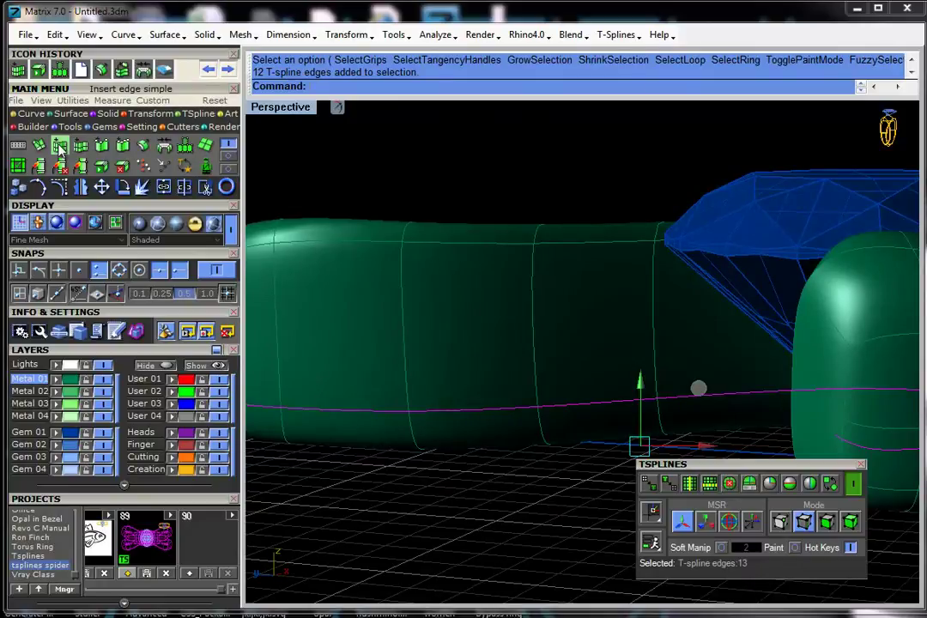
{"action": "left_click", "coordinate": [535, 375]}
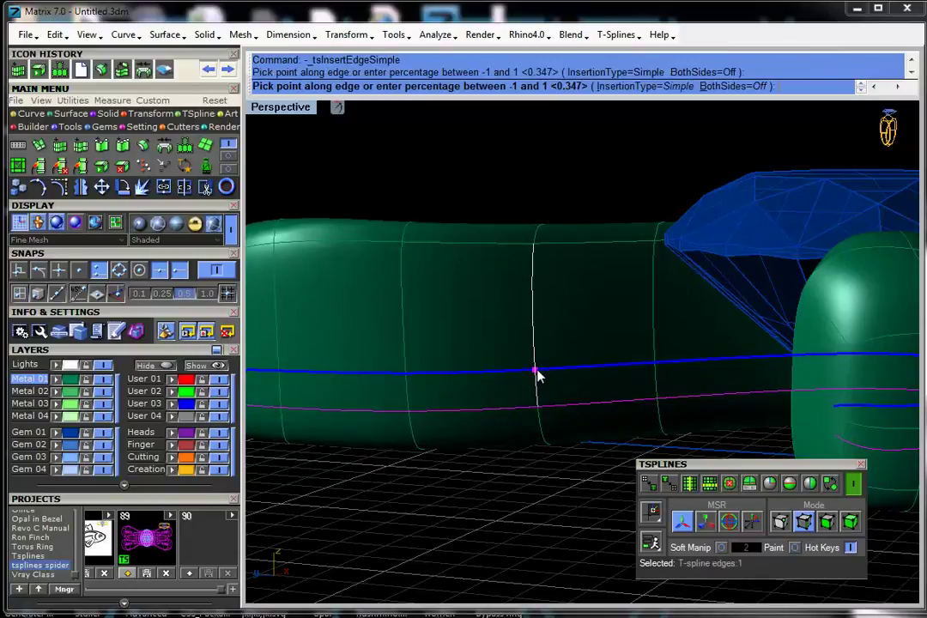
{"action": "left_click", "coordinate": [537, 376]}
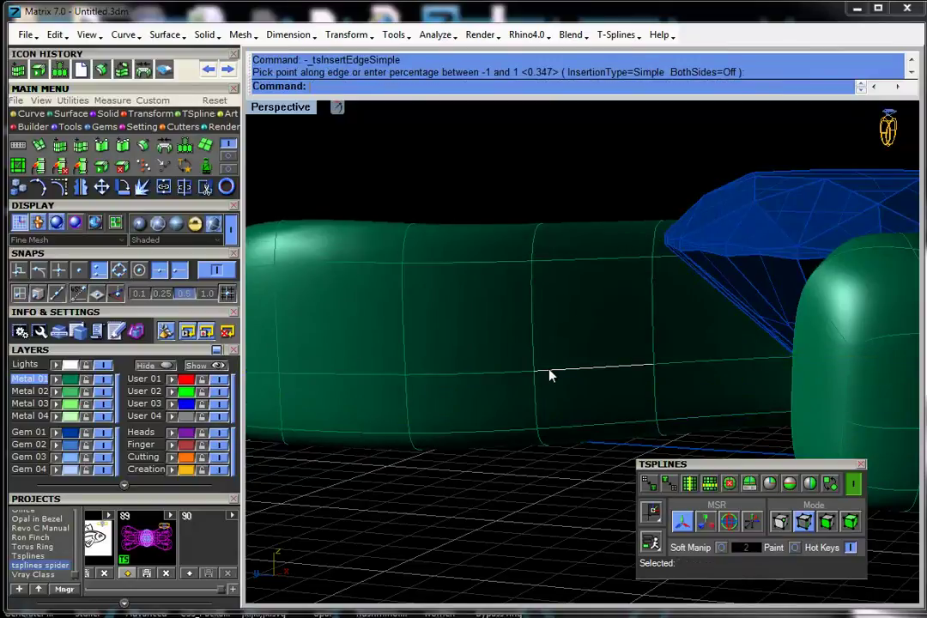
Loop-select the newly inserted inner edges and insert another simple edge loop above them, below the inner rim
{"action": "double_click", "coordinate": [551, 375]}
{"action": "right_click", "coordinate": [549, 375]}
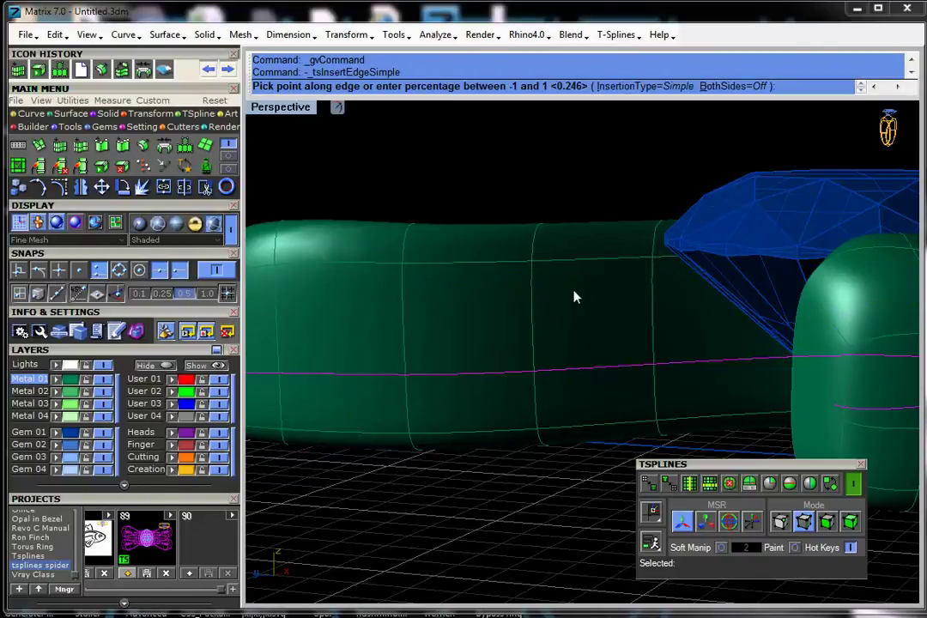
{"action": "right_click_drag", "start_coordinate": [576, 297], "coordinate": [486, 315]}
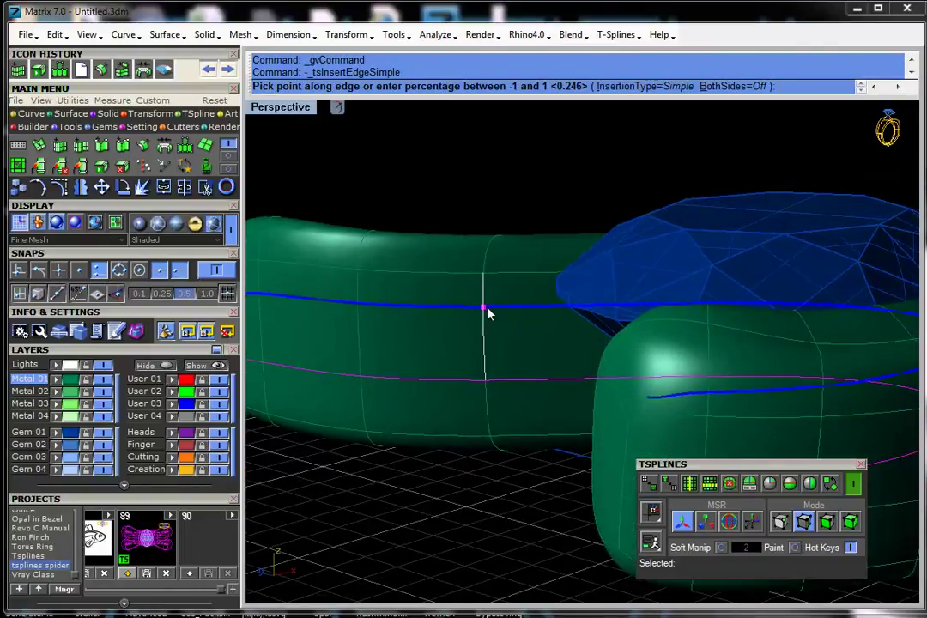
{"action": "left_click", "coordinate": [486, 313]}
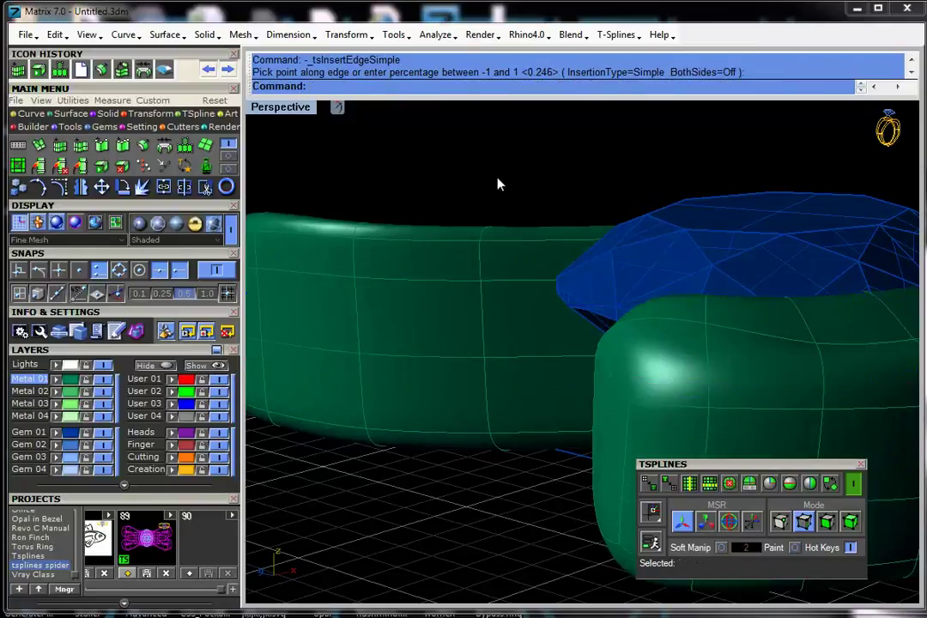
Select a middle face on the tail's outer side and the facing inner face, and bridge them to cut a hole through the tail
{"action": "right_click_drag", "start_coordinate": [619, 283], "coordinate": [279, 273]}
{"action": "right_click_drag", "start_coordinate": [761, 318], "coordinate": [793, 327]}
{"action": "scroll", "coordinate": [680, 297], "scroll_direction": "up", "scroll_amount": 2}
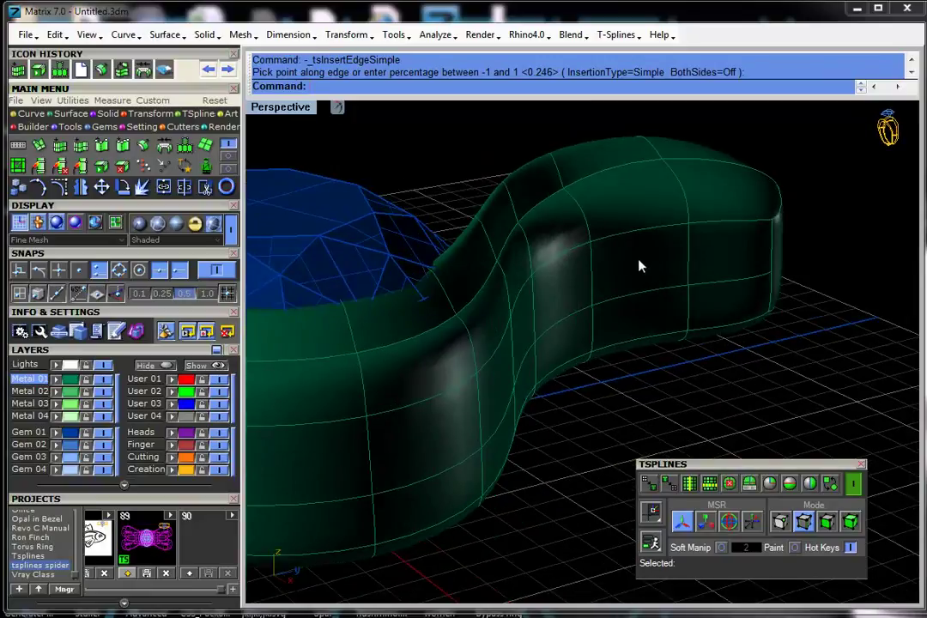
{"action": "left_click", "coordinate": [829, 523]}
{"action": "left_click", "coordinate": [654, 264]}
{"action": "right_click_drag", "start_coordinate": [590, 287], "coordinate": [788, 374]}
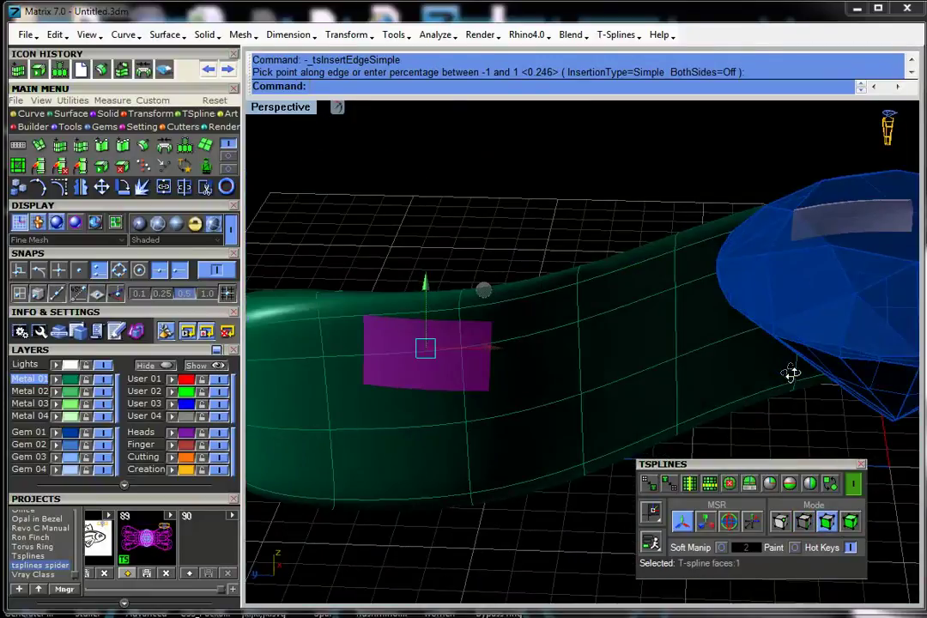
{"action": "left_click", "coordinate": [410, 407], "text": "shift"}
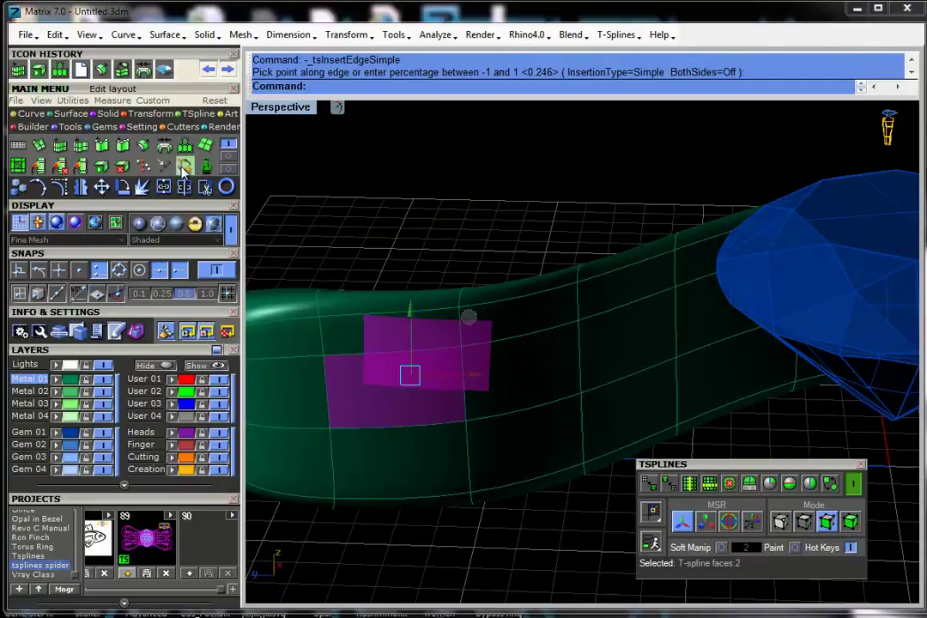
{"action": "left_click", "coordinate": [165, 149]}
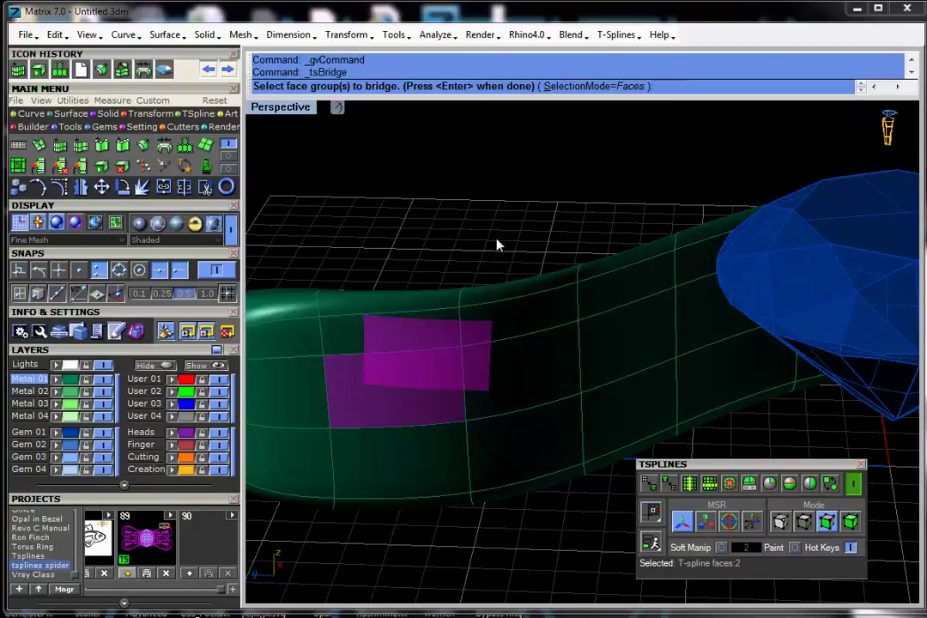
{"action": "key", "text": "Return"}
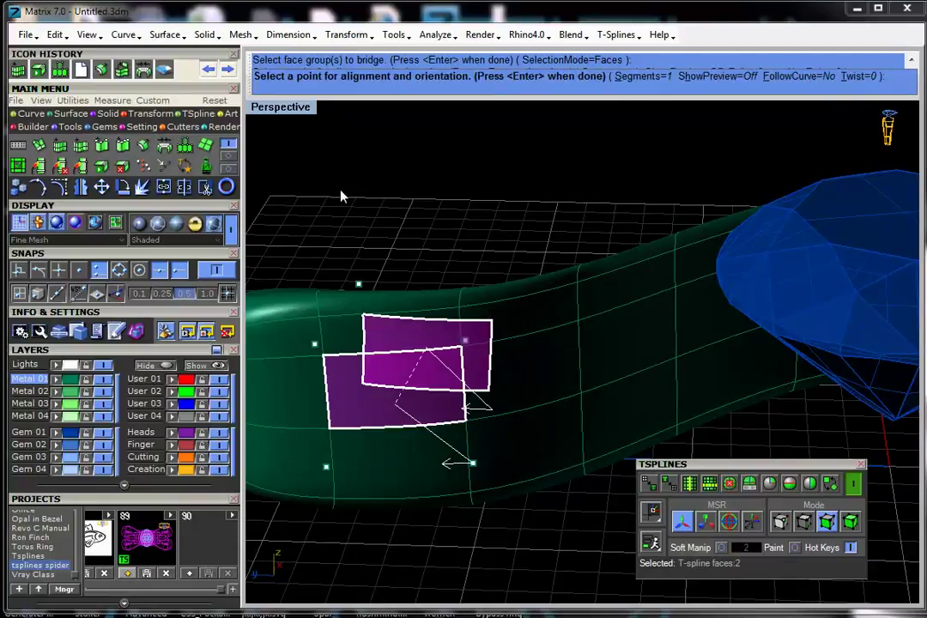
{"action": "key", "text": "Return"}
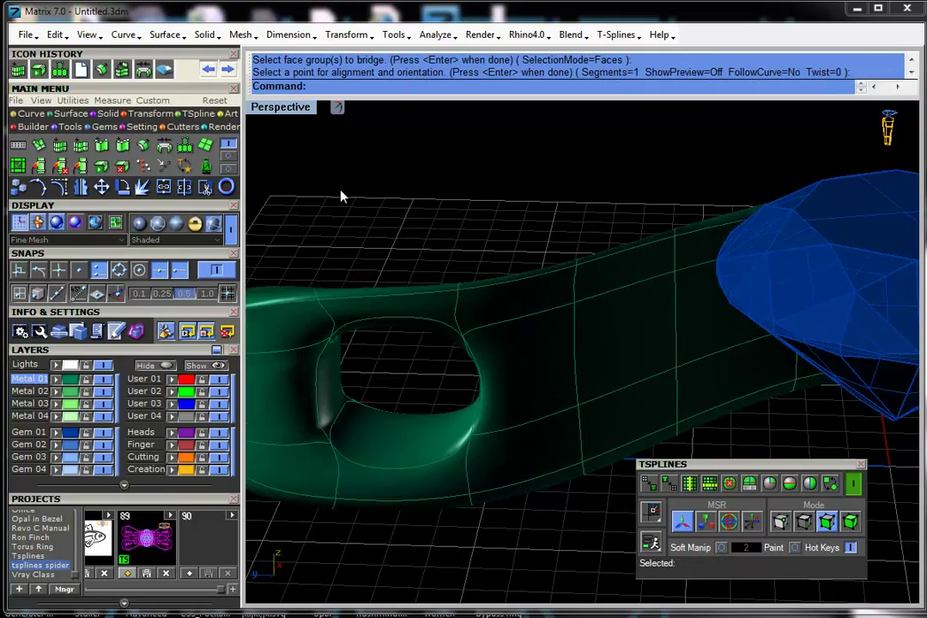
{"action": "right_click_drag", "start_coordinate": [565, 265], "coordinate": [542, 268]}
{"action": "scroll", "coordinate": [534, 201], "scroll_direction": "down", "scroll_amount": 7}
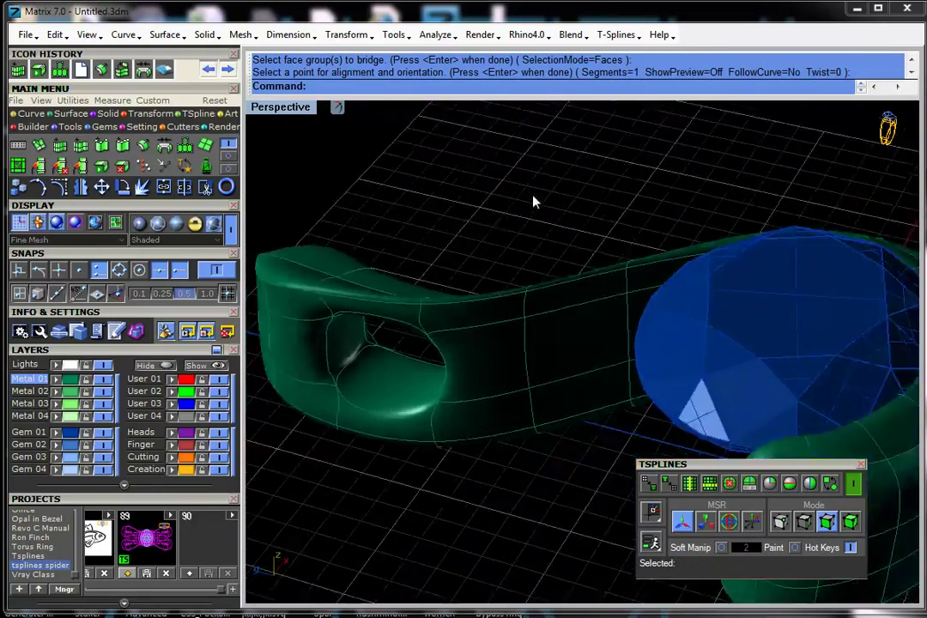
{"action": "right_click_drag", "start_coordinate": [616, 325], "coordinate": [515, 369]}
{"action": "scroll", "coordinate": [523, 360], "scroll_direction": "down", "scroll_amount": 3}
{"action": "right_click_drag", "start_coordinate": [563, 342], "coordinate": [628, 344]}
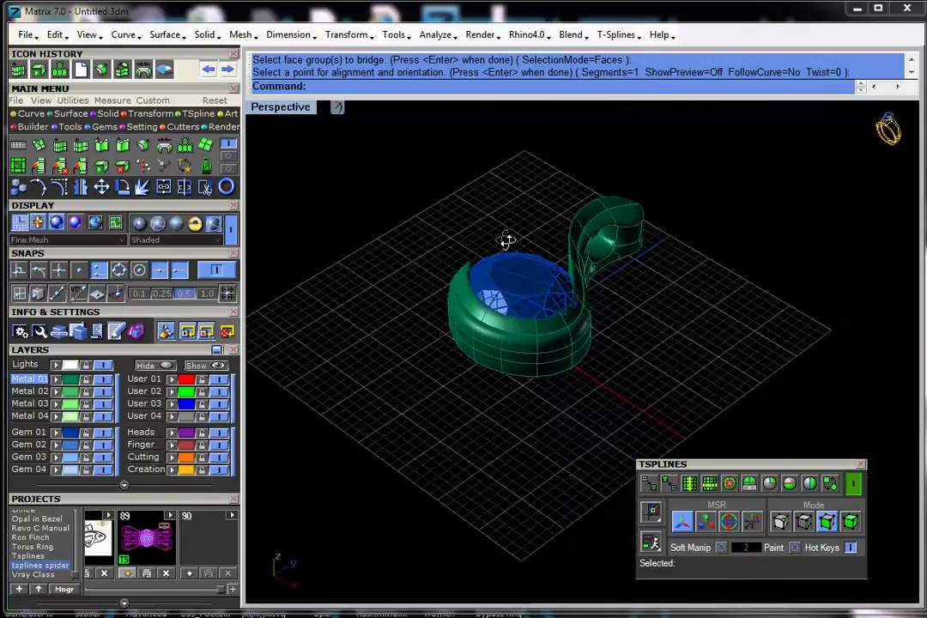